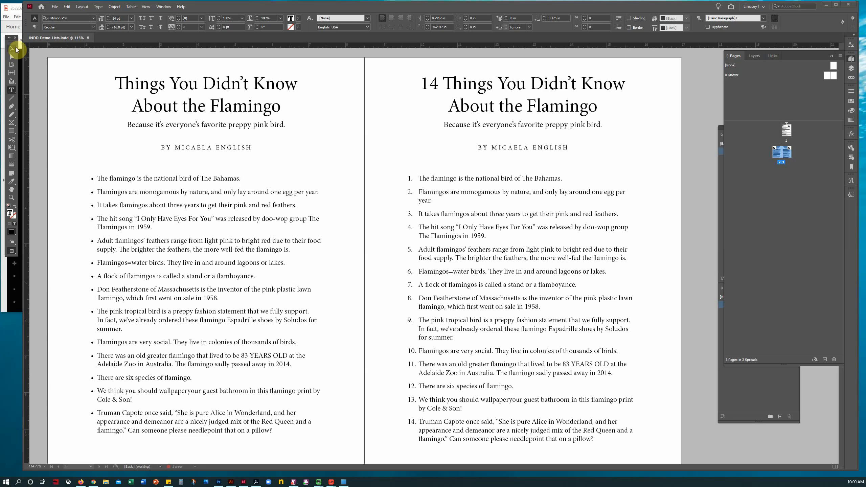
Step: Deselect the right-page text frame and jump to page 1 with the raw flamingo article
{"action": "key", "text": "Escape"}
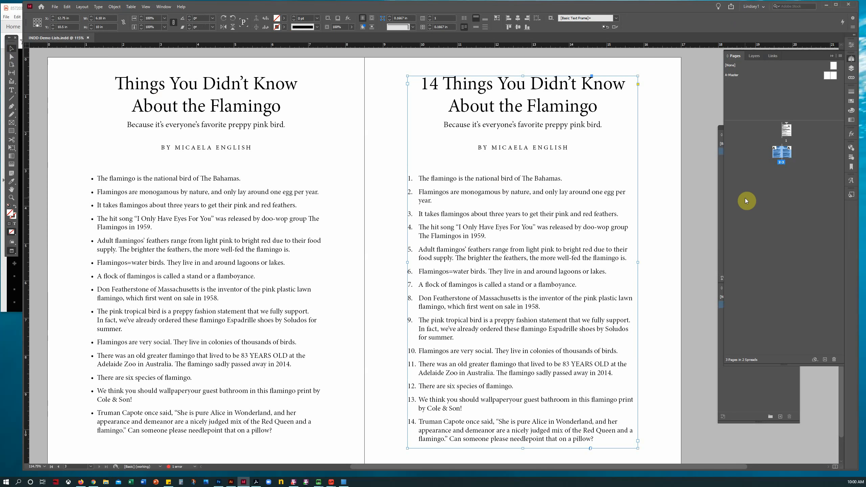
{"action": "left_click", "coordinate": [714, 226]}
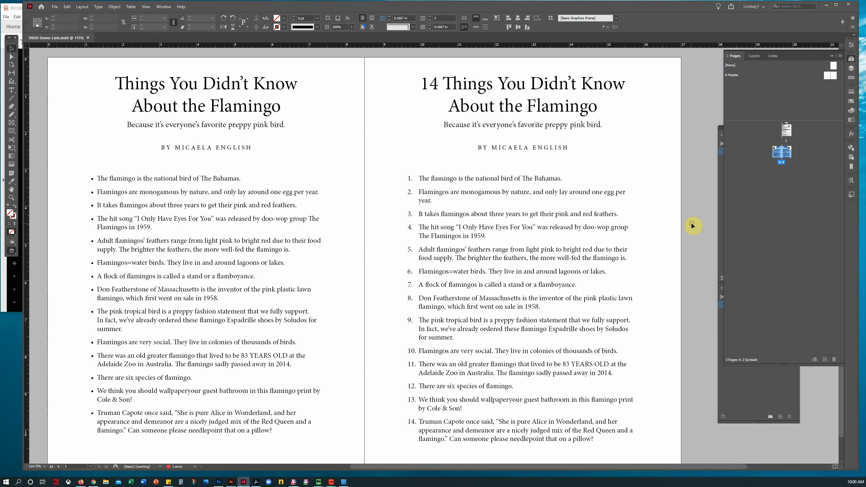
{"action": "double_click", "coordinate": [786, 130]}
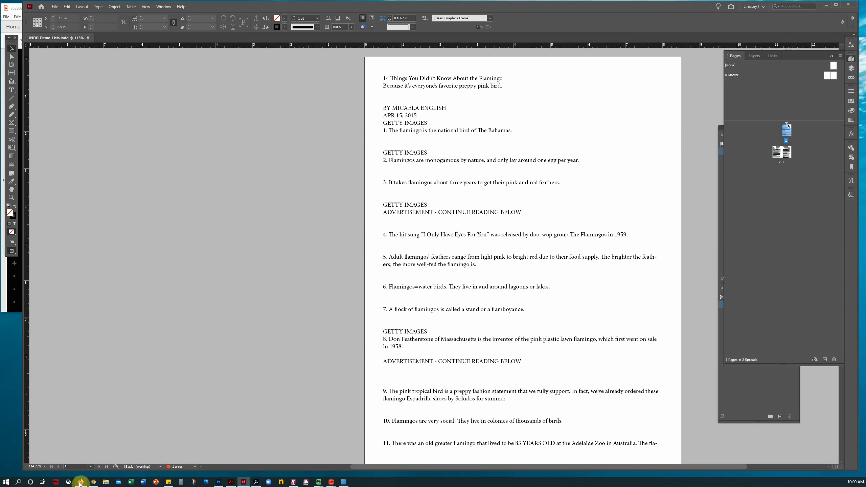
{"action": "left_click", "coordinate": [94, 482]}
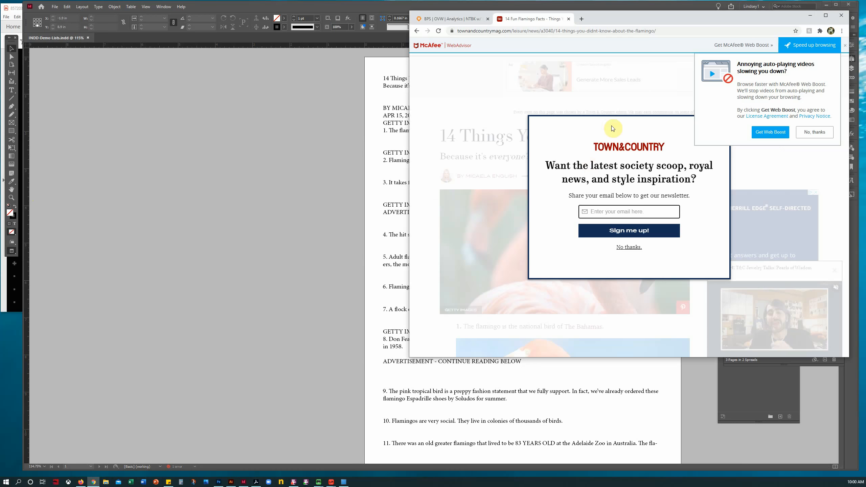
{"action": "left_click", "coordinate": [446, 101]}
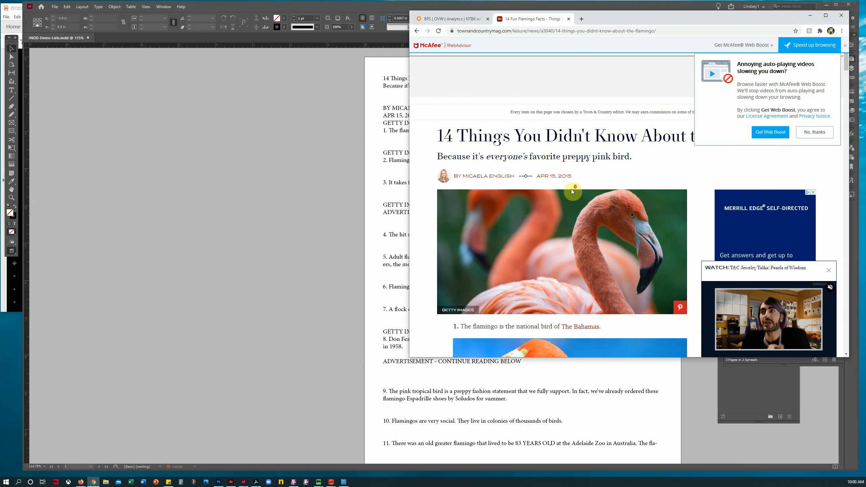
{"action": "scroll", "coordinate": [571, 190], "scroll_direction": "down", "scroll_amount": 5}
{"action": "scroll", "coordinate": [571, 190], "scroll_direction": "down", "scroll_amount": 20}
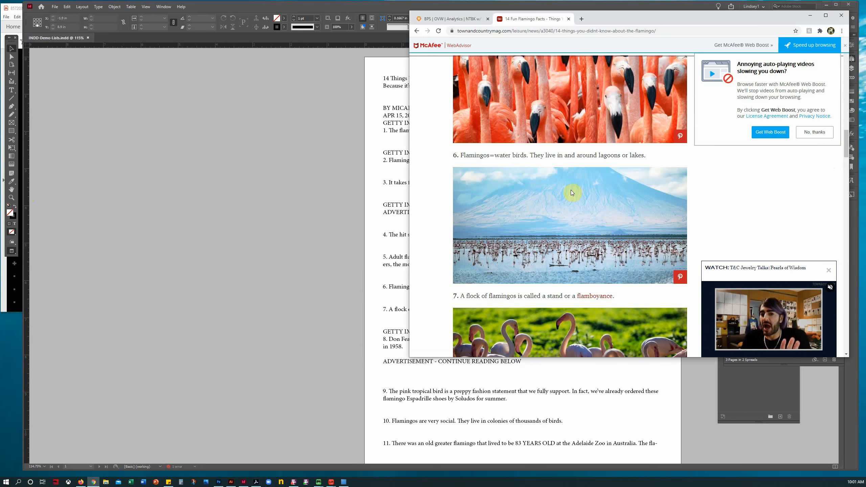
{"action": "left_click", "coordinate": [378, 314]}
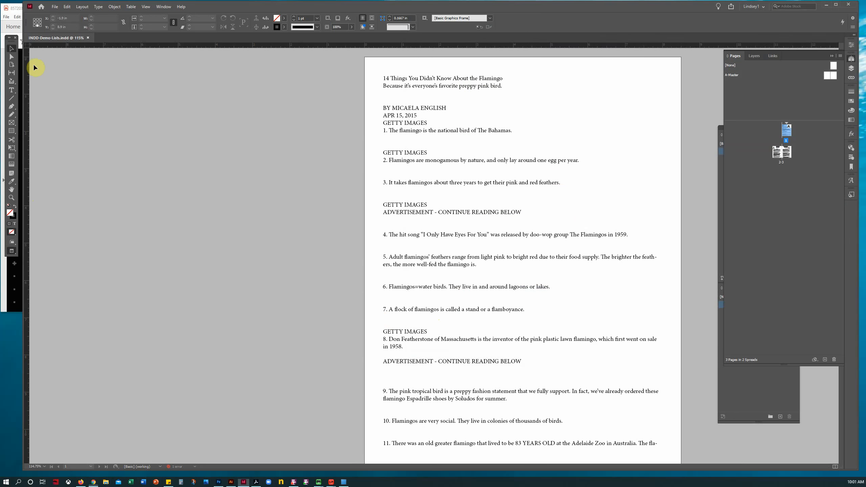
Step: Centre the page, switch to Normal screen mode for frame edges, and show hidden characters
{"action": "left_click", "coordinate": [17, 191]}
{"action": "left_click_drag", "start_coordinate": [410, 186], "coordinate": [309, 185]}
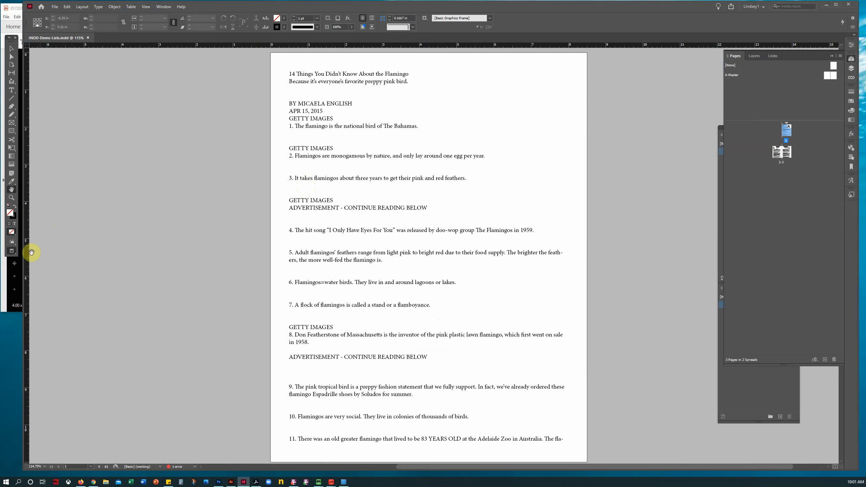
{"action": "left_click_drag", "start_coordinate": [13, 253], "coordinate": [44, 262]}
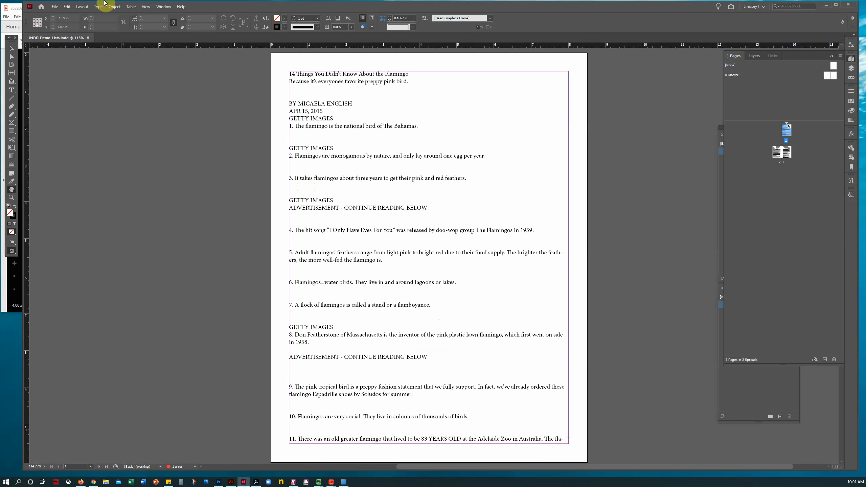
{"action": "left_click", "coordinate": [98, 7]}
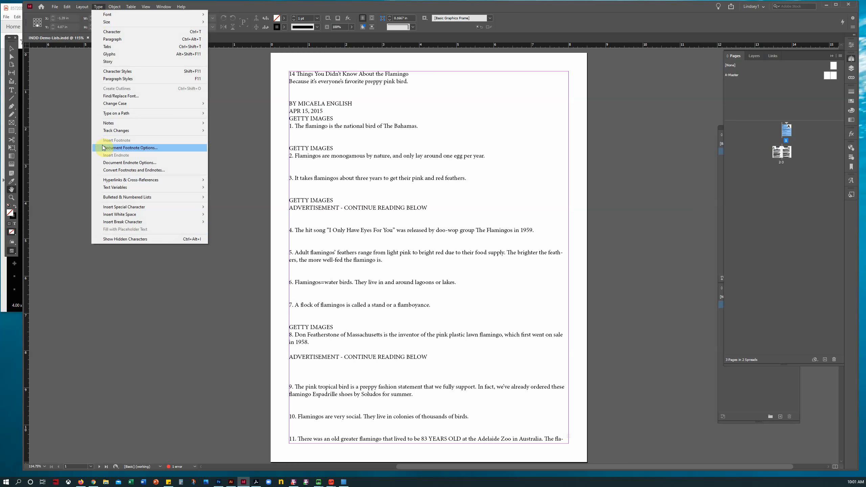
{"action": "left_click", "coordinate": [106, 239]}
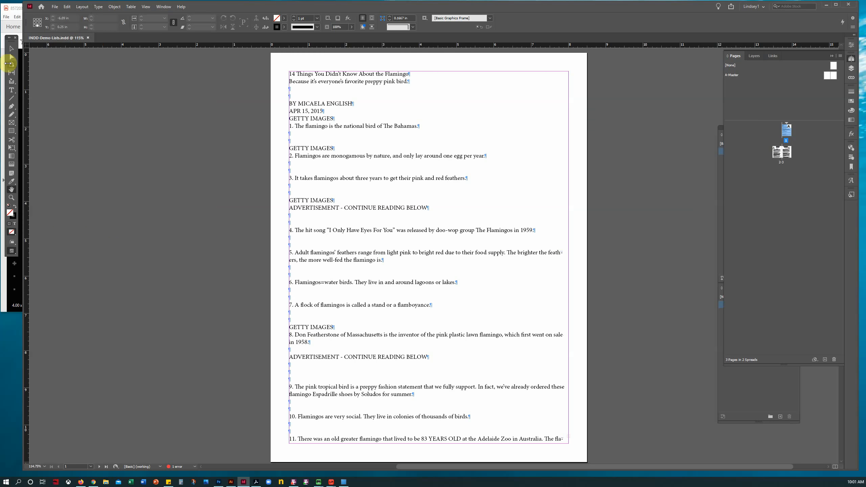
Step: Switch to the Type tool, maximize the InDesign window and dock the Tools panel left
{"action": "left_click", "coordinate": [11, 90]}
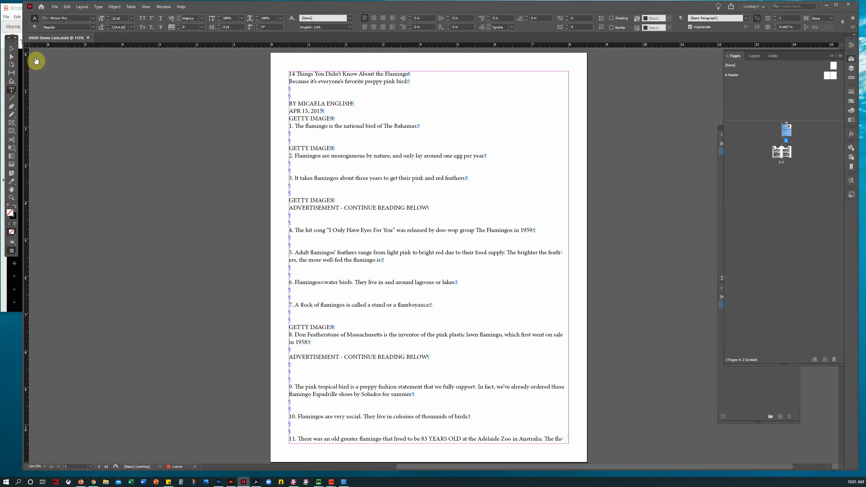
{"action": "left_click", "coordinate": [90, 70]}
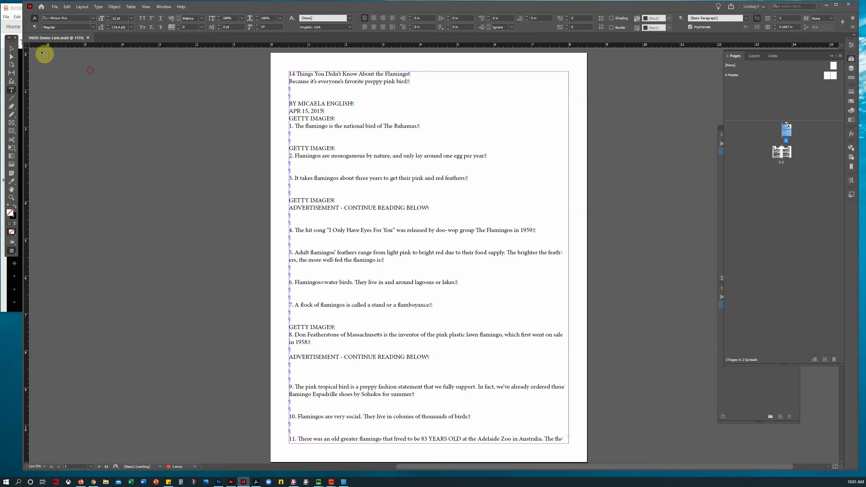
{"action": "left_click", "coordinate": [836, 5]}
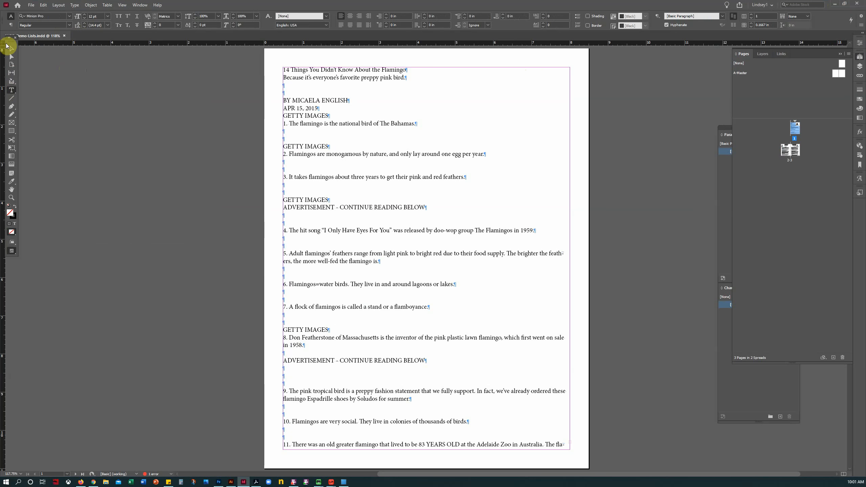
{"action": "left_click_drag", "start_coordinate": [10, 43], "coordinate": [2, 89]}
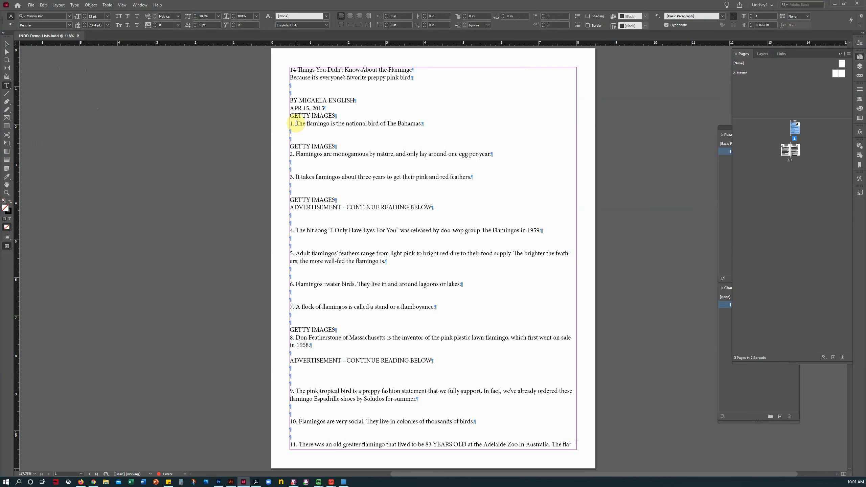
Step: Delete the title, byline, credits, GETTY IMAGES, ad lines and numbers 2–4 between facts
{"action": "left_click_drag", "start_coordinate": [296, 123], "coordinate": [286, 58]}
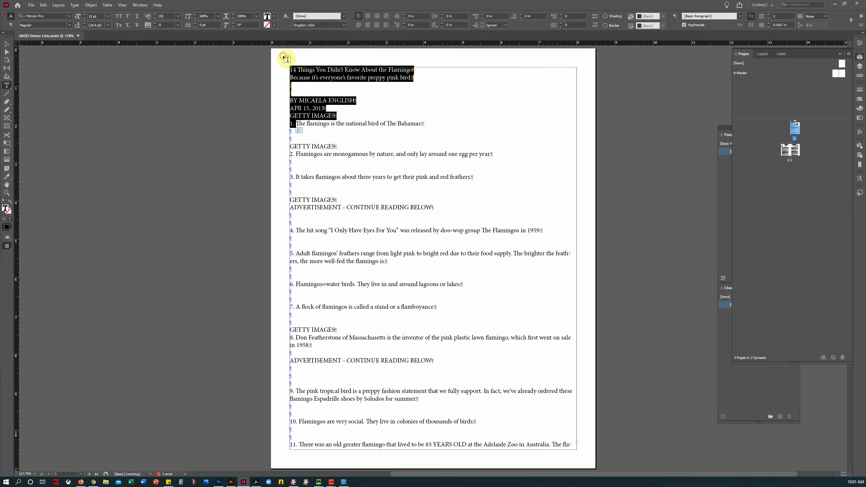
{"action": "key", "text": "BackSpace"}
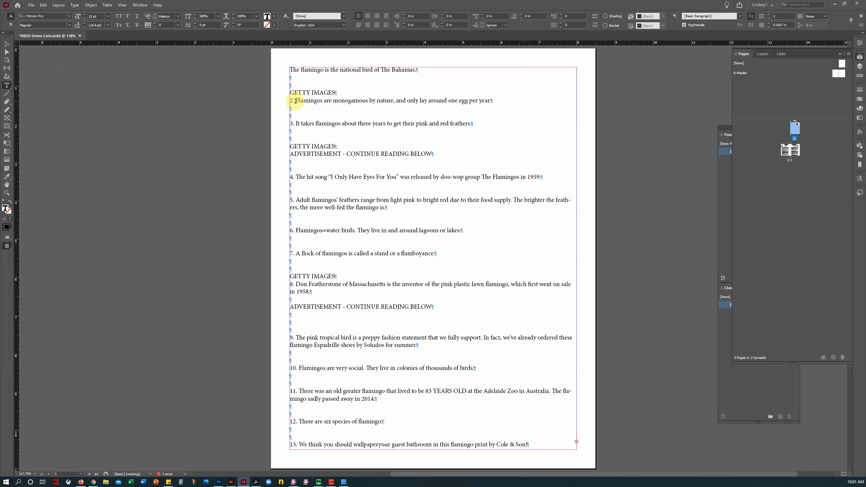
{"action": "left_click", "coordinate": [297, 101]}
{"action": "left_click", "coordinate": [284, 77], "text": "shift"}
{"action": "key", "text": "BackSpace"}
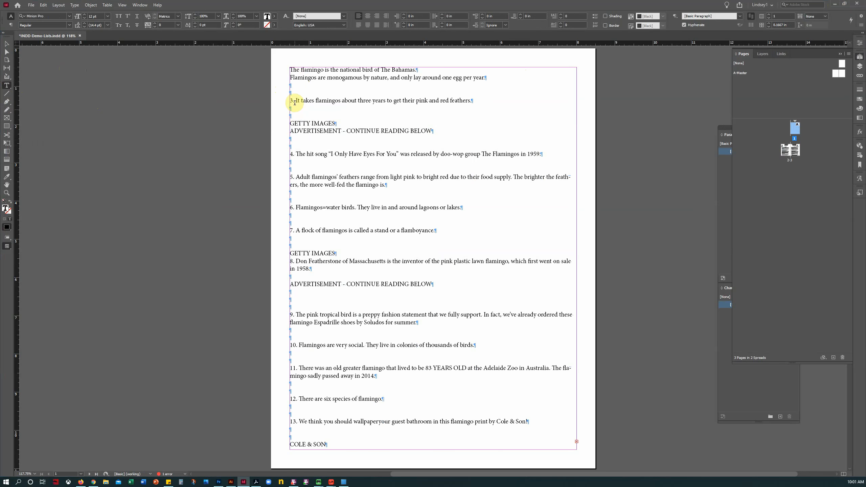
{"action": "left_click", "coordinate": [296, 100]}
{"action": "left_click", "coordinate": [283, 85], "text": "shift"}
{"action": "key", "text": "BackSpace"}
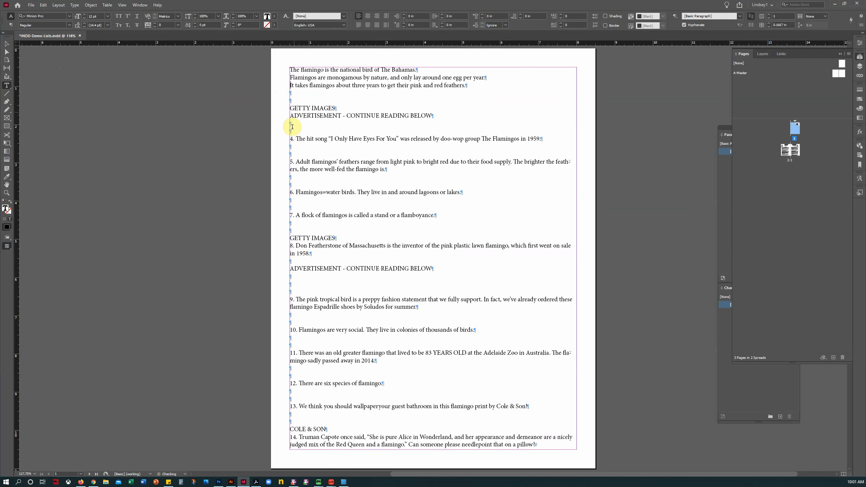
{"action": "left_click", "coordinate": [295, 138]}
{"action": "left_click", "coordinate": [289, 98], "text": "shift"}
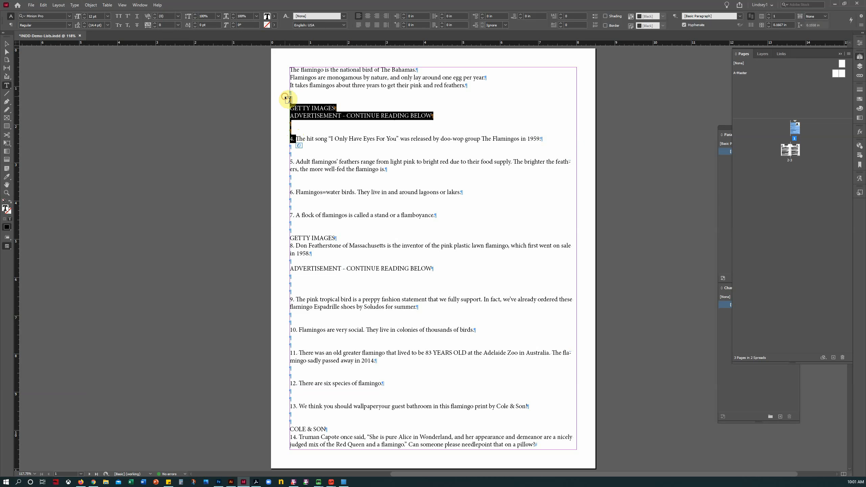
{"action": "key", "text": "BackSpace"}
Step: Remove the remaining blank lines, credits, ad line and numbers 5–10 so ten facts run consecutively
{"action": "key", "text": "BackSpace"}
{"action": "left_click", "coordinate": [286, 100], "text": "shift"}
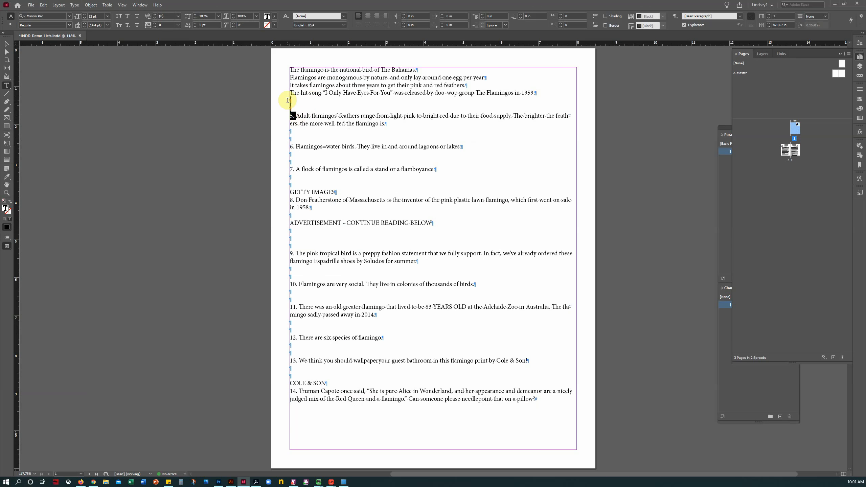
{"action": "key", "text": "BackSpace"}
{"action": "left_click", "coordinate": [295, 131]}
{"action": "left_click", "coordinate": [282, 114], "text": "shift"}
{"action": "key", "text": "BackSpace"}
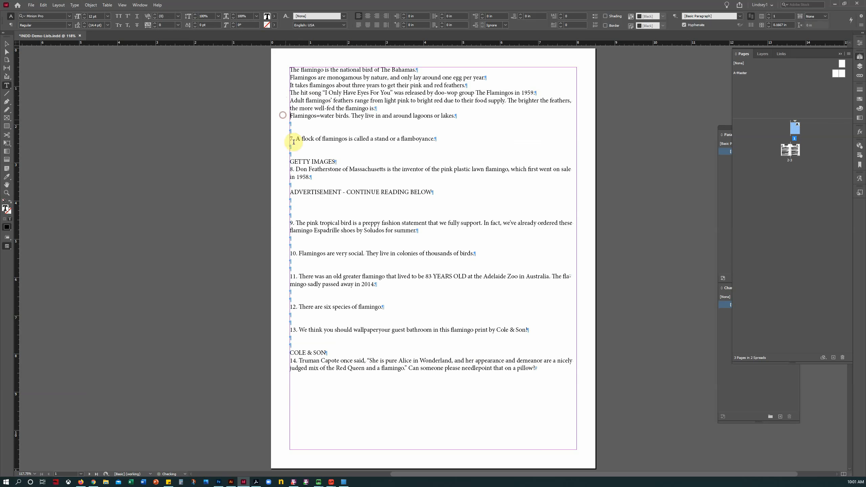
{"action": "left_click", "coordinate": [295, 138]}
{"action": "left_click", "coordinate": [286, 123], "text": "shift"}
{"action": "key", "text": "BackSpace"}
{"action": "left_click", "coordinate": [296, 154]}
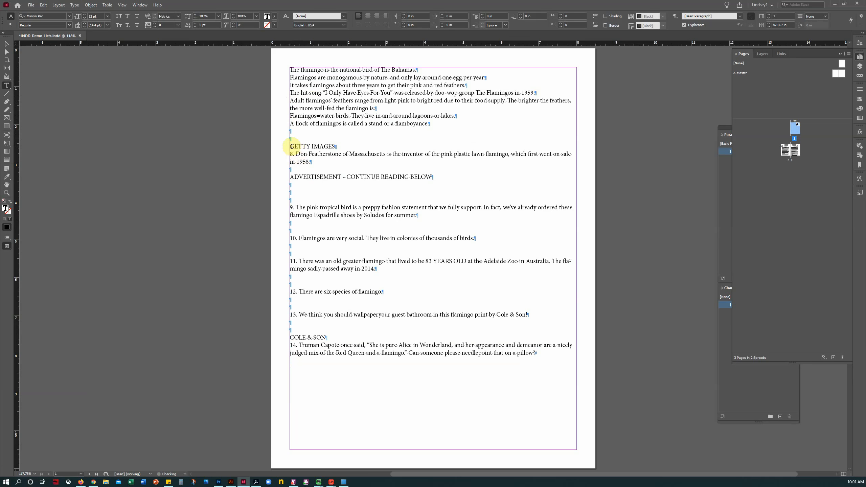
{"action": "left_click", "coordinate": [290, 130], "text": "shift"}
{"action": "key", "text": "BackSpace"}
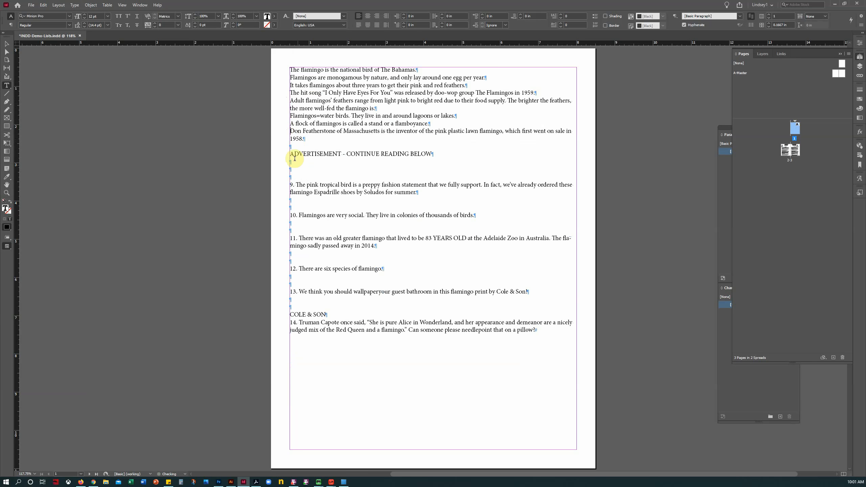
{"action": "left_click", "coordinate": [296, 185]}
{"action": "left_click", "coordinate": [290, 146], "text": "shift"}
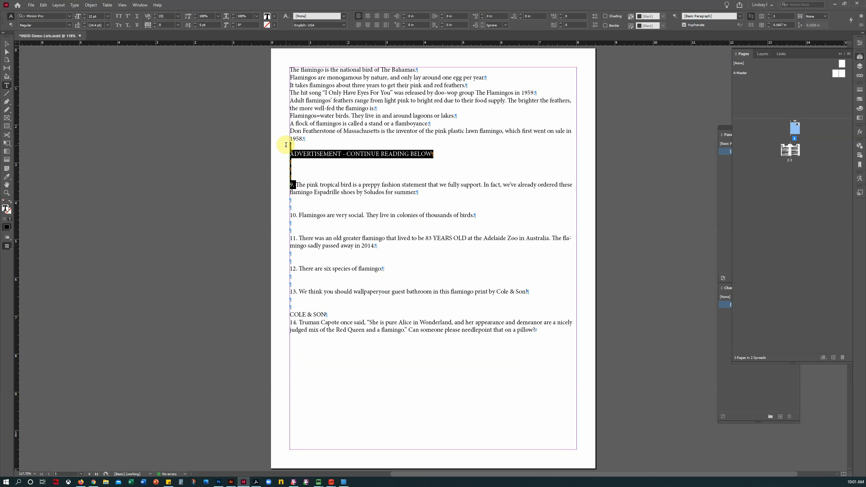
{"action": "key", "text": "BackSpace"}
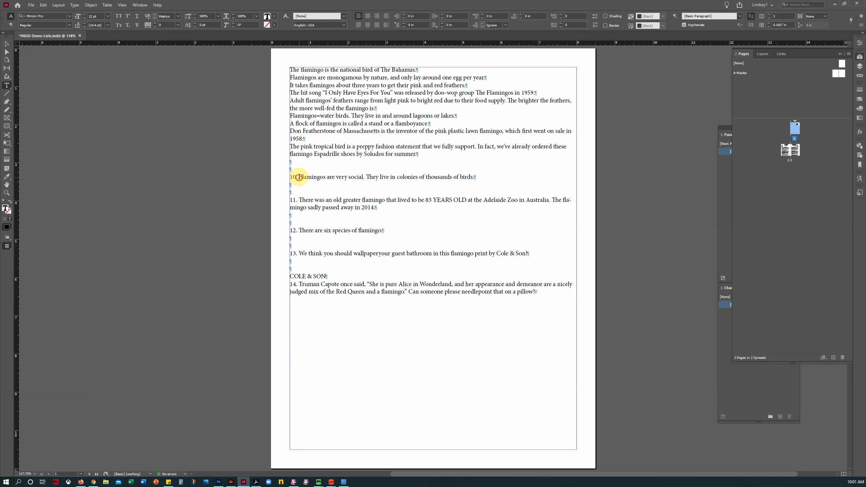
{"action": "left_click_drag", "start_coordinate": [299, 177], "coordinate": [483, 310]}
{"action": "key", "text": "BackSpace"}
{"action": "key", "text": "BackSpace"}
{"action": "key", "text": "BackSpace"}
{"action": "key", "text": "BackSpace"}
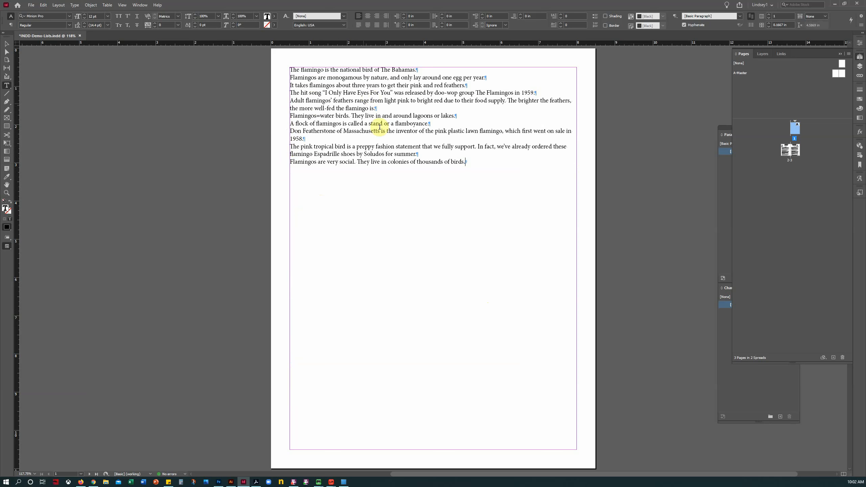
Step: Zoom in, type a bullet before 'The flamingo', and open the Glyphs panel with the cursor in fact two
{"action": "left_click", "coordinate": [7, 194]}
{"action": "left_click", "coordinate": [422, 192]}
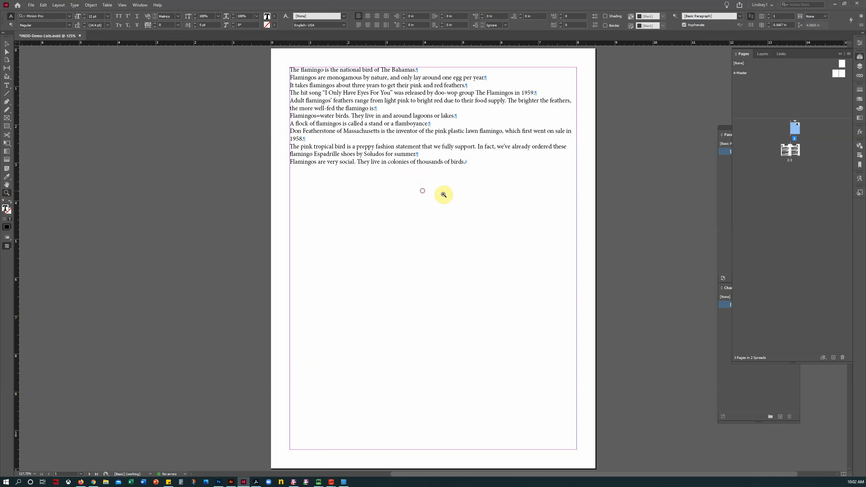
{"action": "left_click", "coordinate": [461, 209]}
{"action": "left_click", "coordinate": [452, 209]}
{"action": "left_click", "coordinate": [7, 184]}
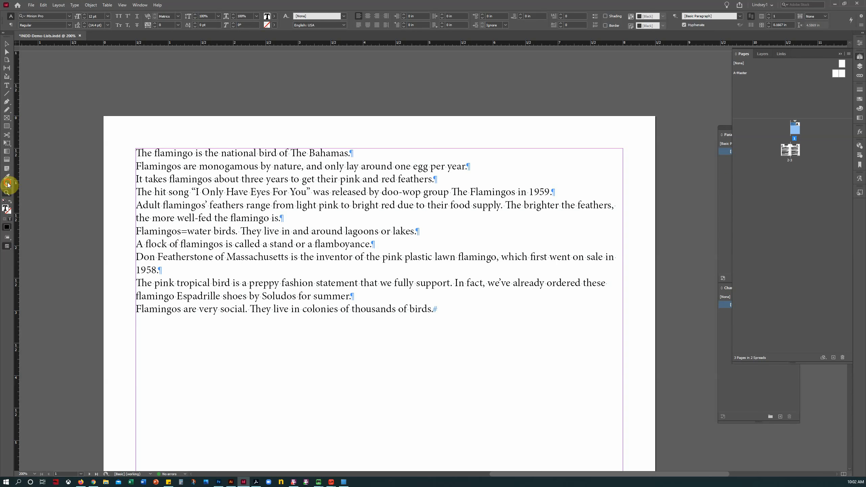
{"action": "left_click_drag", "start_coordinate": [350, 280], "coordinate": [269, 203]}
{"action": "left_click", "coordinate": [7, 85]}
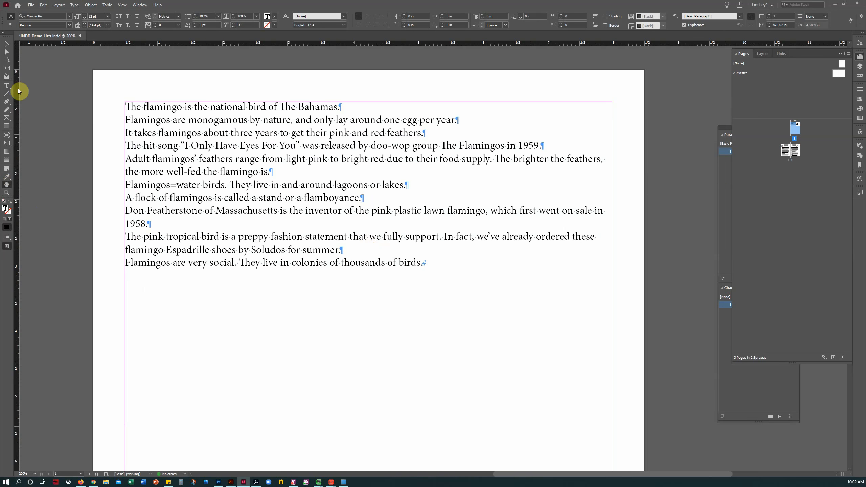
{"action": "left_click", "coordinate": [127, 105]}
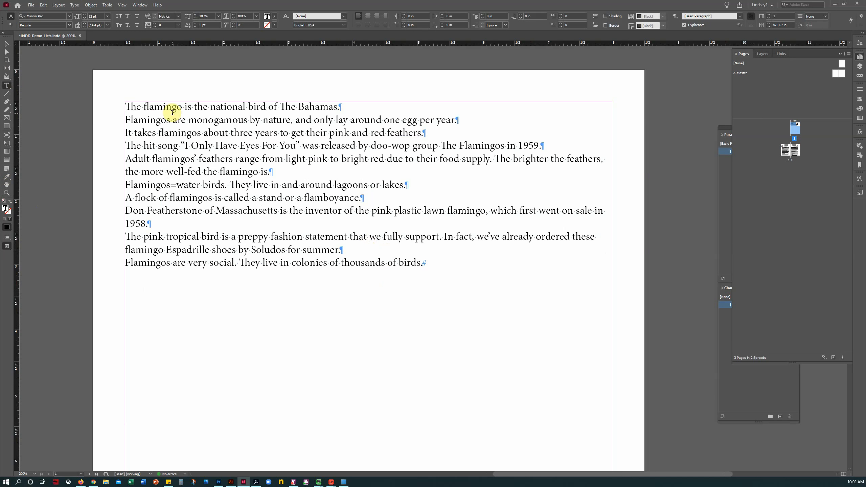
{"action": "type", "text": "•"}
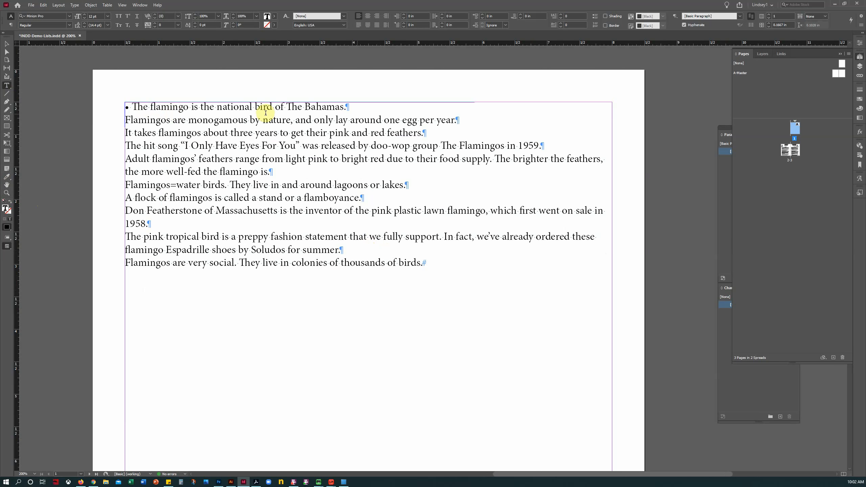
{"action": "left_click", "coordinate": [126, 120]}
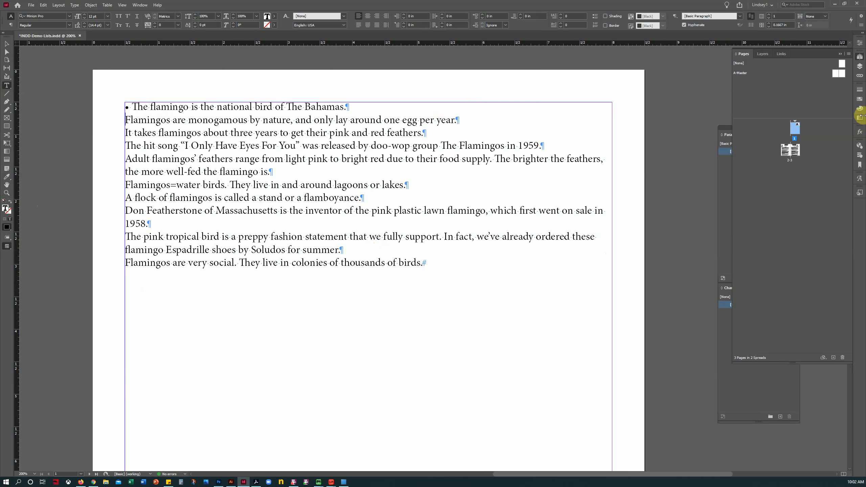
{"action": "left_click", "coordinate": [860, 178]}
Step: Float the Glyphs panel over the page and position it at the right
{"action": "left_click_drag", "start_coordinate": [752, 179], "coordinate": [465, 86]}
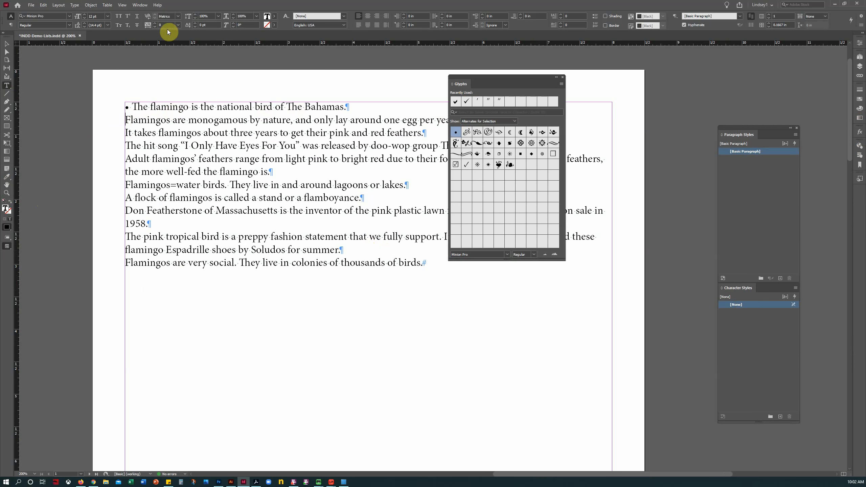
{"action": "left_click", "coordinate": [140, 5]}
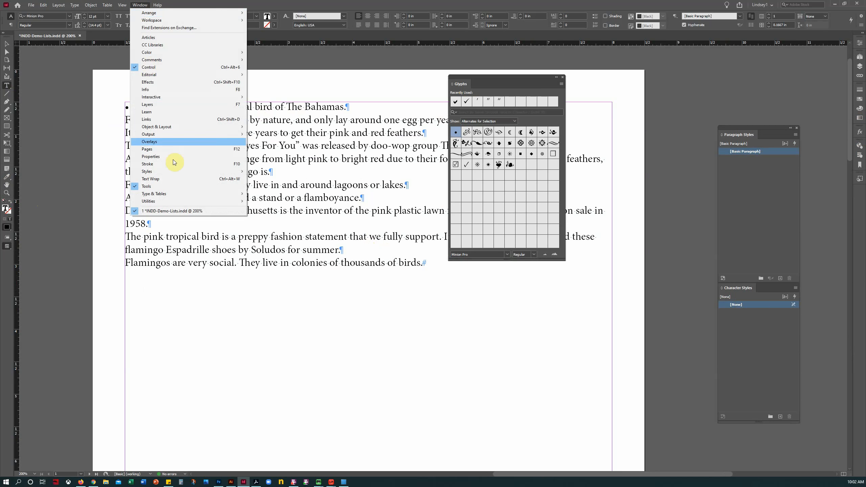
{"action": "mouse_move", "coordinate": [171, 195]}
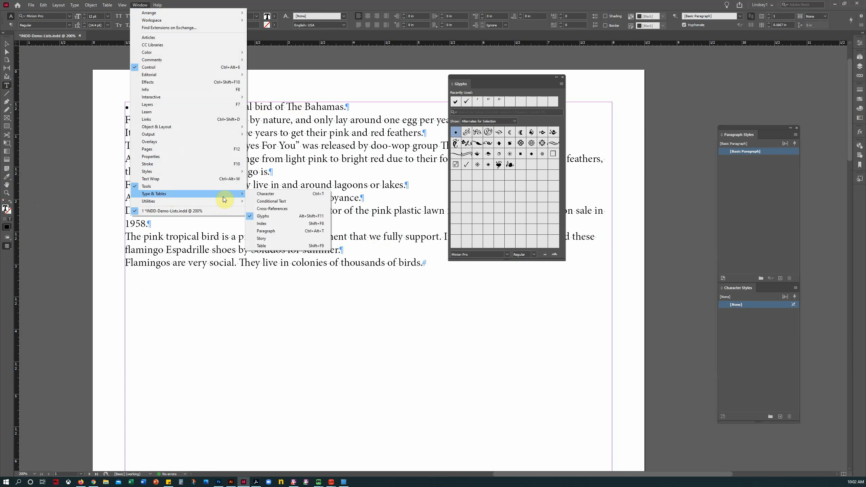
{"action": "left_click", "coordinate": [514, 77]}
{"action": "left_click_drag", "start_coordinate": [521, 76], "coordinate": [621, 72]}
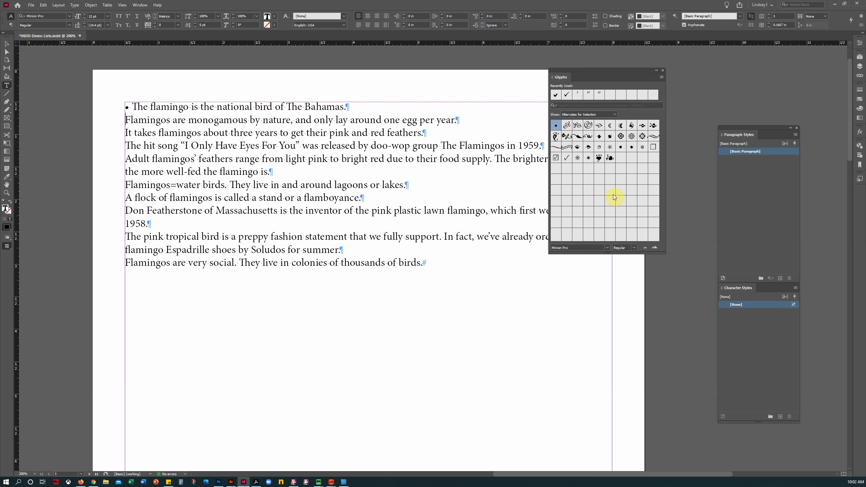
Step: Show the entire Wingdings 3 font and insert a right-arrow plus tab before the second fact
{"action": "left_click", "coordinate": [606, 247]}
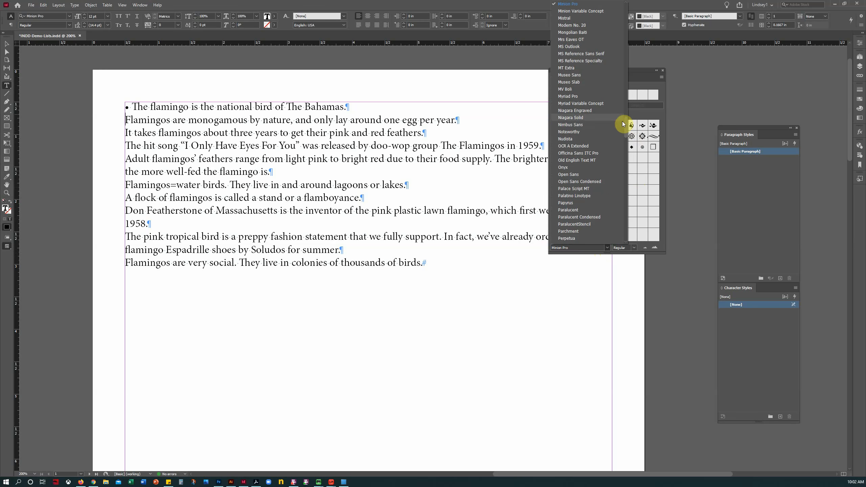
{"action": "left_click_drag", "start_coordinate": [622, 124], "coordinate": [619, 167]}
{"action": "left_click", "coordinate": [574, 194]}
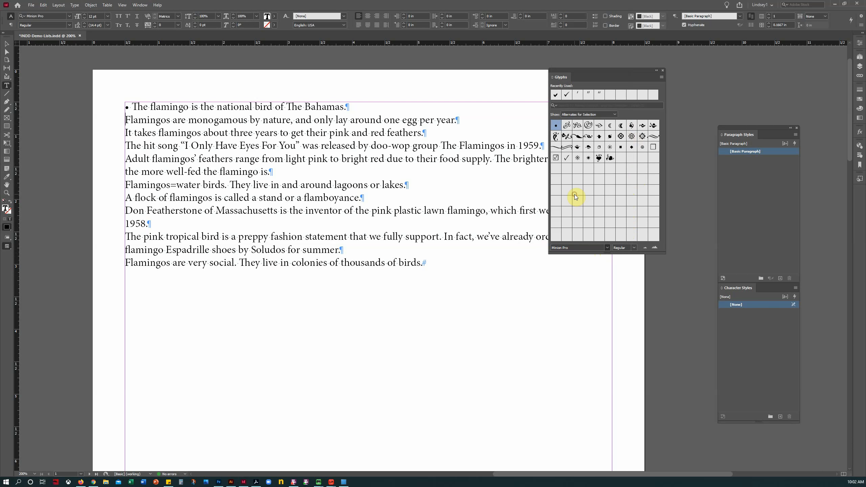
{"action": "left_click", "coordinate": [590, 115]}
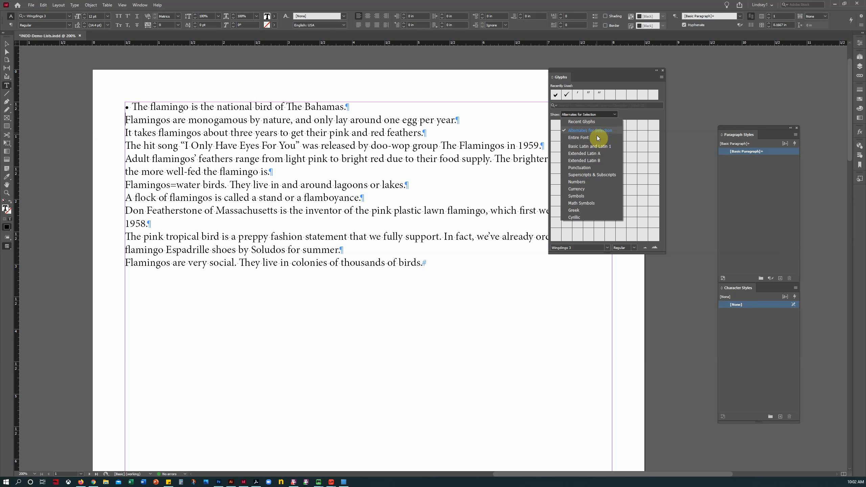
{"action": "left_click", "coordinate": [579, 137]}
{"action": "left_click_drag", "start_coordinate": [607, 254], "coordinate": [610, 321]}
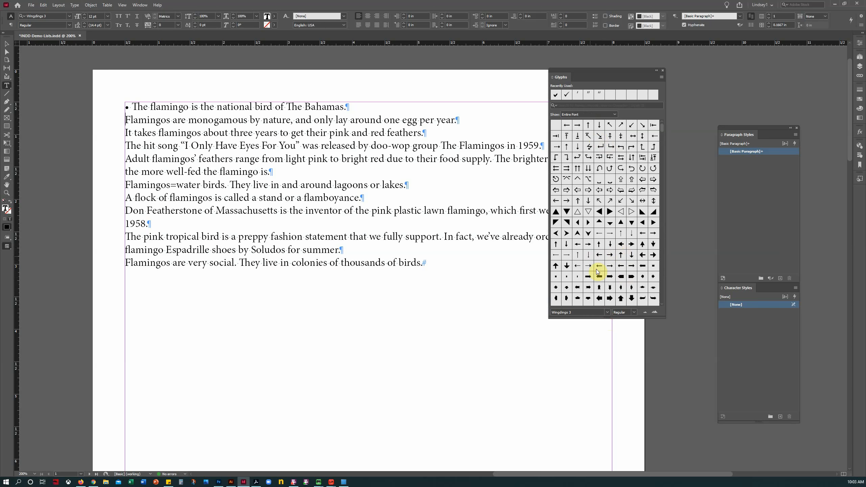
{"action": "double_click", "coordinate": [612, 268]}
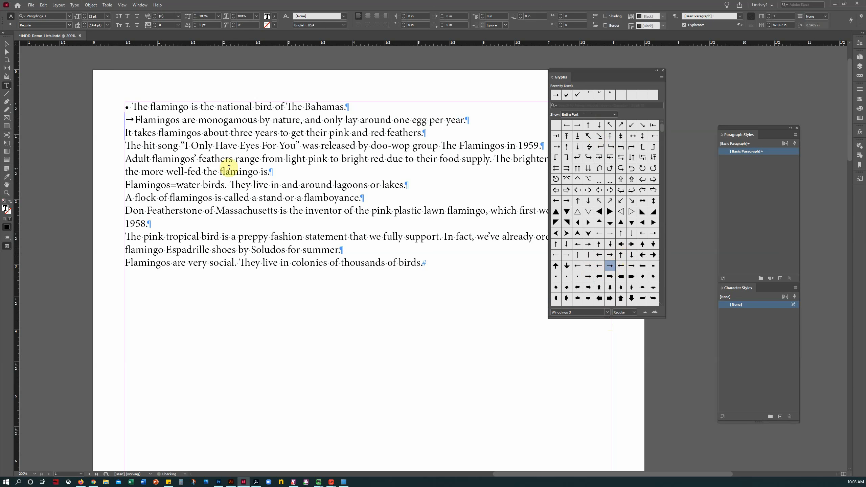
{"action": "key", "text": "Tab"}
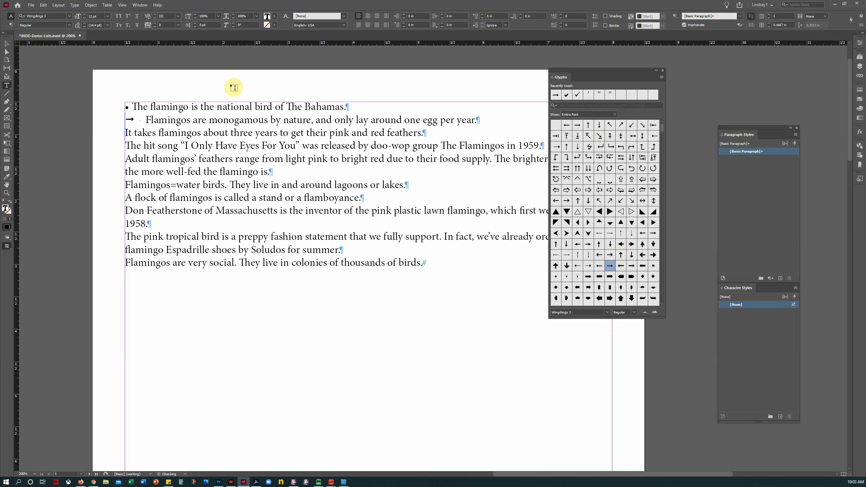
Step: Delete the wide gap after the second fact's arrow, then select the arrow glyph
{"action": "left_click_drag", "start_coordinate": [609, 73], "coordinate": [690, 64]}
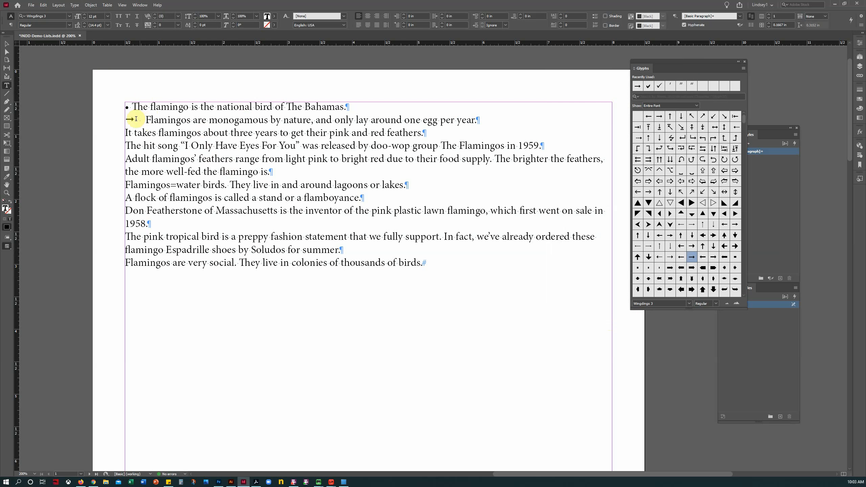
{"action": "left_click_drag", "start_coordinate": [125, 119], "coordinate": [132, 119]}
{"action": "left_click", "coordinate": [146, 120]}
{"action": "double_click", "coordinate": [140, 119]}
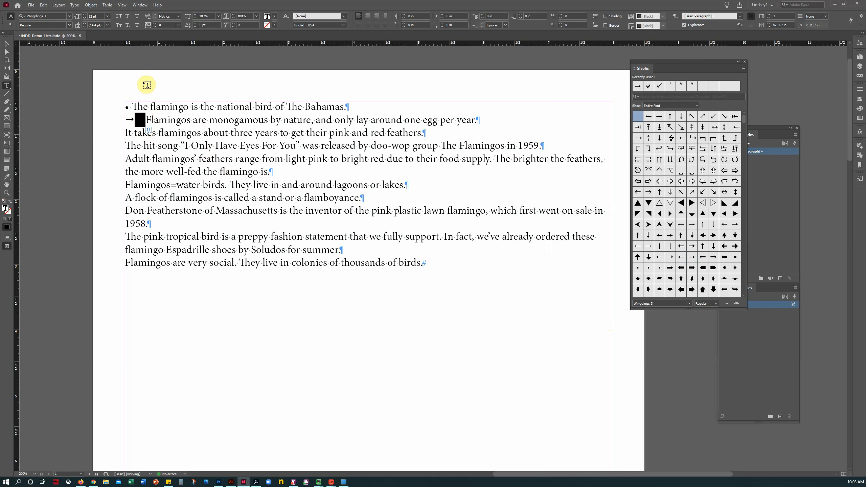
{"action": "left_click_drag", "start_coordinate": [190, 120], "coordinate": [166, 120]}
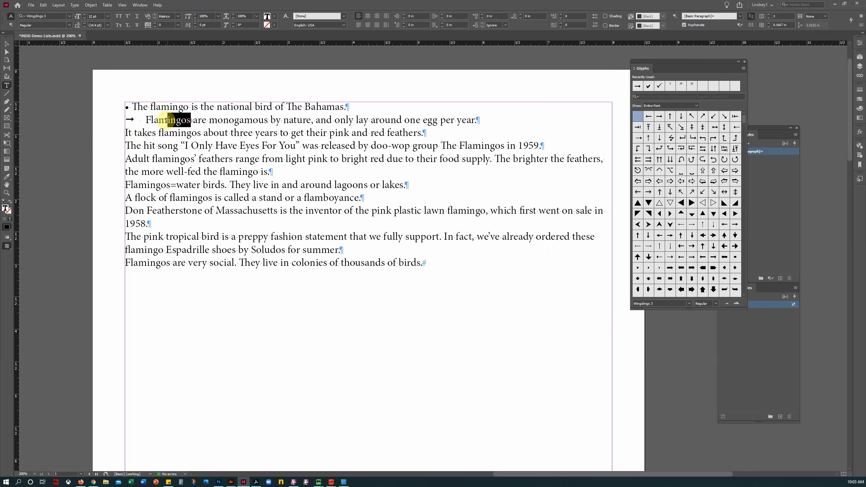
{"action": "left_click", "coordinate": [192, 120]}
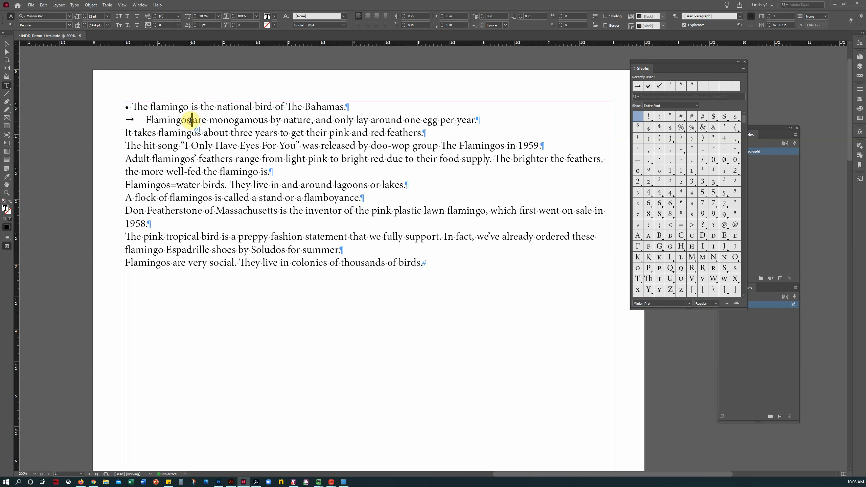
{"action": "left_click_drag", "start_coordinate": [145, 120], "coordinate": [137, 122]}
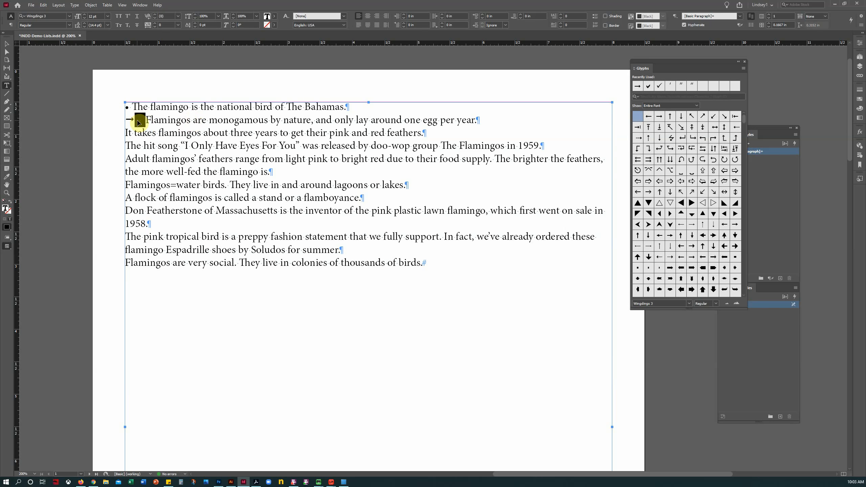
{"action": "key", "text": "BackSpace"}
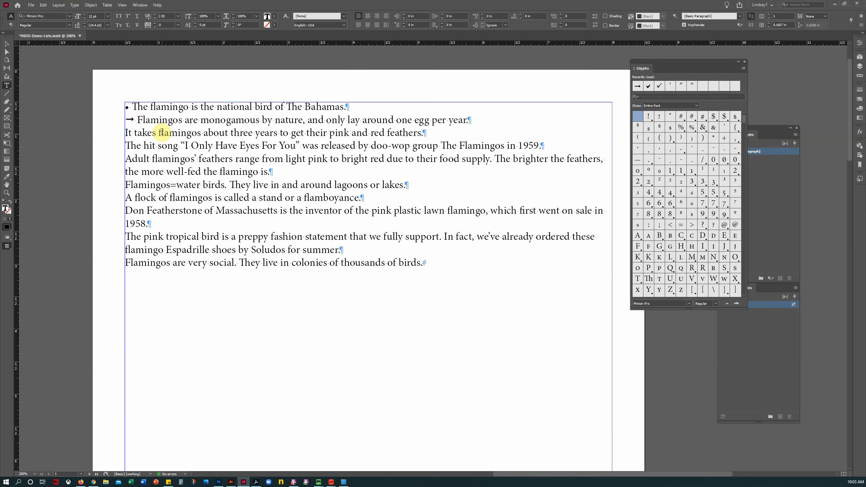
{"action": "left_click", "coordinate": [101, 112]}
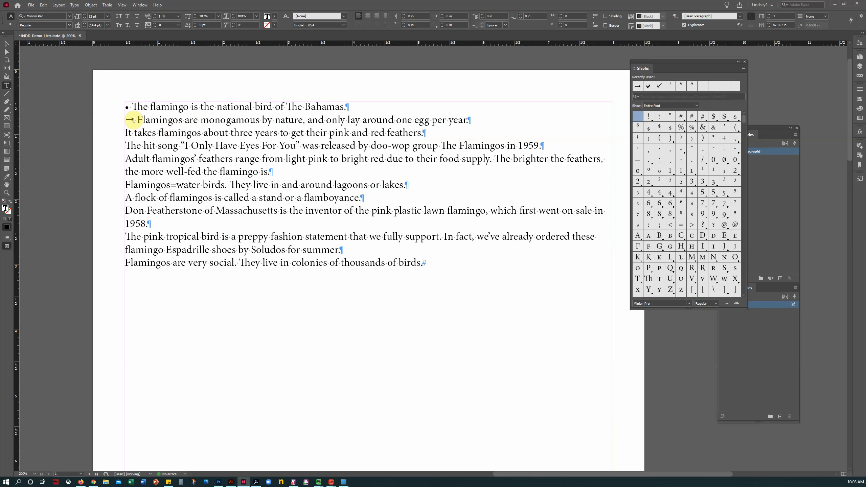
{"action": "left_click_drag", "start_coordinate": [133, 120], "coordinate": [127, 107]}
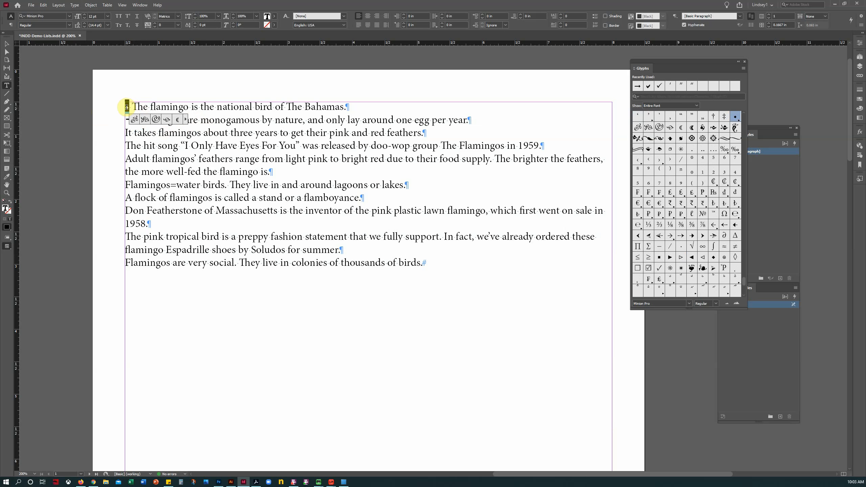
Step: Shrink the first fact's bullet to 9 pt and toggle between Preview and Normal screen modes
{"action": "left_click", "coordinate": [149, 107]}
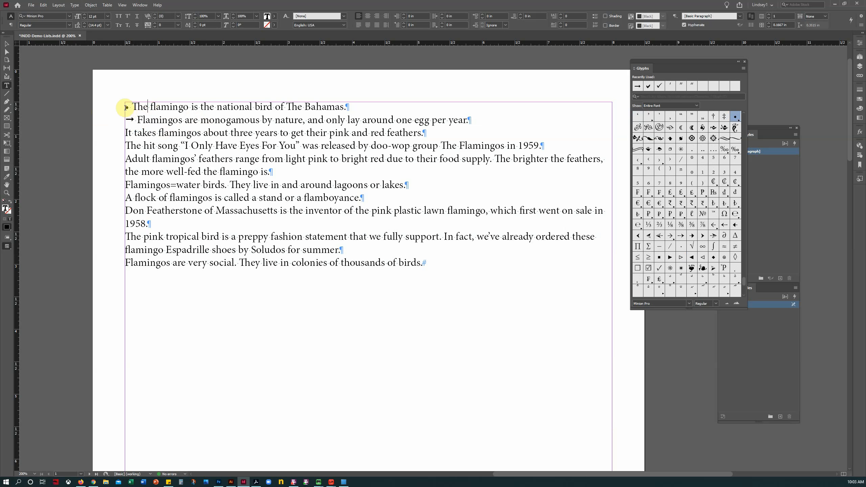
{"action": "left_click", "coordinate": [85, 18]}
{"action": "left_click", "coordinate": [84, 18]}
{"action": "left_click", "coordinate": [85, 18]}
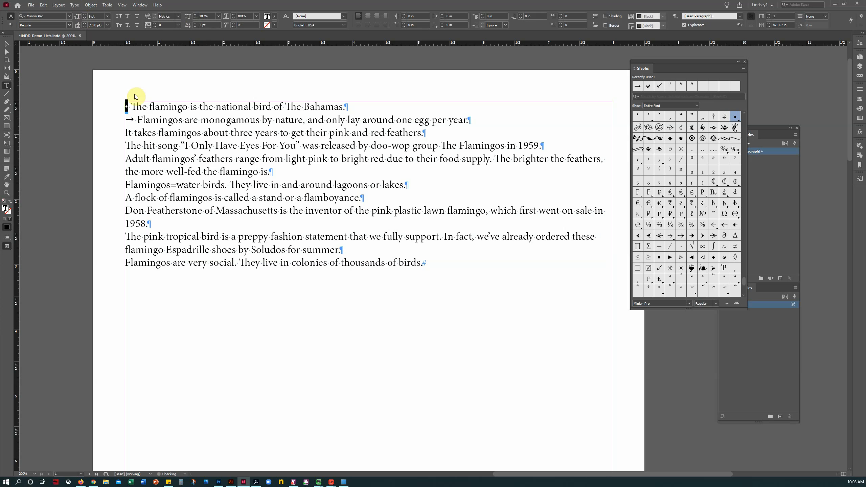
{"action": "left_click", "coordinate": [150, 120]}
{"action": "left_click", "coordinate": [7, 246]}
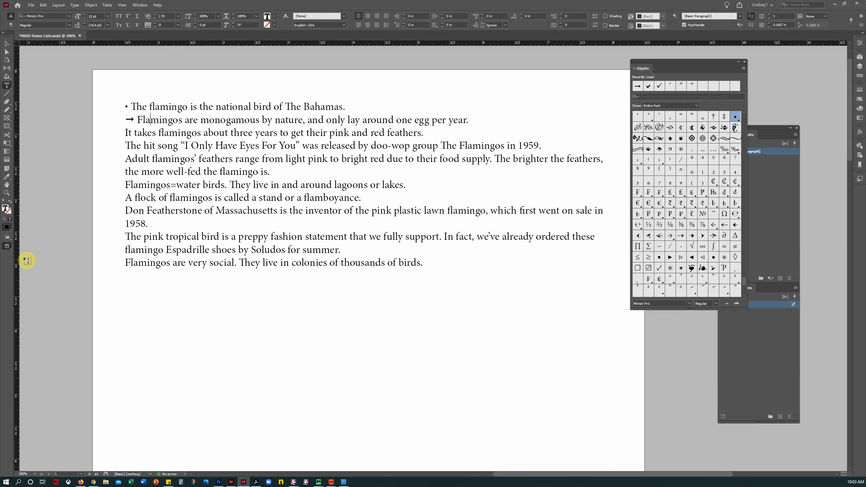
{"action": "left_click", "coordinate": [7, 246]}
{"action": "left_click", "coordinate": [38, 255]}
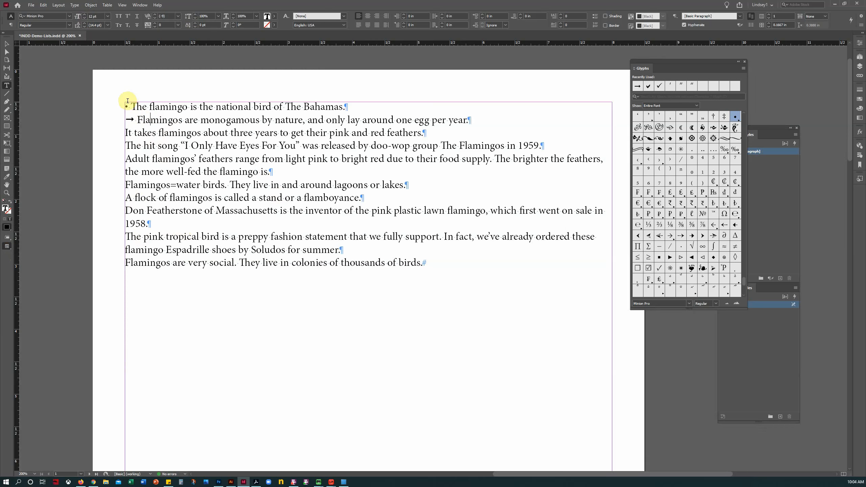
Step: Replace the first fact's bullet with the arrow copied from the second fact
{"action": "left_click_drag", "start_coordinate": [132, 105], "coordinate": [125, 106]}
{"action": "key", "text": "BackSpace"}
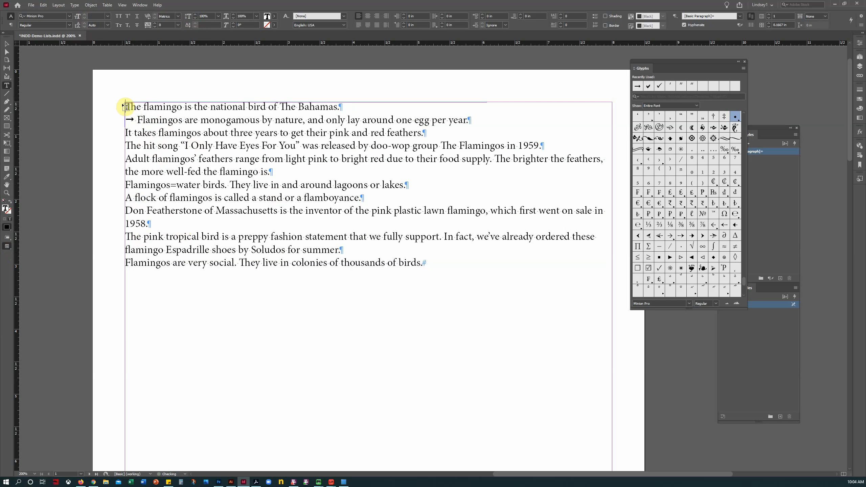
{"action": "left_click_drag", "start_coordinate": [137, 120], "coordinate": [117, 119]}
{"action": "key", "text": "ctrl+c"}
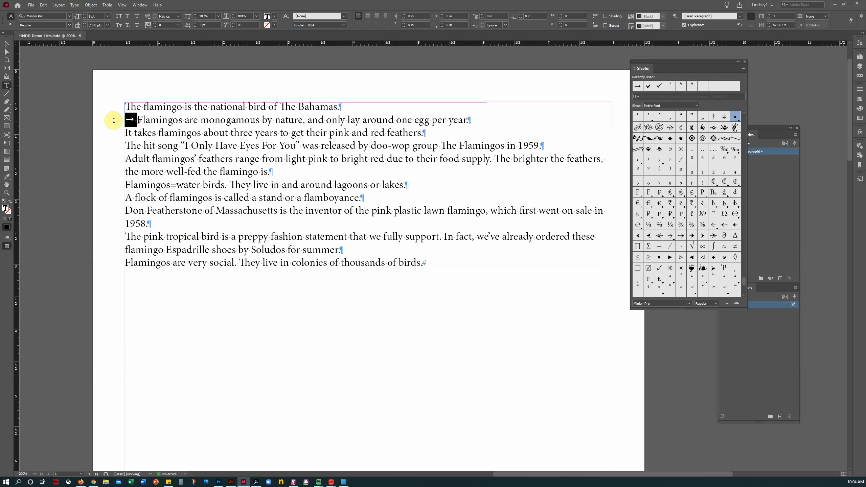
{"action": "left_click", "coordinate": [125, 106]}
{"action": "key", "text": "ctrl+v"}
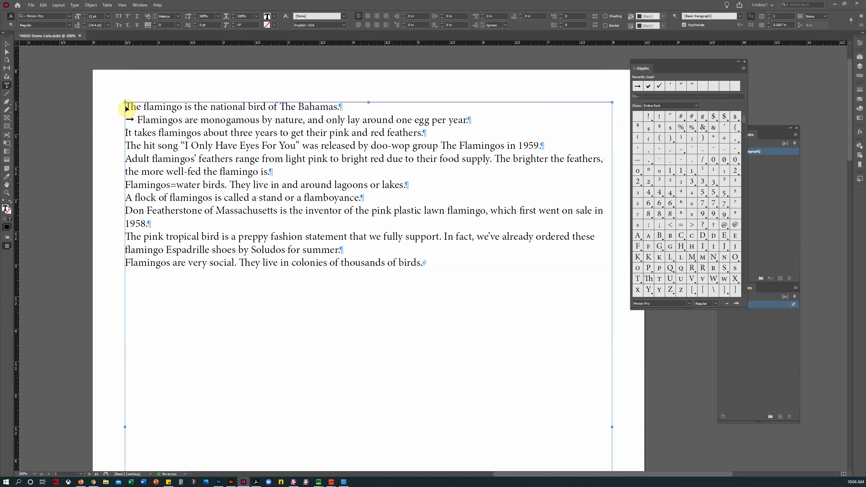
{"action": "left_click", "coordinate": [130, 133]}
Step: Paste the arrow and space before facts three through ten, then view the list in Preview mode
{"action": "key", "text": "ctrl+v"}
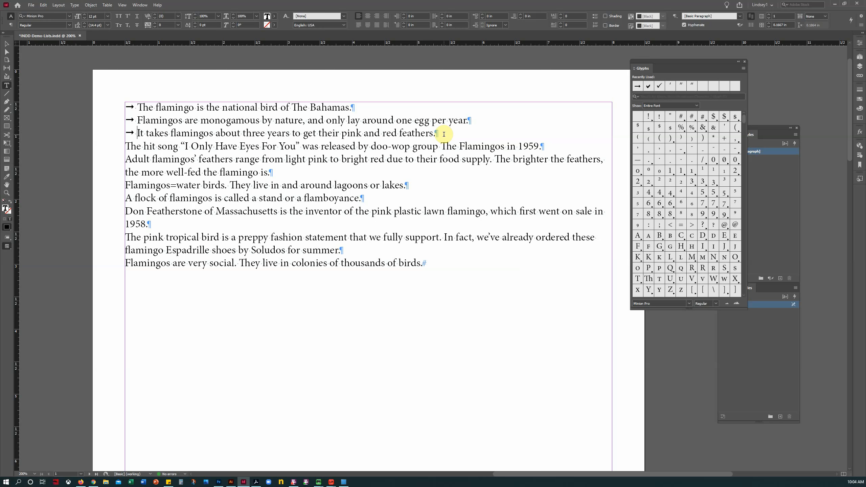
{"action": "left_click", "coordinate": [126, 144]}
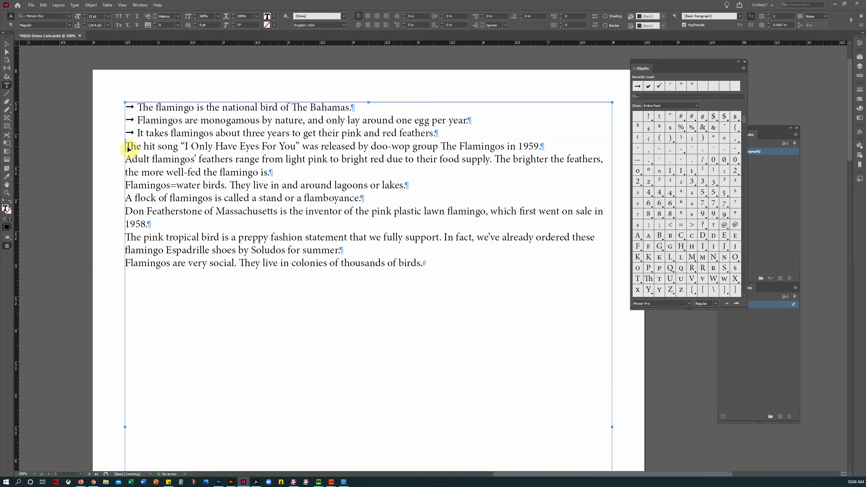
{"action": "key", "text": "ctrl+v"}
{"action": "left_click", "coordinate": [126, 159]}
{"action": "key", "text": "ctrl+v"}
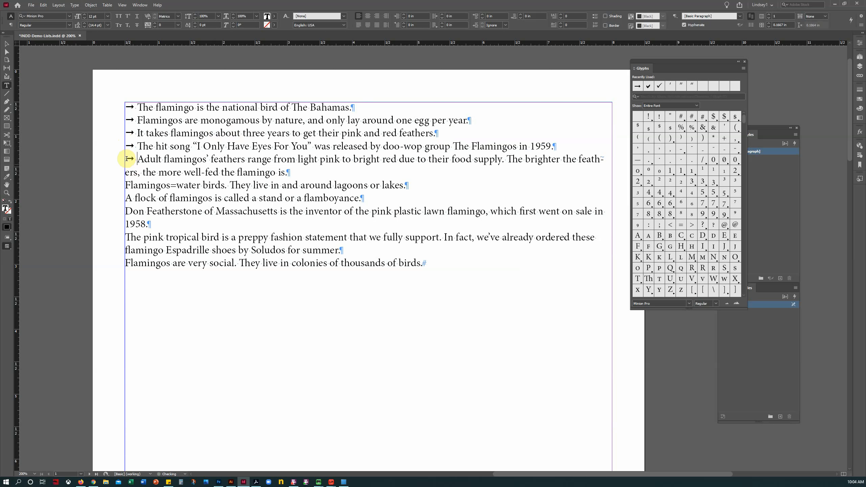
{"action": "left_click", "coordinate": [126, 185]}
{"action": "key", "text": "ctrl+v"}
{"action": "left_click", "coordinate": [126, 198]}
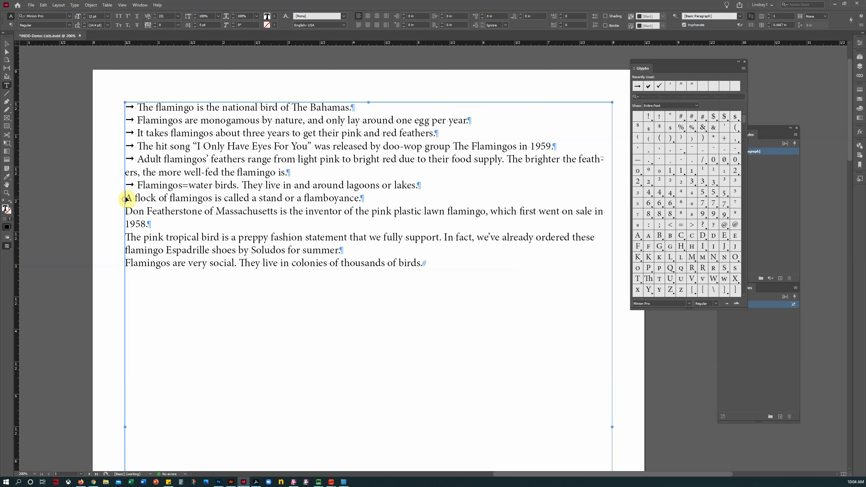
{"action": "key", "text": "ctrl+v"}
{"action": "left_click", "coordinate": [126, 206]}
{"action": "key", "text": "ctrl+v"}
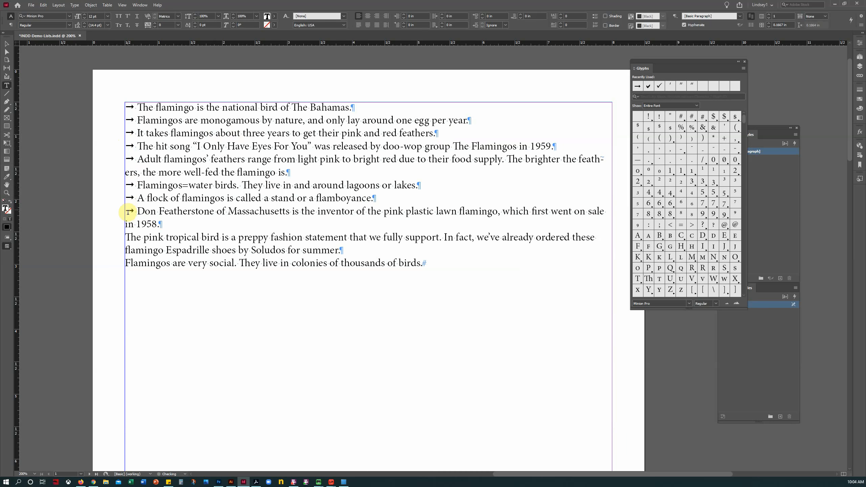
{"action": "left_click", "coordinate": [131, 232]}
{"action": "key", "text": "ctrl+v"}
{"action": "left_click", "coordinate": [125, 262]}
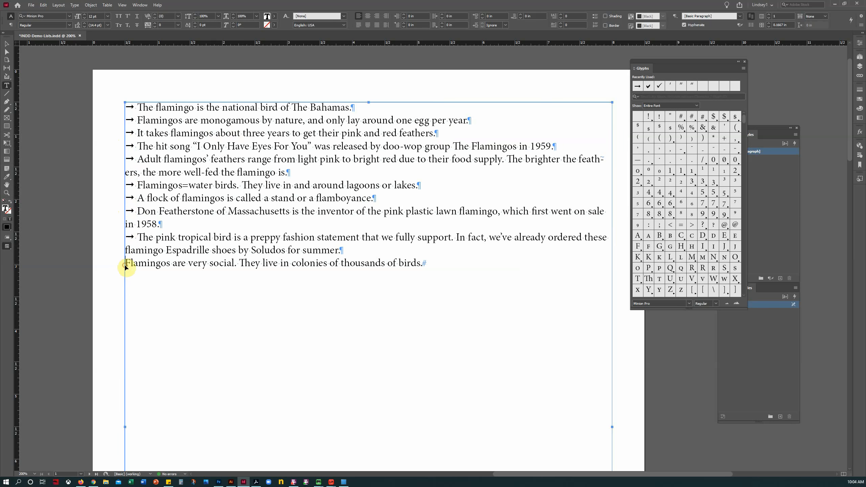
{"action": "key", "text": "ctrl+v"}
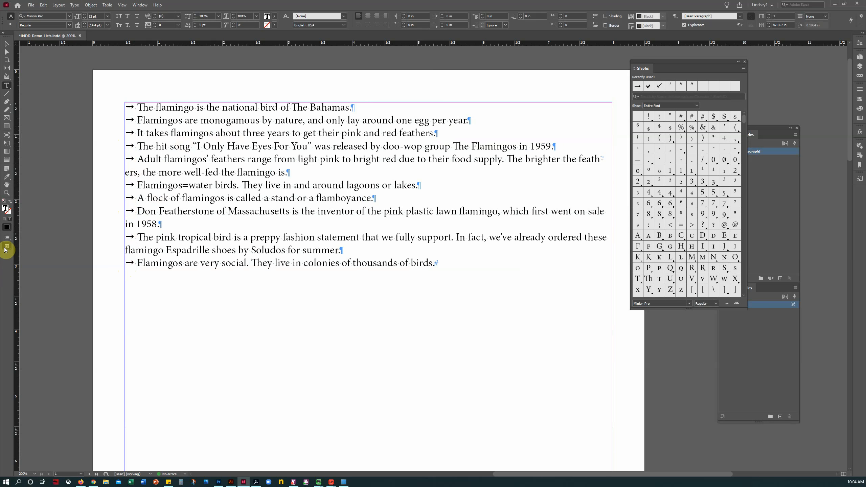
{"action": "left_click_drag", "start_coordinate": [7, 246], "coordinate": [36, 265]}
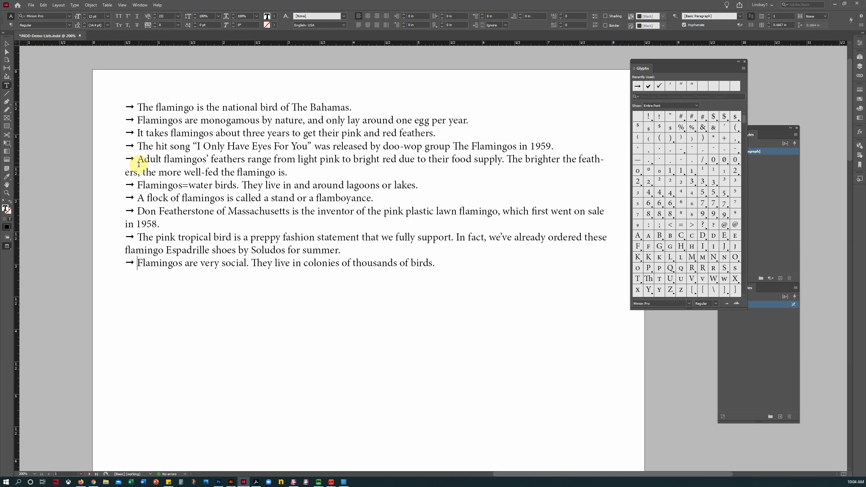
Step: Add a vertical guide at about 0.69 in, aligned with the text after the arrows
{"action": "left_click_drag", "start_coordinate": [139, 160], "coordinate": [141, 172]}
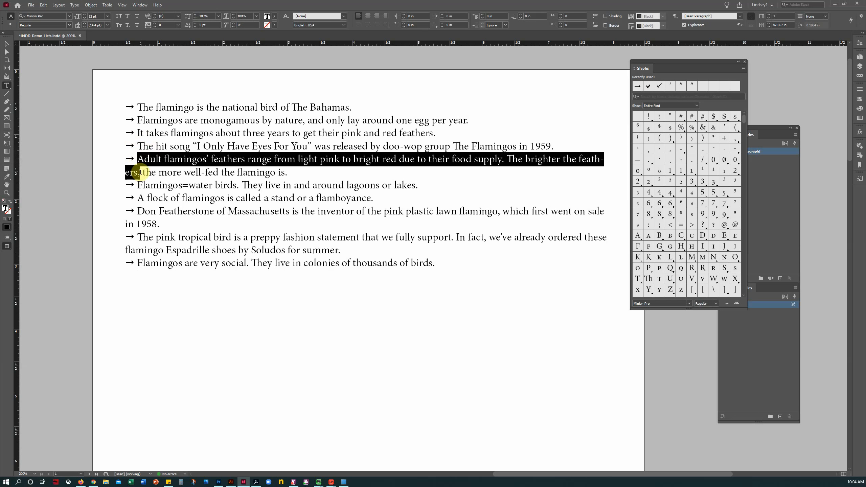
{"action": "left_click", "coordinate": [135, 161]}
{"action": "left_click_drag", "start_coordinate": [15, 238], "coordinate": [137, 220]}
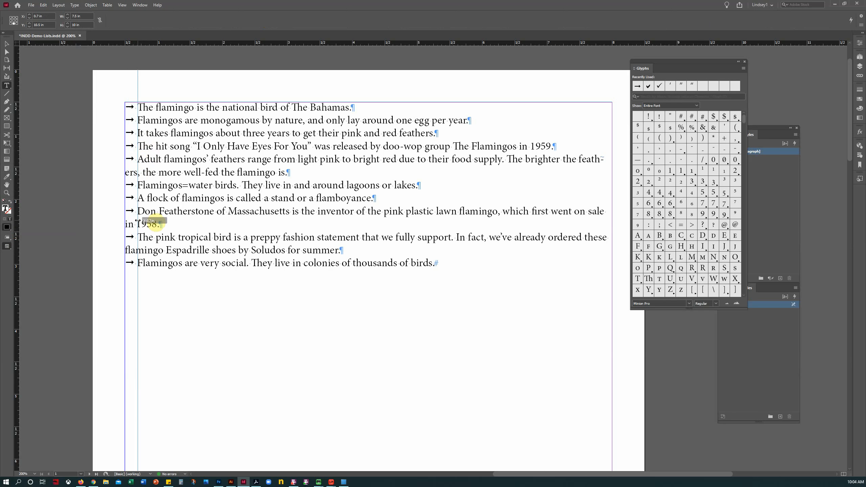
{"action": "left_click_drag", "start_coordinate": [138, 220], "coordinate": [137, 222]}
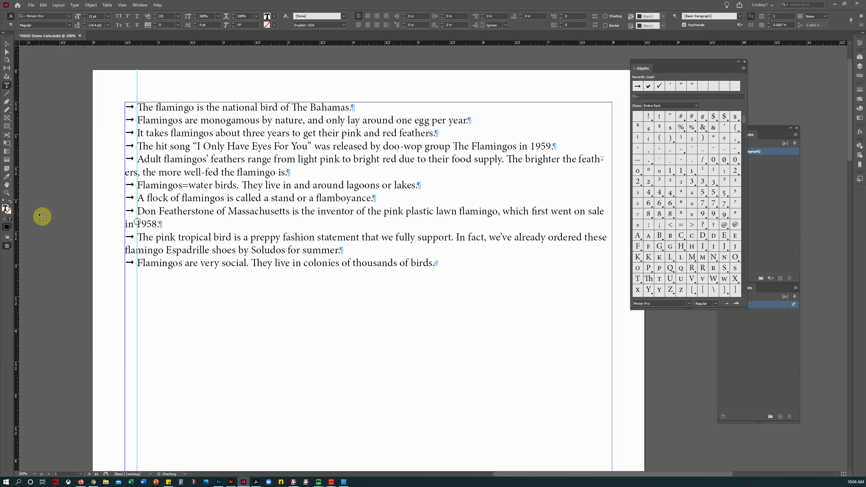
Step: Narrow the text frame to about 5.08 in wide so the facts rewrap
{"action": "left_click", "coordinate": [7, 43]}
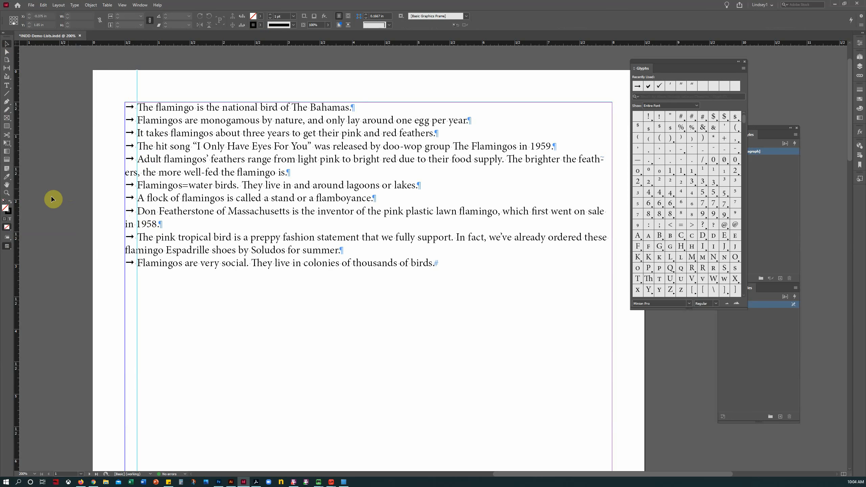
{"action": "left_click", "coordinate": [7, 87]}
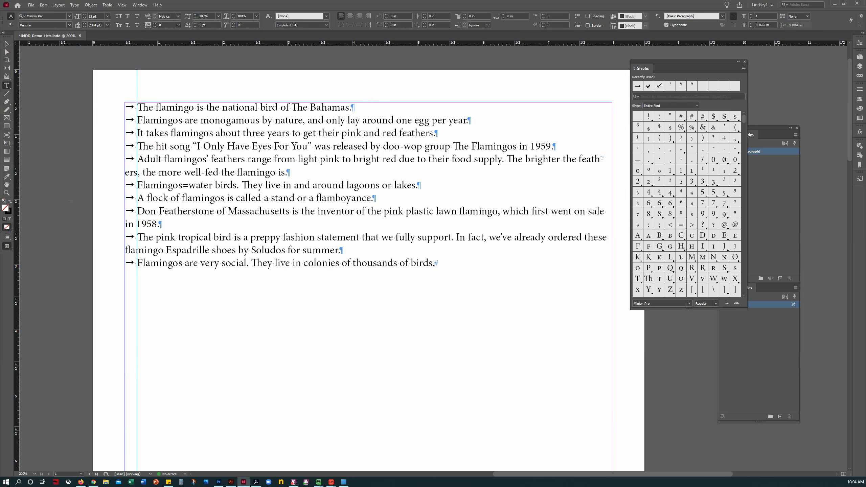
{"action": "left_click", "coordinate": [6, 44]}
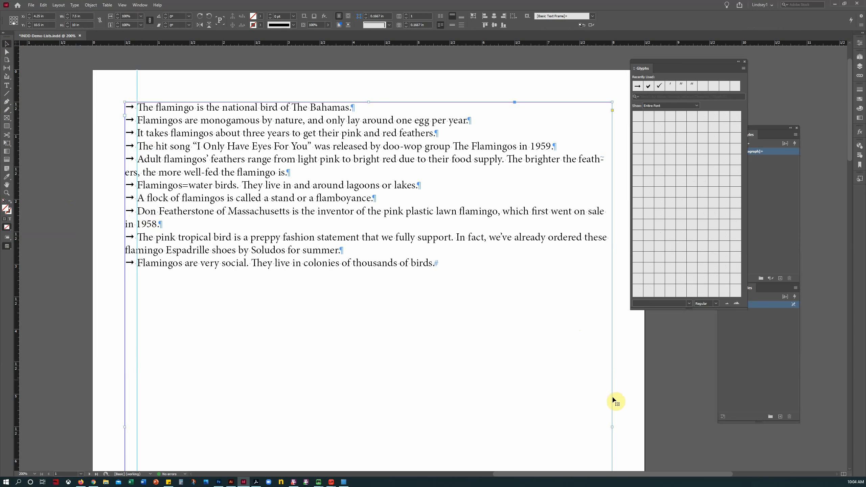
{"action": "left_click_drag", "start_coordinate": [611, 427], "coordinate": [449, 422]}
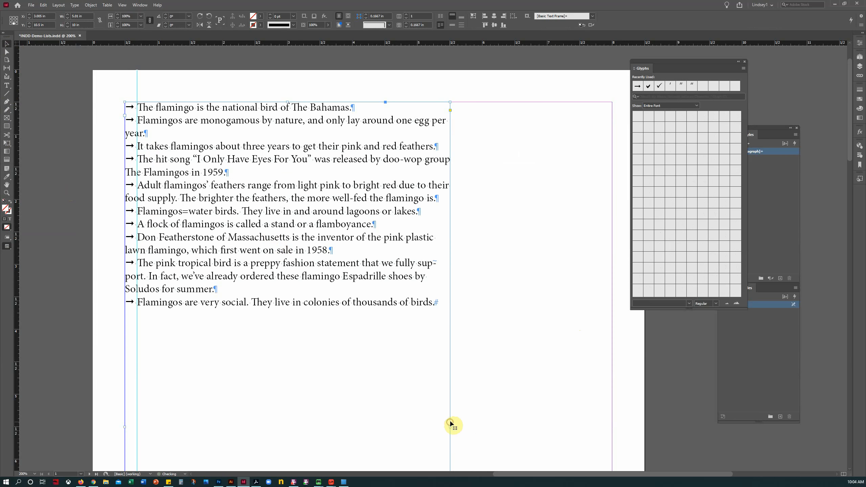
{"action": "left_click", "coordinate": [74, 164]}
{"action": "left_click", "coordinate": [7, 85]}
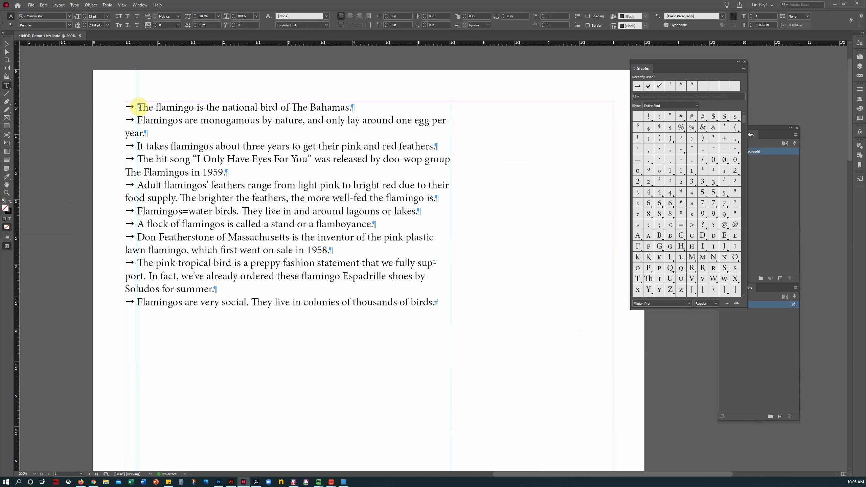
Step: Insert Indent to Here before 'Flamingos' in fact two, hide guides, and zoom in on it
{"action": "left_click", "coordinate": [139, 107]}
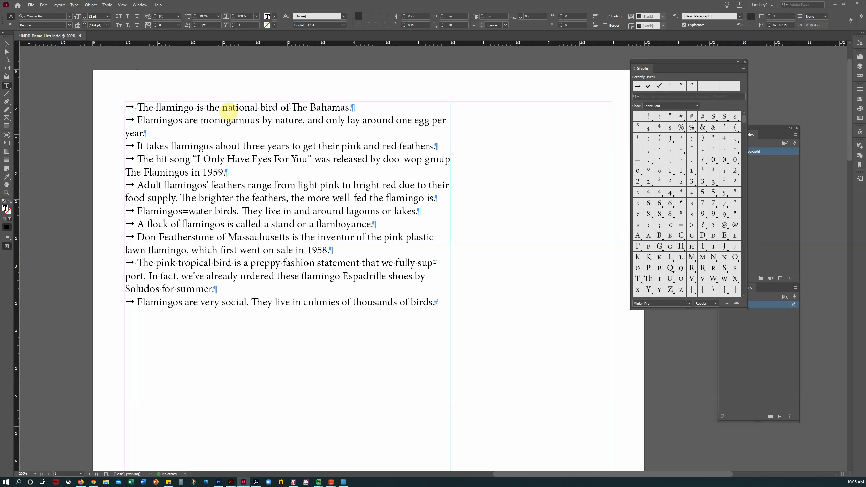
{"action": "key", "text": "Down"}
{"action": "key", "text": "ctrl+backslash"}
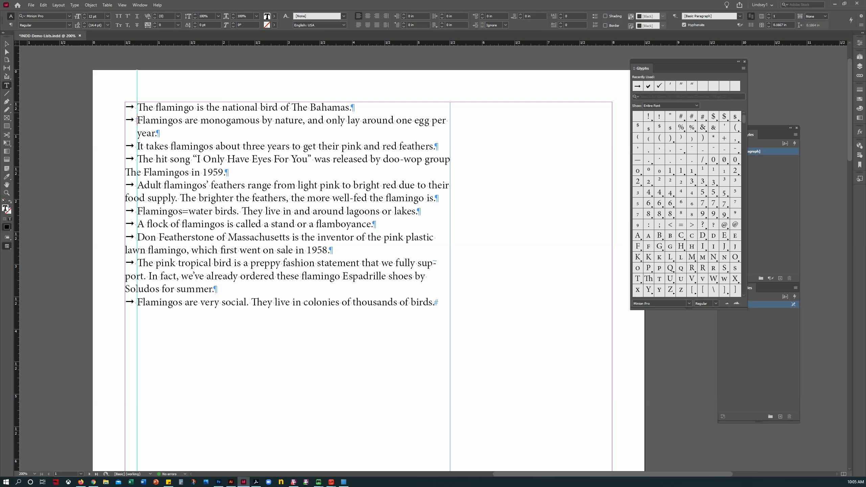
{"action": "key", "text": "ctrl+;"}
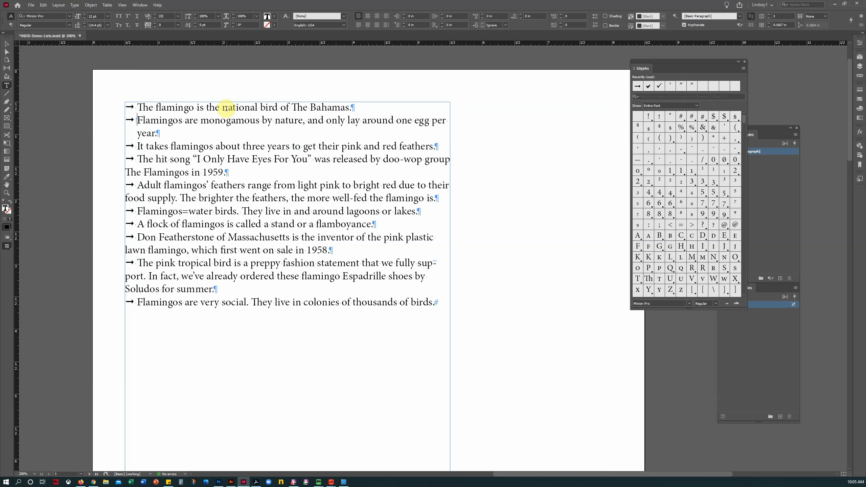
{"action": "left_click", "coordinate": [147, 123]}
{"action": "left_click", "coordinate": [7, 193]}
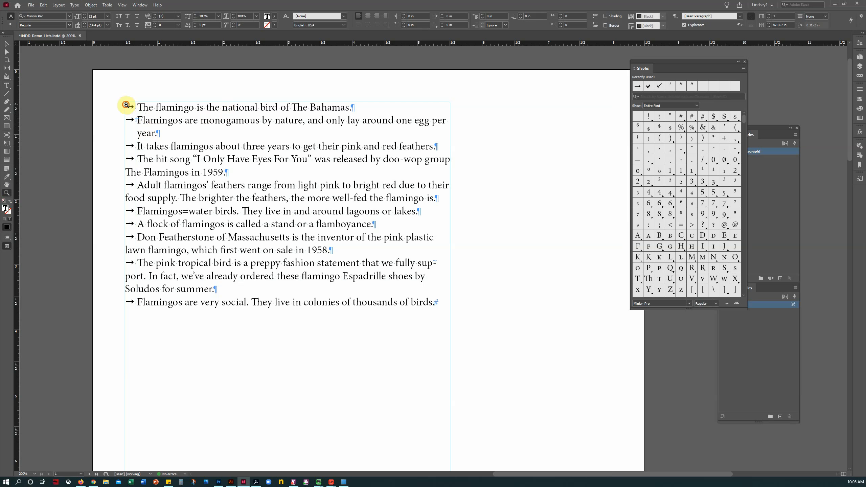
{"action": "left_click_drag", "start_coordinate": [126, 108], "coordinate": [172, 149]}
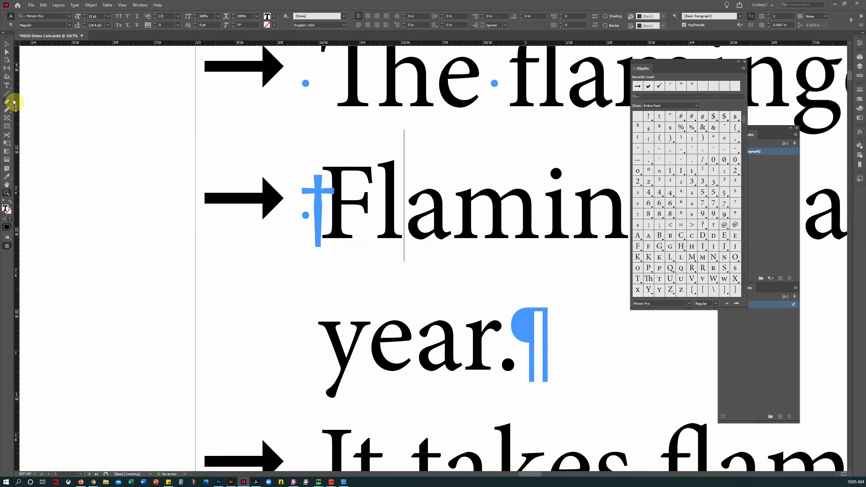
Step: Insert Indent to Here before 'The hit' so the Flamingos fact's wrapped line hangs under it
{"action": "left_click", "coordinate": [6, 85]}
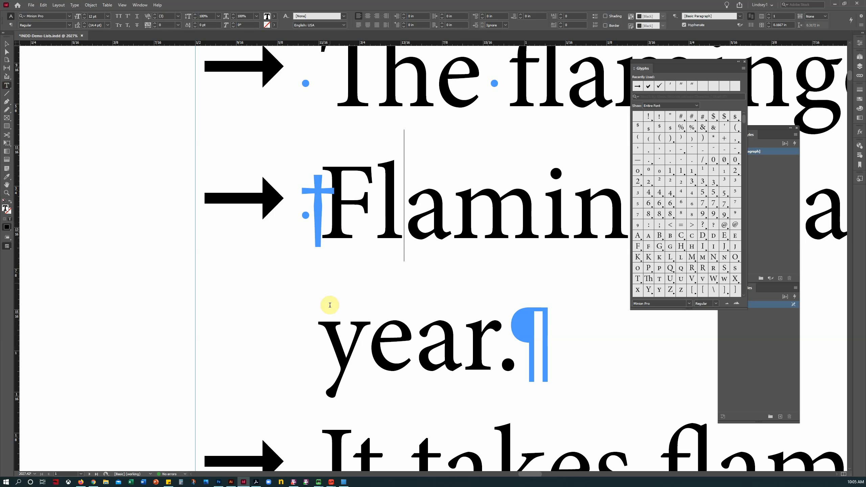
{"action": "left_click", "coordinate": [320, 232]}
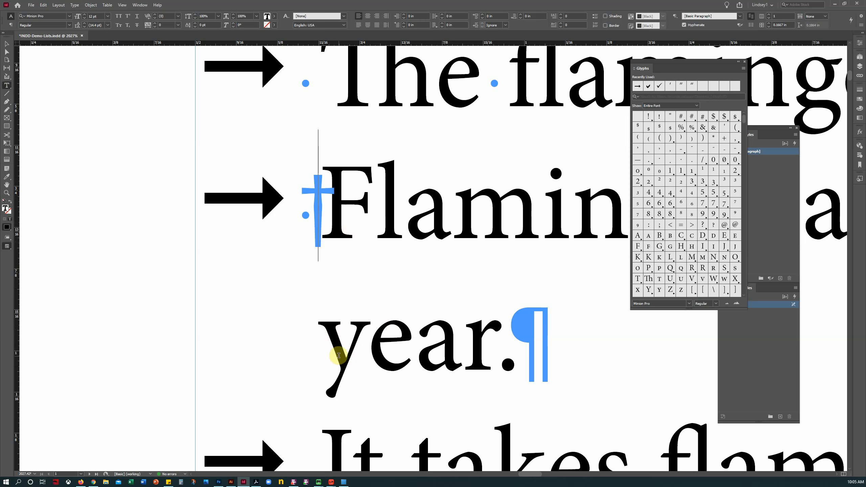
{"action": "scroll", "coordinate": [337, 364], "scroll_direction": "down", "scroll_amount": 8}
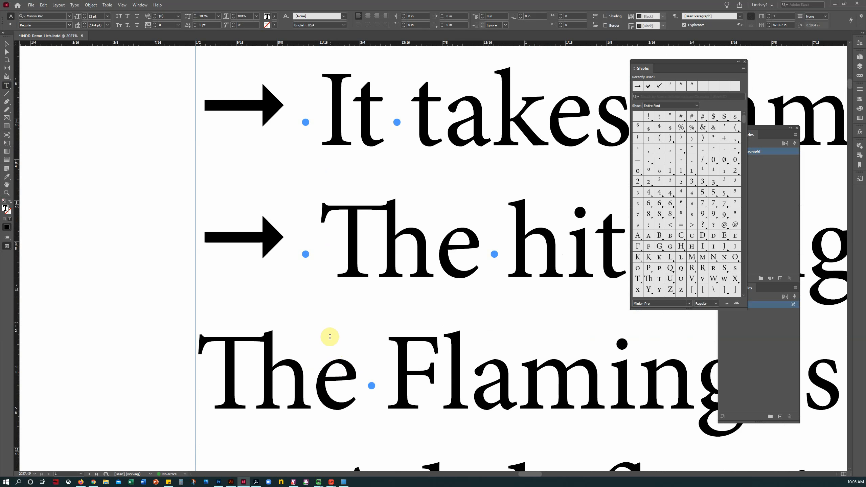
{"action": "scroll", "coordinate": [327, 307], "scroll_direction": "down", "scroll_amount": 1}
{"action": "left_click", "coordinate": [340, 229]}
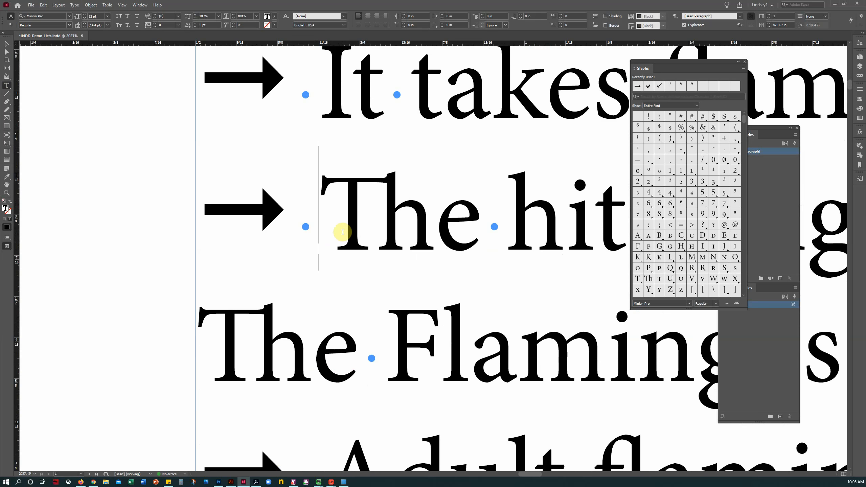
{"action": "key", "text": "ctrl+backslash"}
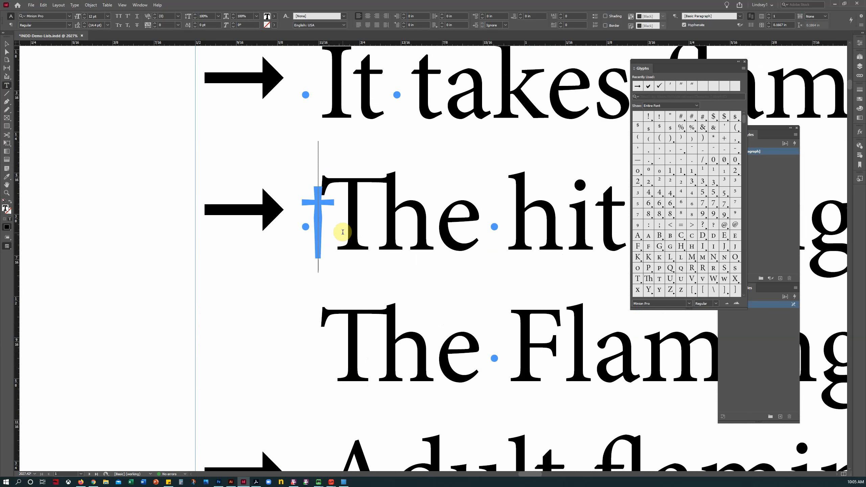
Step: Add Indent to Here before 'Adult', undoing a marker misplaced inside the word
{"action": "scroll", "coordinate": [347, 358], "scroll_direction": "down", "scroll_amount": 1}
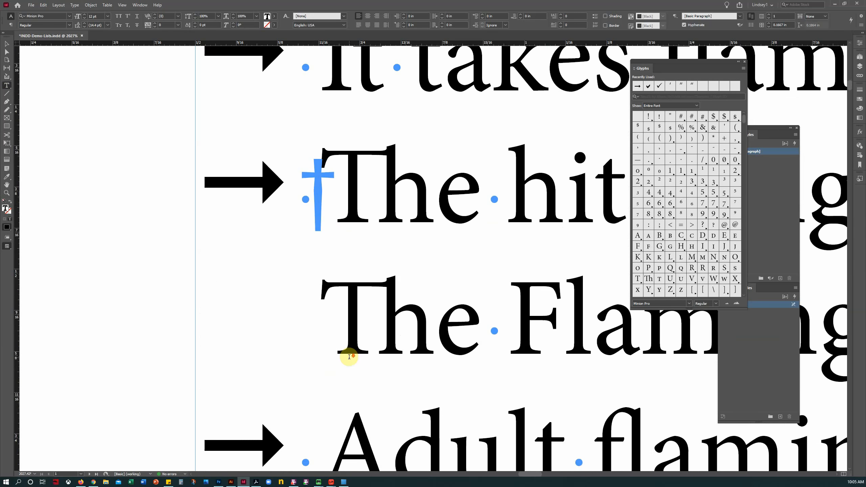
{"action": "scroll", "coordinate": [349, 356], "scroll_direction": "down", "scroll_amount": 9}
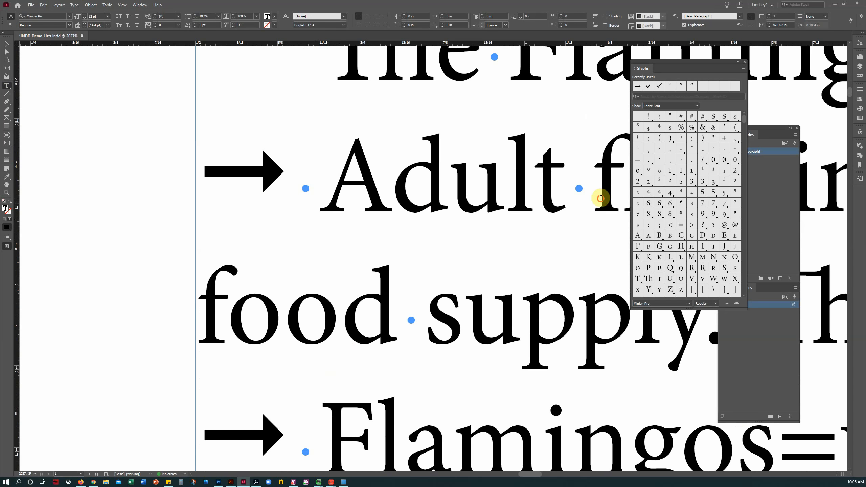
{"action": "left_click", "coordinate": [402, 193]}
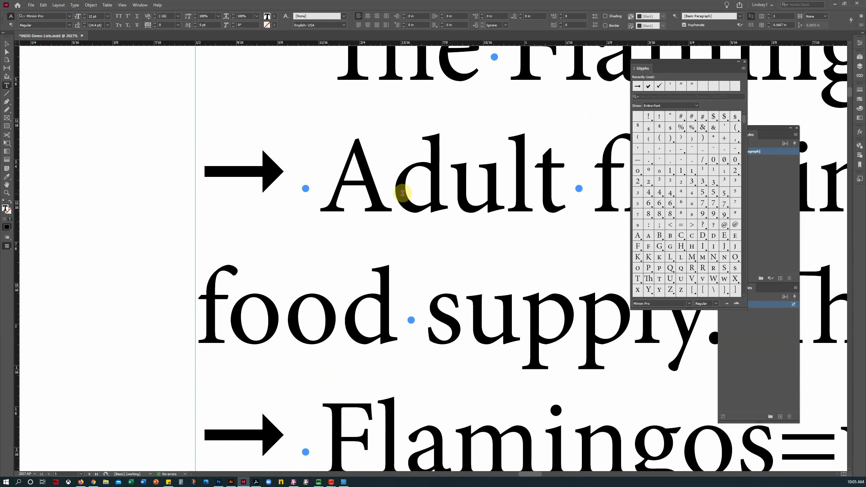
{"action": "left_click", "coordinate": [441, 194]}
{"action": "key", "text": "ctrl+backslash"}
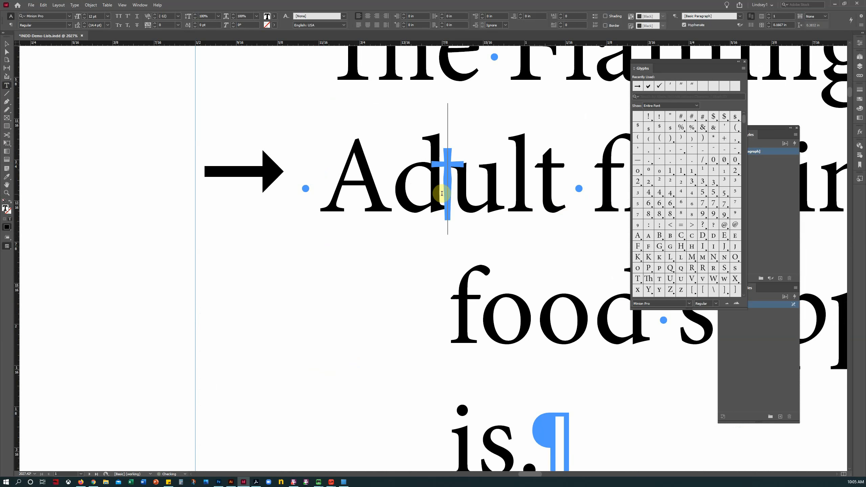
{"action": "key", "text": "Right"}
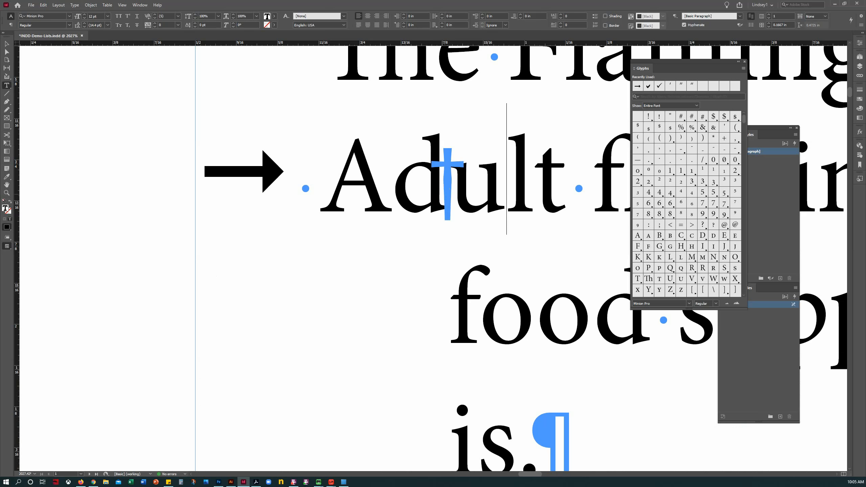
{"action": "key", "text": "Left"}
{"action": "key", "text": "ctrl+z"}
{"action": "left_click", "coordinate": [318, 185]}
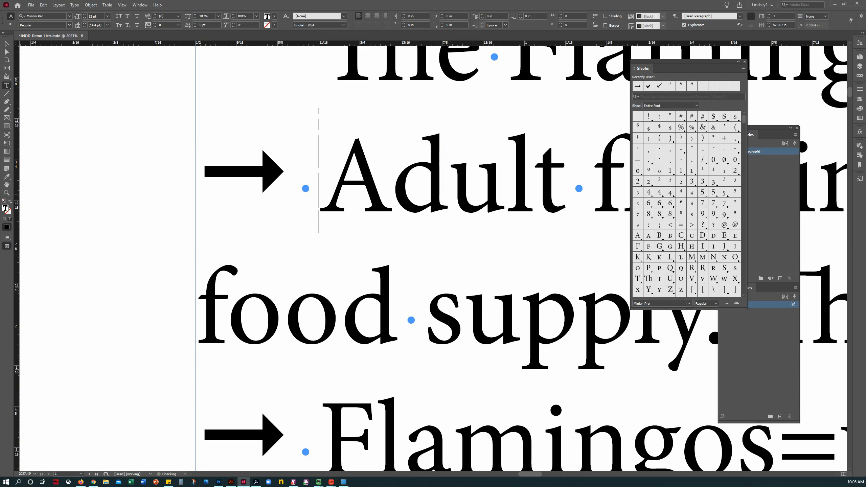
{"action": "key", "text": "ctrl+backslash"}
Step: Fit the page, preview without hidden characters, and zoom in to check the indents
{"action": "key", "text": "ctrl+0"}
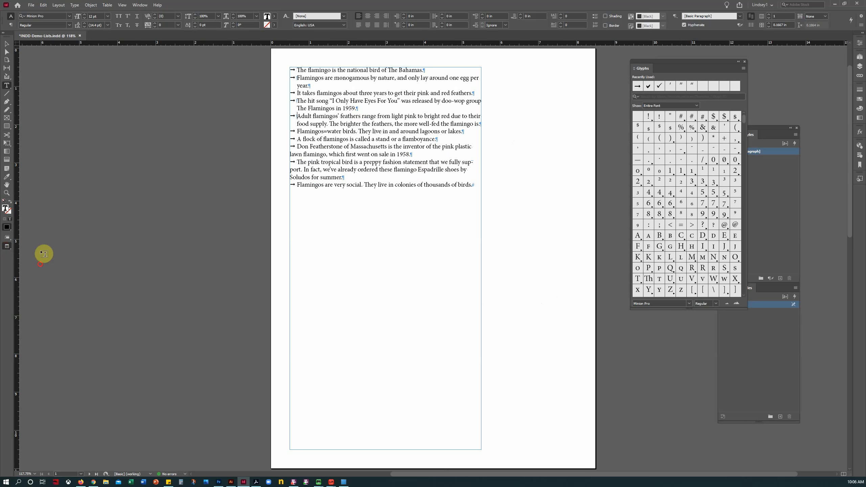
{"action": "left_click", "coordinate": [7, 245]}
{"action": "left_click", "coordinate": [6, 193]}
{"action": "left_click_drag", "start_coordinate": [403, 174], "coordinate": [434, 229]}
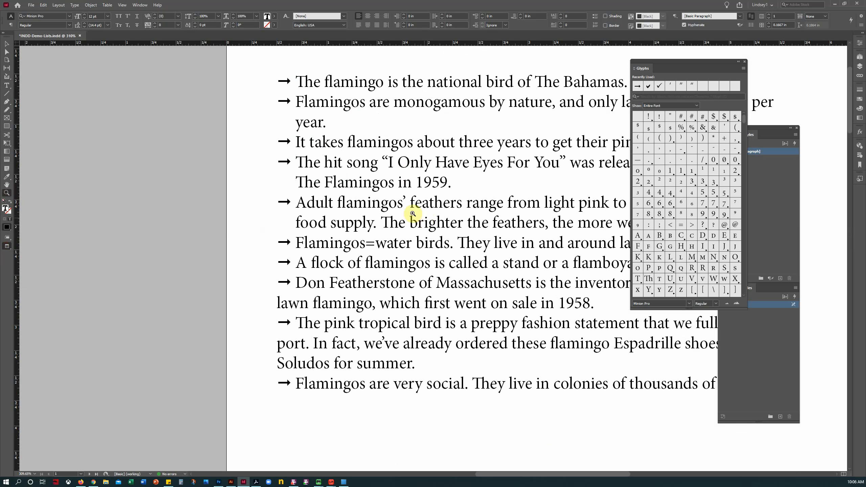
{"action": "left_click", "coordinate": [6, 86]}
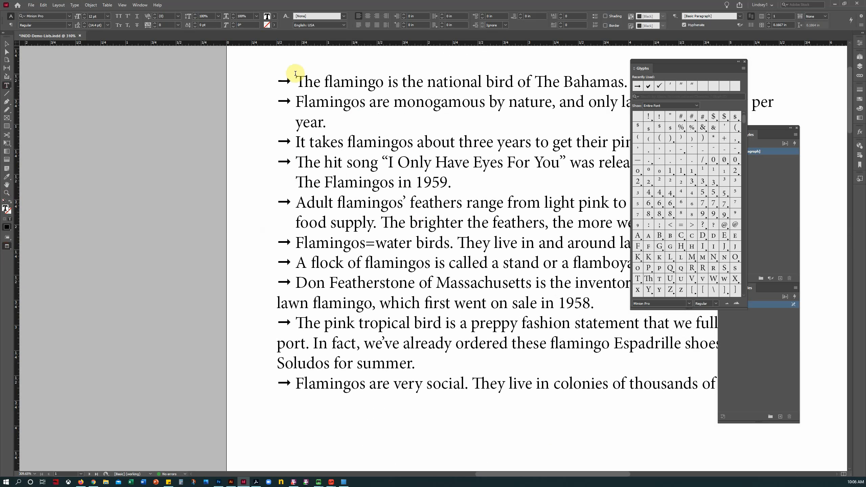
Step: Add Indent to Here to the Don Featherstone and pink tropical bird facts
{"action": "left_click", "coordinate": [294, 284]}
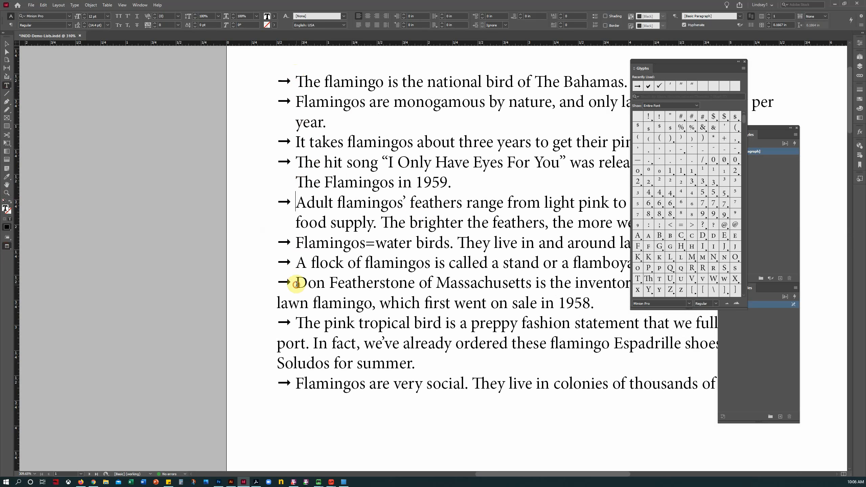
{"action": "key", "text": "ctrl+backslash"}
{"action": "key", "text": "Down"}
{"action": "key", "text": "Down"}
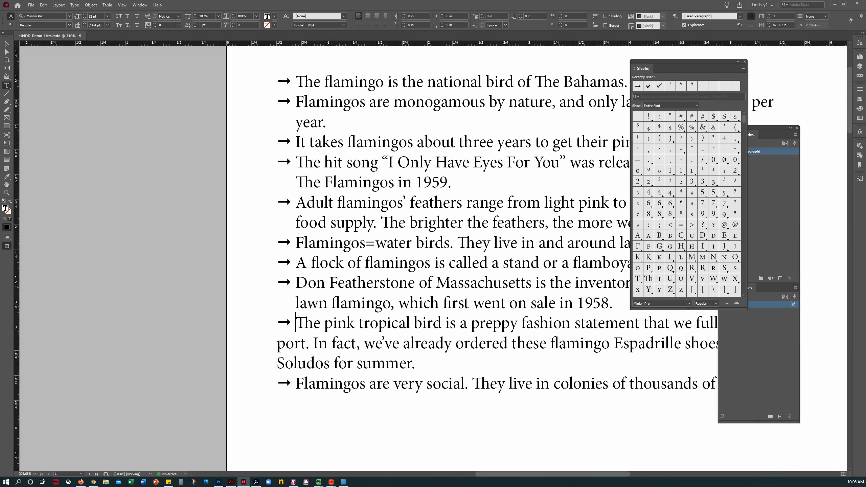
{"action": "key", "text": "ctrl+backslash"}
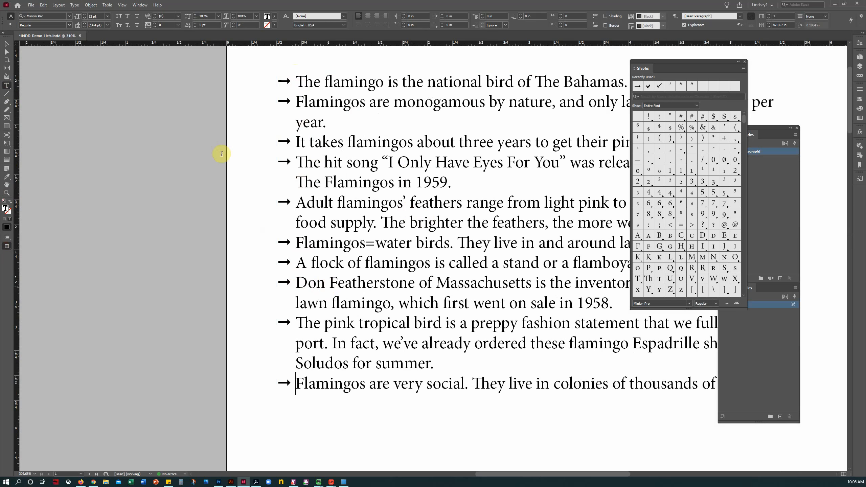
{"action": "left_click", "coordinate": [6, 43]}
Step: Deselect the frame and pan the page left so the whole flamingo list shows
{"action": "left_click", "coordinate": [148, 186]}
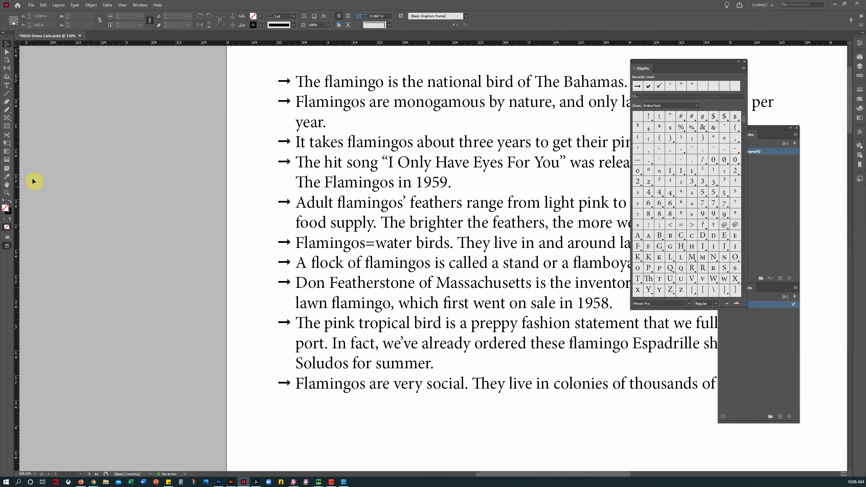
{"action": "left_click", "coordinate": [6, 185]}
{"action": "left_click_drag", "start_coordinate": [360, 198], "coordinate": [218, 199]}
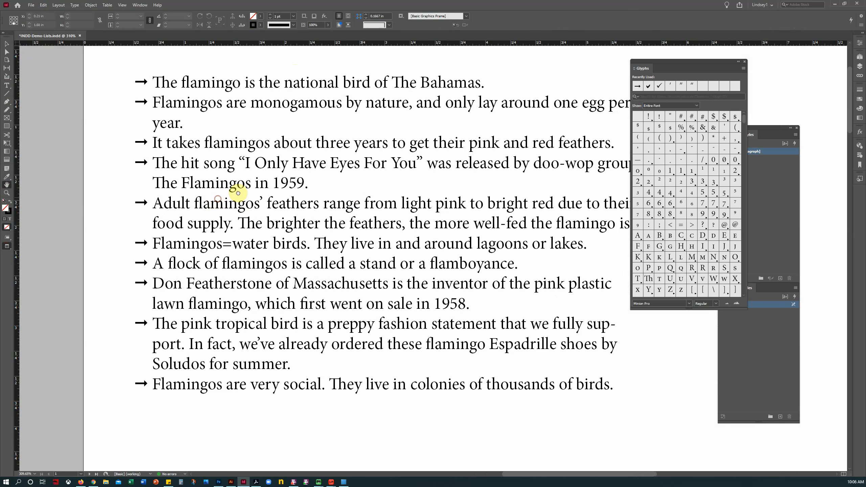
{"action": "left_click", "coordinate": [8, 86]}
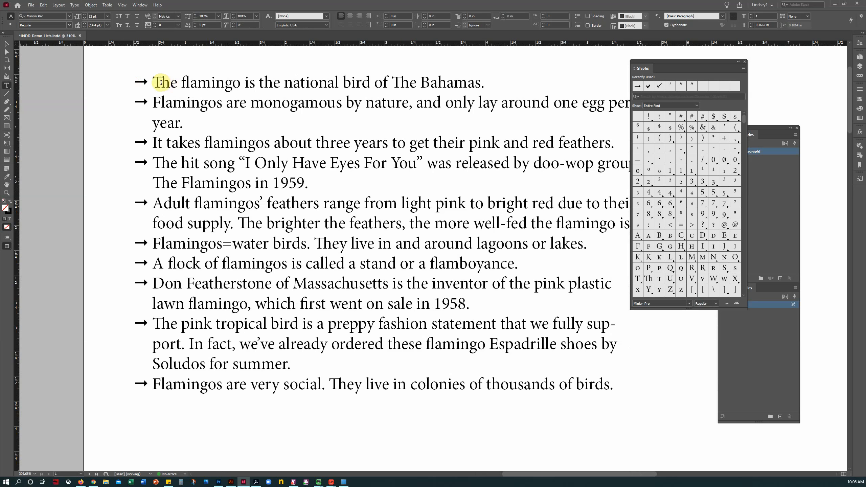
Step: Show hidden characters and redo the second fact's arrow gap with Indent to Here
{"action": "left_click", "coordinate": [149, 84]}
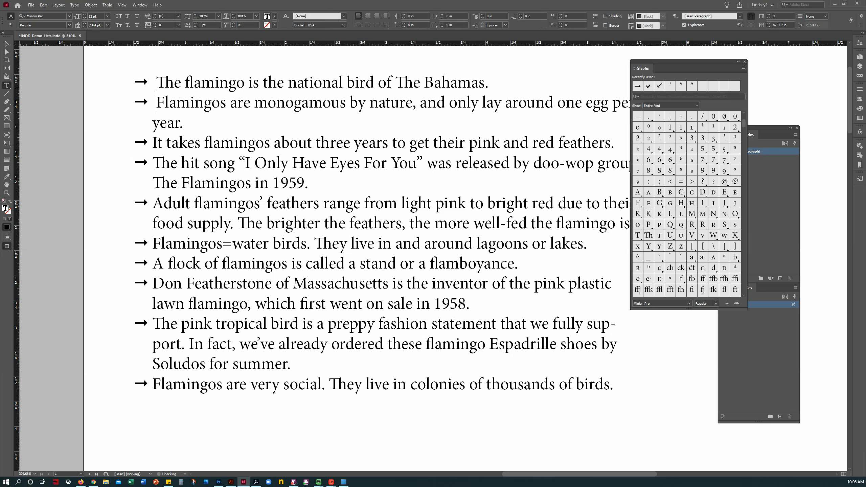
{"action": "left_click", "coordinate": [160, 122]}
{"action": "left_click_drag", "start_coordinate": [7, 245], "coordinate": [31, 251]}
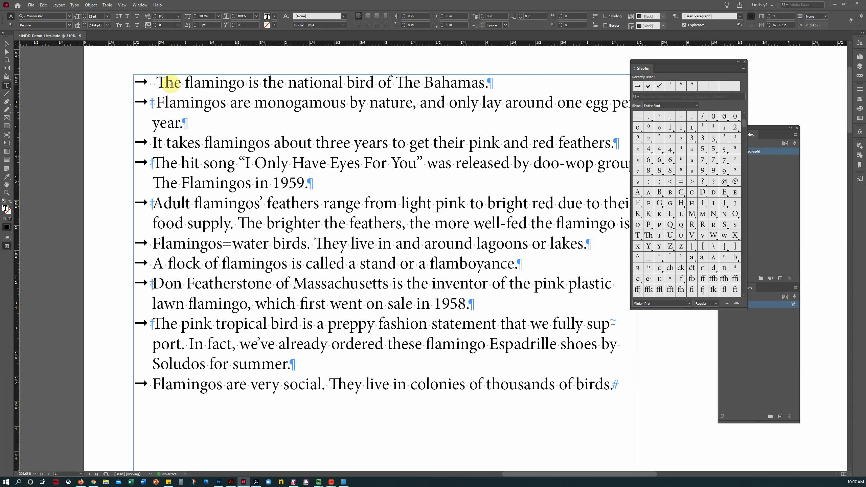
{"action": "key", "text": "Down"}
{"action": "key", "text": "BackSpace"}
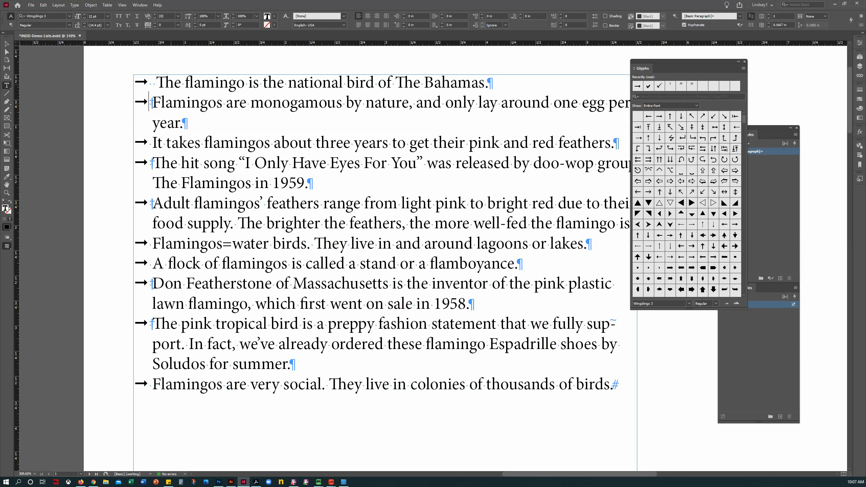
{"action": "key", "text": "Right"}
{"action": "key", "text": "shift+Left"}
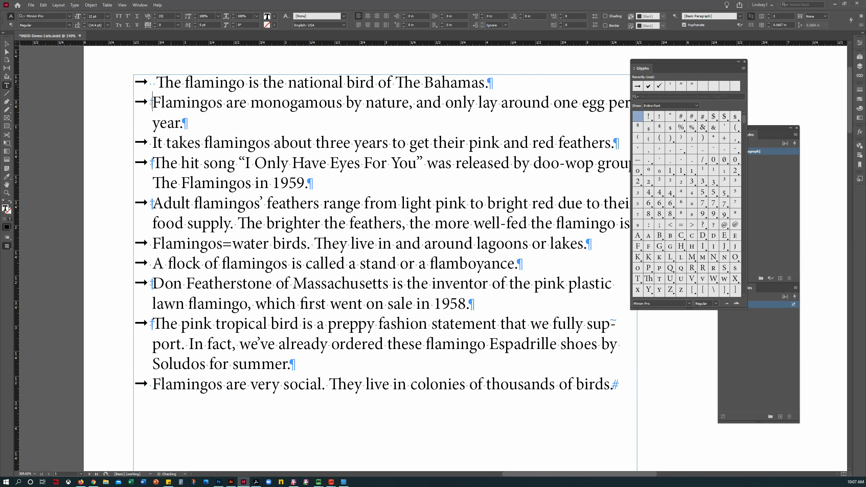
{"action": "key", "text": "BackSpace"}
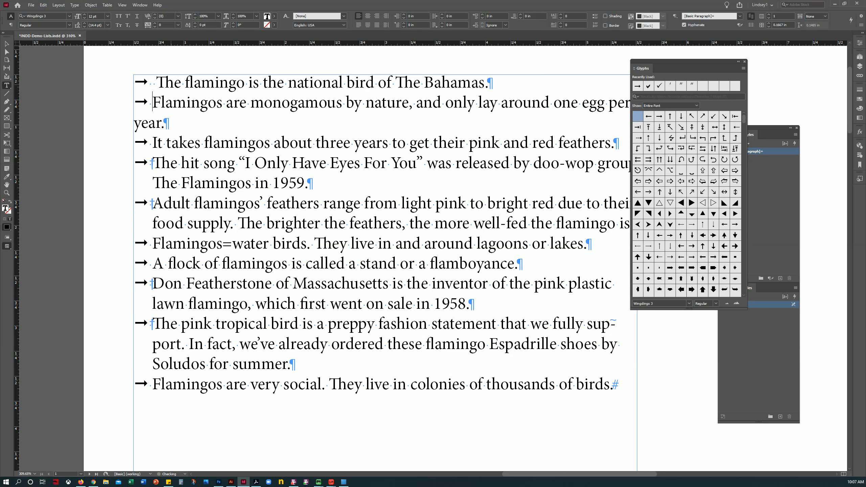
{"action": "key", "text": "ctrl+backslash"}
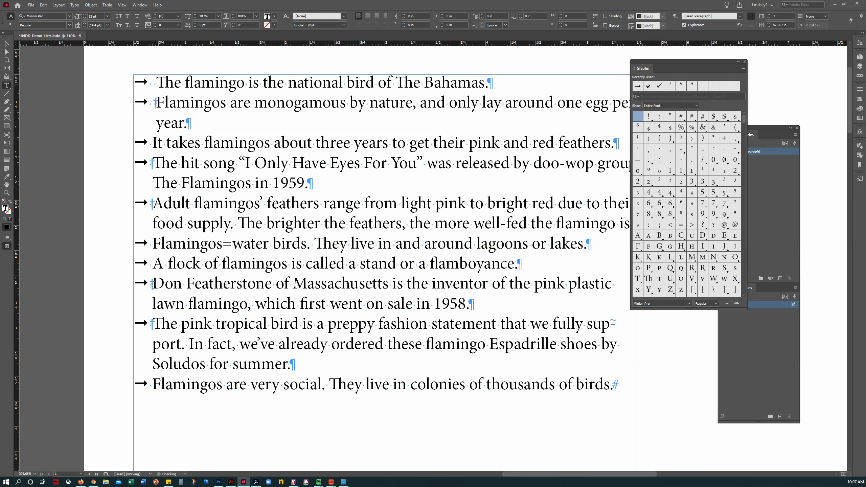
{"action": "key", "text": "shift+Left"}
{"action": "key", "text": "shift+Left"}
{"action": "key", "text": "shift+Left"}
{"action": "key", "text": "shift+Left"}
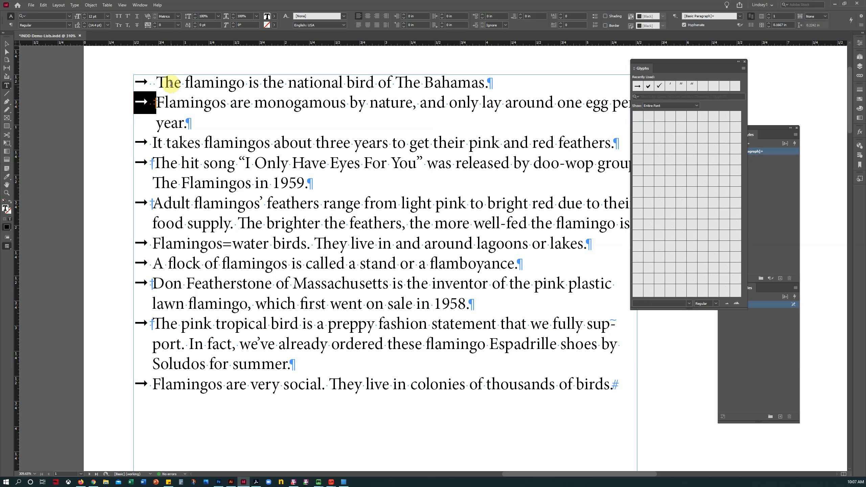
Step: Give the third through Flamingos=water facts the aligned arrow bullet and hanging indent
{"action": "key", "text": "Down"}
{"action": "key", "text": "Down"}
{"action": "key", "text": "Left"}
{"action": "key", "text": "shift+Left"}
{"action": "key", "text": "shift+Left"}
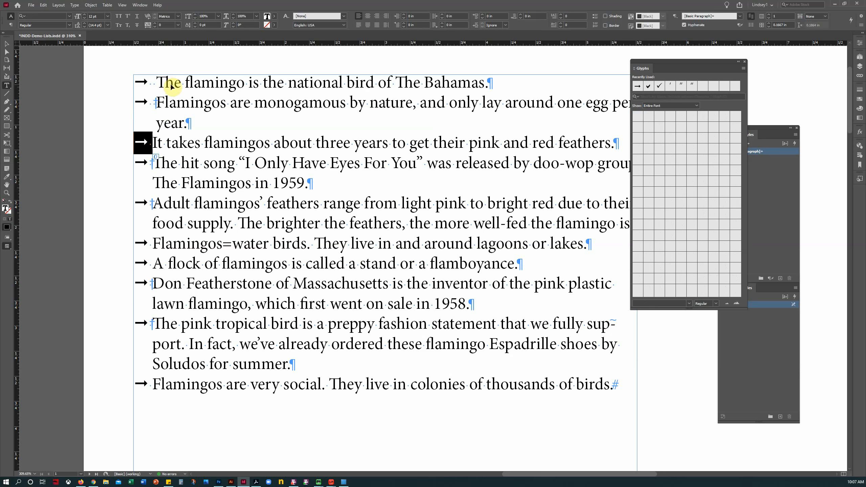
{"action": "key", "text": "Right"}
{"action": "key", "text": "ctrl+backslash"}
{"action": "key", "text": "Down"}
{"action": "key", "text": "shift+Left"}
{"action": "key", "text": "shift+Left"}
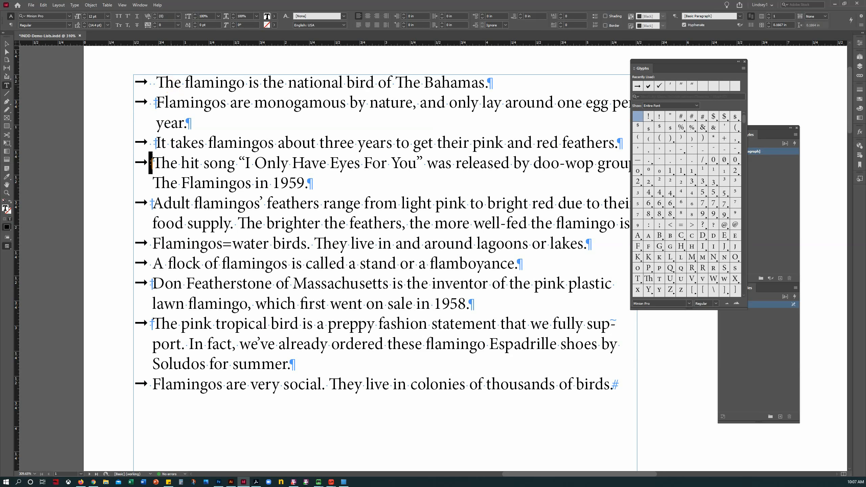
{"action": "key", "text": "Right"}
{"action": "key", "text": "ctrl+backslash"}
{"action": "key", "text": "Down"}
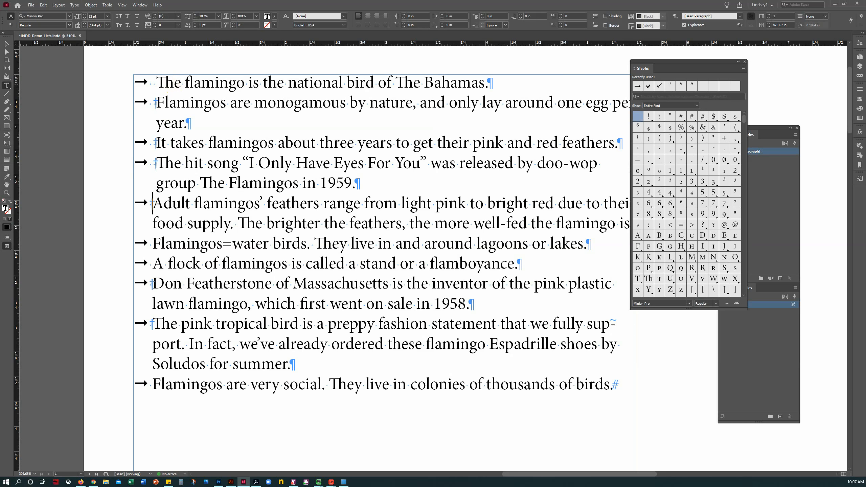
{"action": "key", "text": "shift+Left"}
{"action": "key", "text": "shift+Left"}
{"action": "key", "text": "Right"}
{"action": "key", "text": "ctrl+backslash"}
Step: Apply the same aligned arrow and indent to the A flock, Don Featherstone, pink and final facts
{"action": "key", "text": "Down"}
{"action": "key", "text": "Down"}
{"action": "key", "text": "Down"}
{"action": "key", "text": "shift+Left"}
{"action": "key", "text": "shift+Left"}
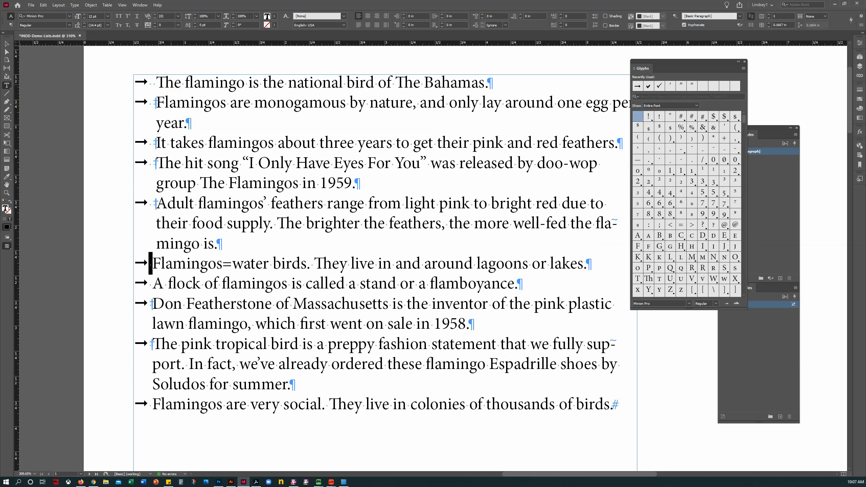
{"action": "key", "text": "Right"}
{"action": "key", "text": "ctrl+backslash"}
{"action": "key", "text": "Down"}
{"action": "key", "text": "Down"}
{"action": "key", "text": "shift+Left"}
{"action": "key", "text": "shift+Left"}
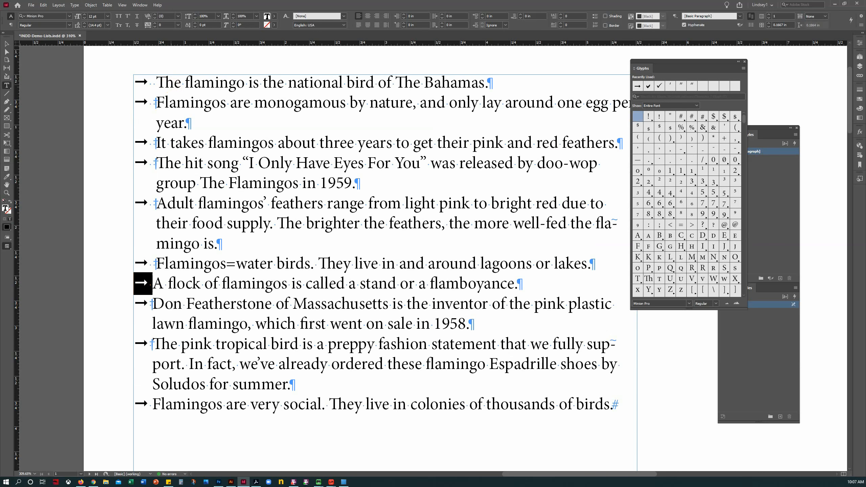
{"action": "key", "text": "Right"}
{"action": "key", "text": "ctrl+backslash"}
{"action": "key", "text": "Down"}
{"action": "key", "text": "Down"}
{"action": "key", "text": "shift+Left"}
{"action": "key", "text": "shift+Left"}
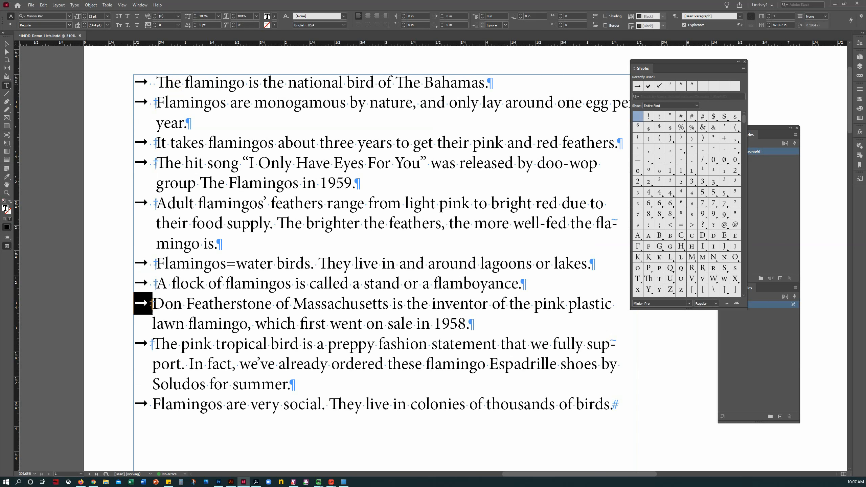
{"action": "key", "text": "Right"}
{"action": "key", "text": "ctrl+backslash"}
{"action": "key", "text": "Down"}
{"action": "key", "text": "Down"}
{"action": "key", "text": "shift+Left"}
{"action": "key", "text": "shift+Left"}
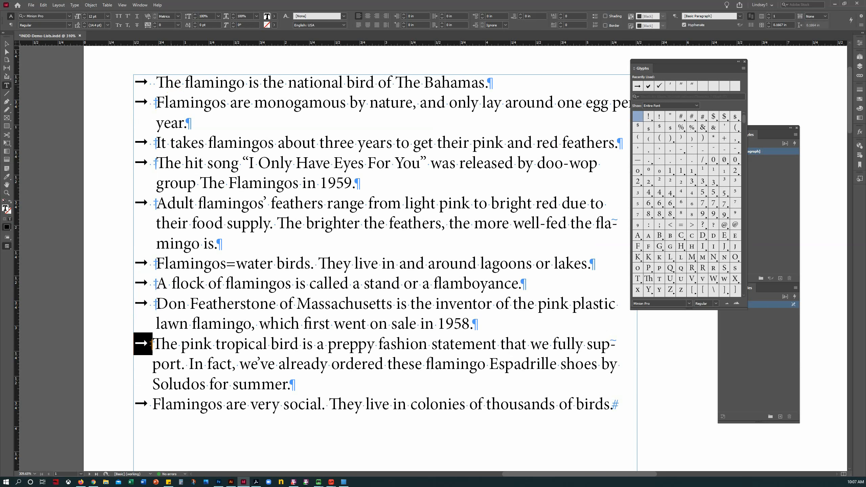
{"action": "key", "text": "Right"}
{"action": "key", "text": "ctrl+backslash"}
{"action": "key", "text": "Down"}
{"action": "key", "text": "Down"}
{"action": "key", "text": "shift+Left"}
{"action": "key", "text": "Right"}
{"action": "key", "text": "ctrl+backslash"}
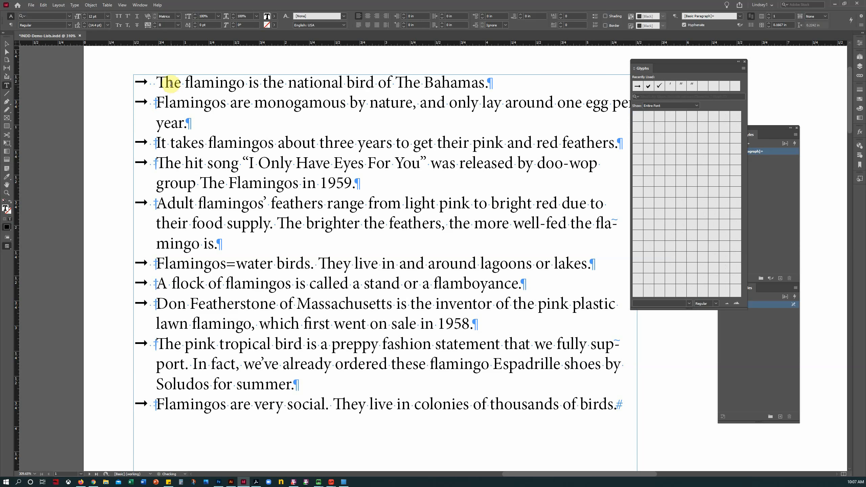
{"action": "left_click_drag", "start_coordinate": [7, 245], "coordinate": [31, 266]}
Step: Switch to Preview screen mode and drag-select the list text from first line to last
{"action": "left_click", "coordinate": [30, 266]}
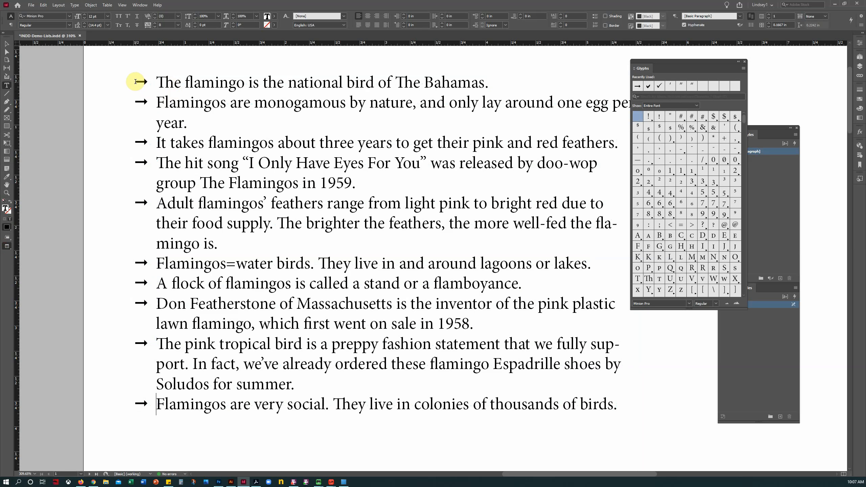
{"action": "left_click_drag", "start_coordinate": [136, 81], "coordinate": [642, 409]}
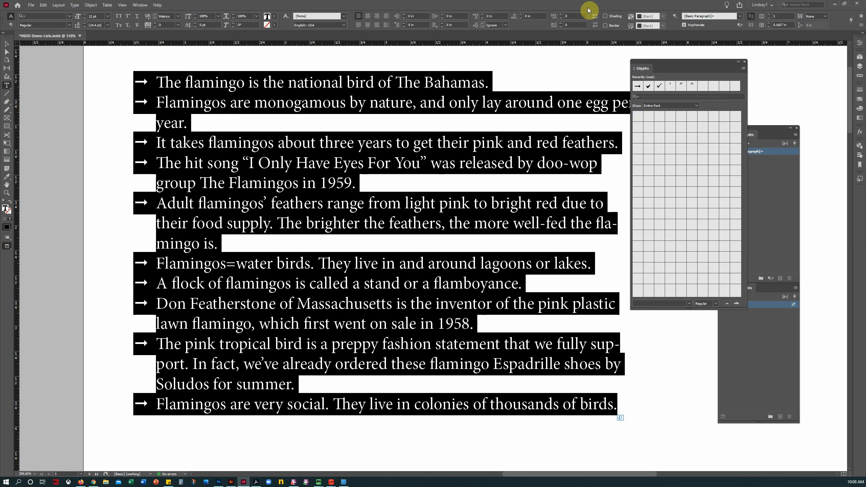
Step: Browse the workspace menu and the panel list without changing anything
{"action": "left_click", "coordinate": [762, 5]}
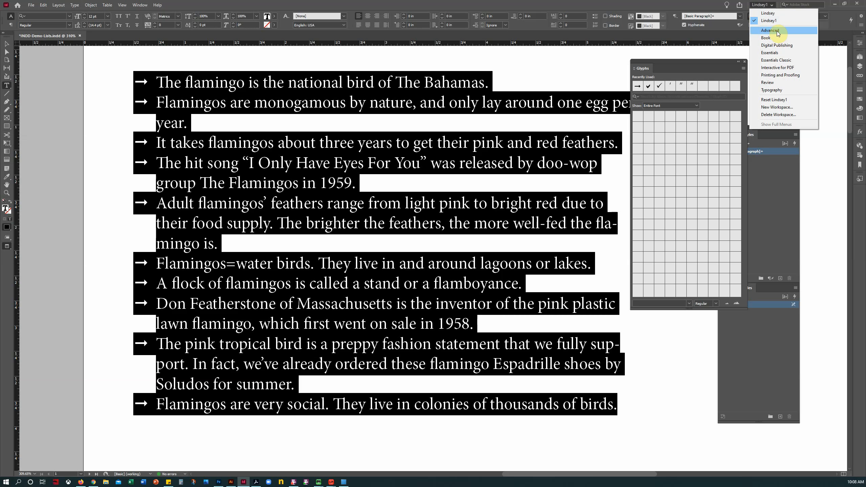
{"action": "left_click", "coordinate": [766, 6]}
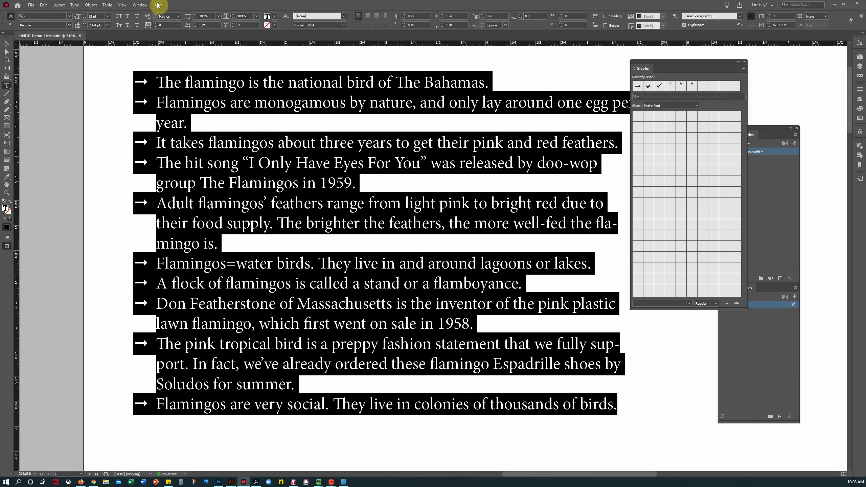
{"action": "left_click", "coordinate": [140, 6]}
{"action": "mouse_move", "coordinate": [163, 195]}
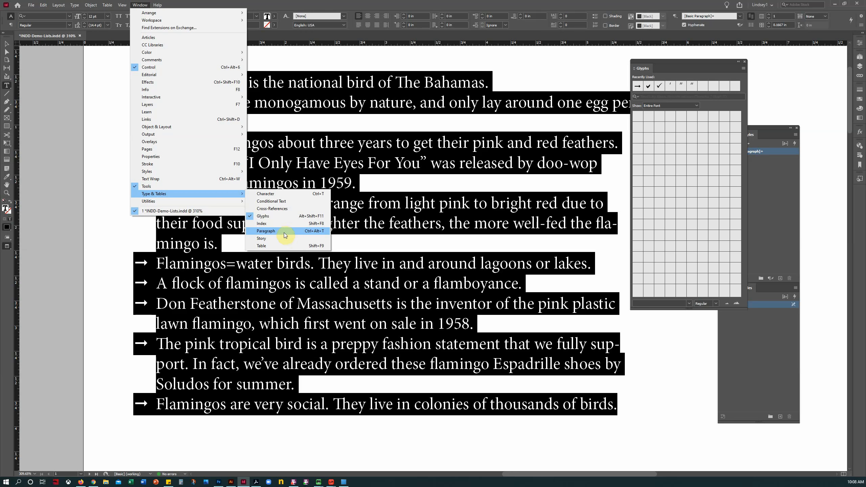
{"action": "left_click", "coordinate": [502, 4]}
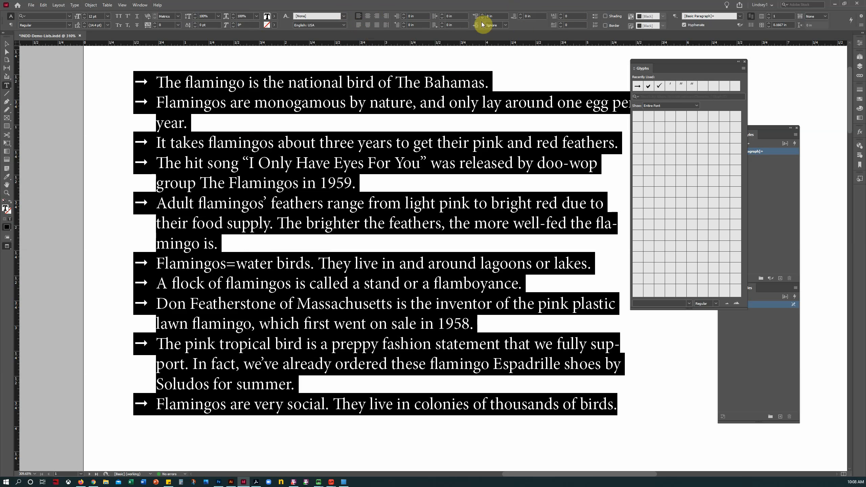
Step: Apply 0.0625 in, then 0.125 in, Space After to all the arrow-list paragraphs
{"action": "left_click", "coordinate": [521, 14]}
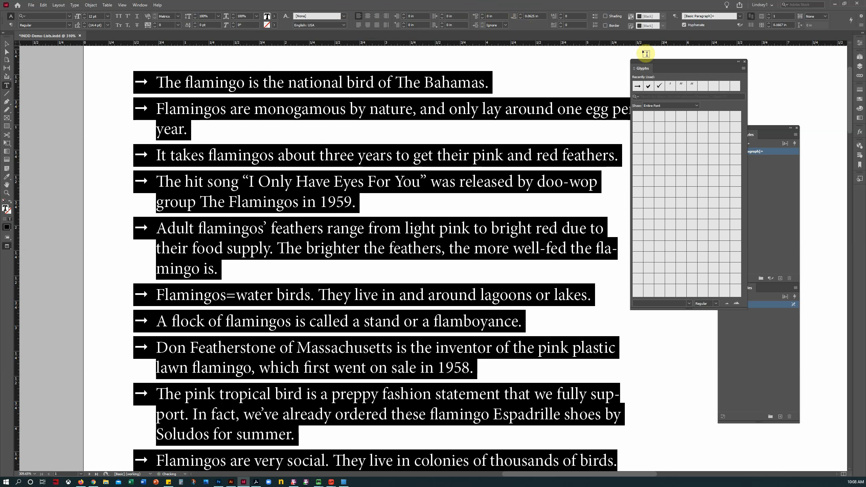
{"action": "left_click_drag", "start_coordinate": [640, 67], "coordinate": [857, 144]}
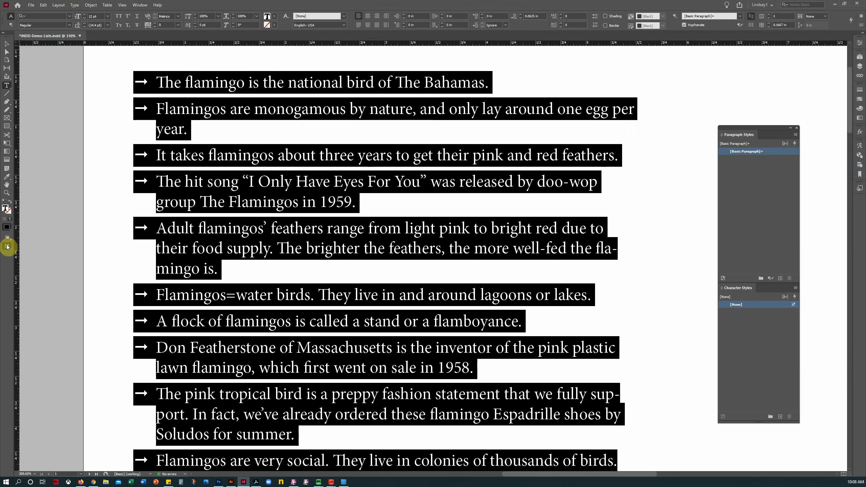
{"action": "left_click_drag", "start_coordinate": [7, 244], "coordinate": [29, 252]}
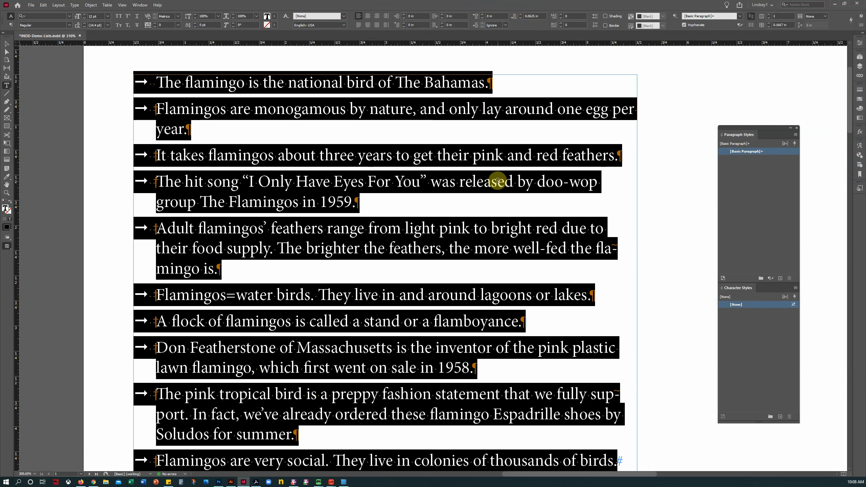
{"action": "left_click", "coordinate": [188, 131]}
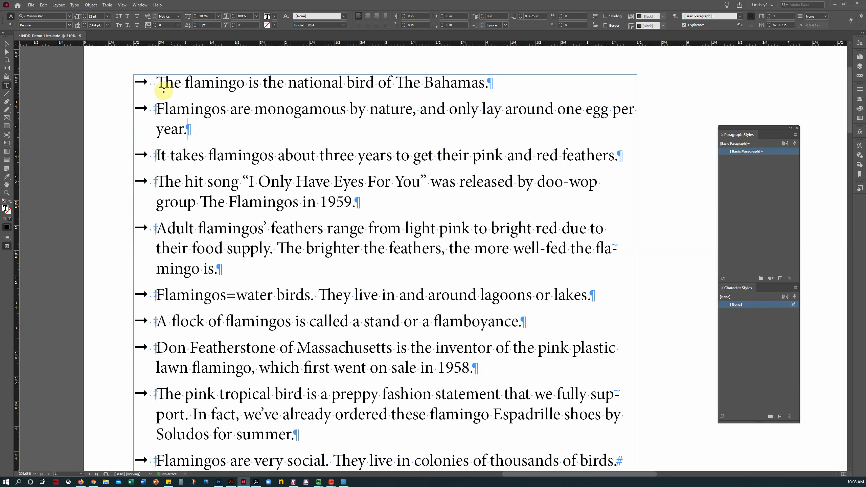
{"action": "left_click_drag", "start_coordinate": [135, 81], "coordinate": [651, 385]}
{"action": "scroll", "coordinate": [650, 385], "scroll_direction": "up", "scroll_amount": 5}
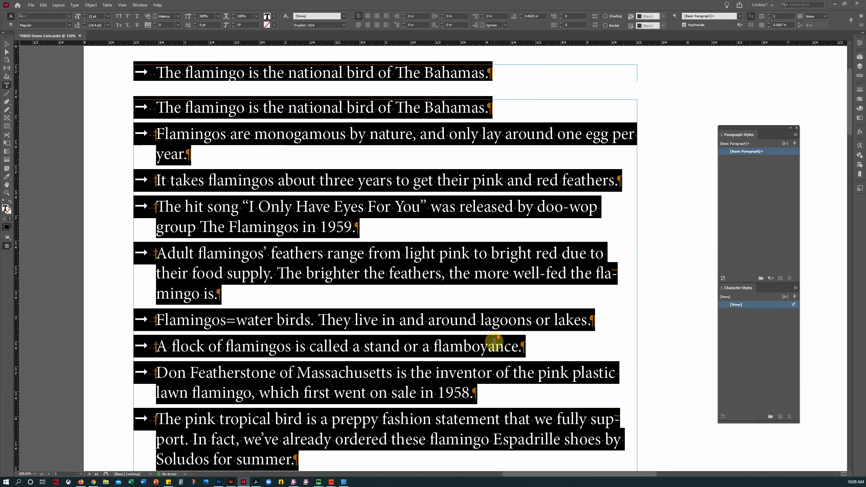
{"action": "left_click", "coordinate": [519, 15]}
{"action": "left_click", "coordinate": [333, 193]}
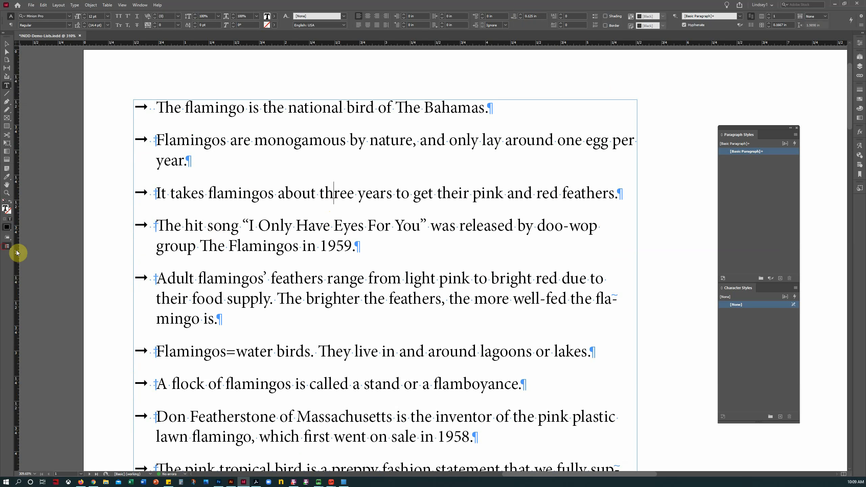
Step: Fit the page in Preview and drag the arrow-list frame's bottom edge up below the last fact
{"action": "left_click", "coordinate": [7, 246]}
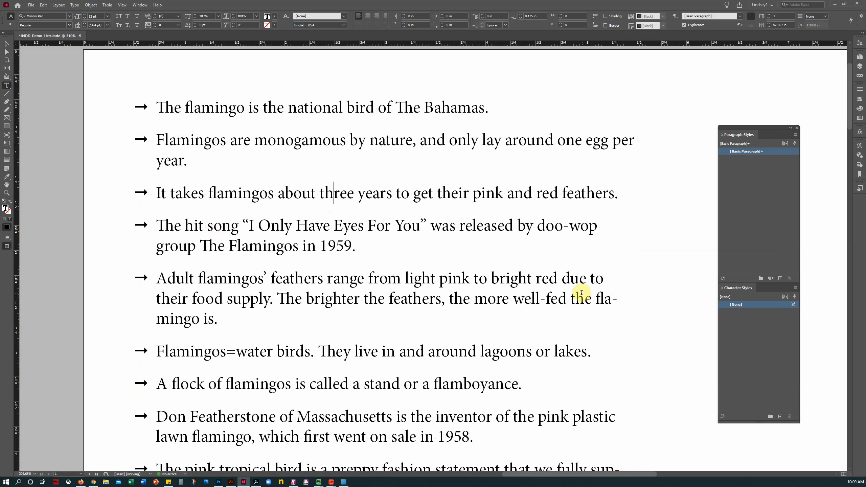
{"action": "key", "text": "ctrl+0"}
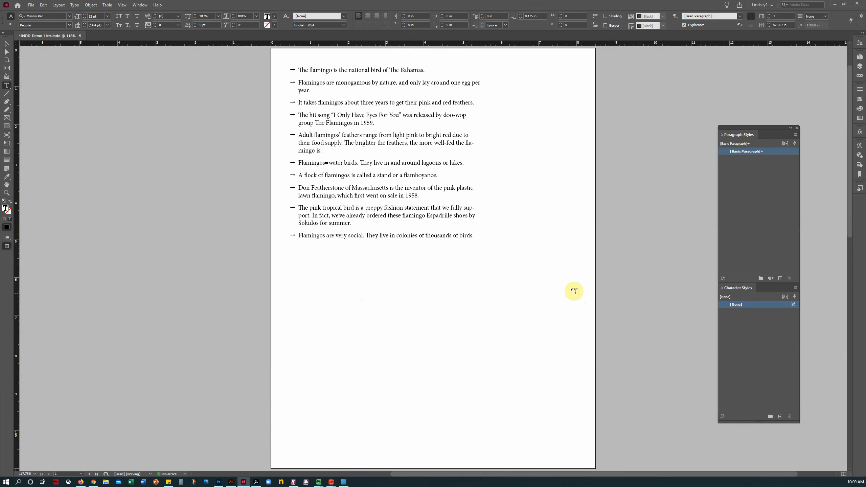
{"action": "scroll", "coordinate": [351, 239], "scroll_direction": "up", "scroll_amount": 1}
{"action": "left_click", "coordinate": [7, 43]}
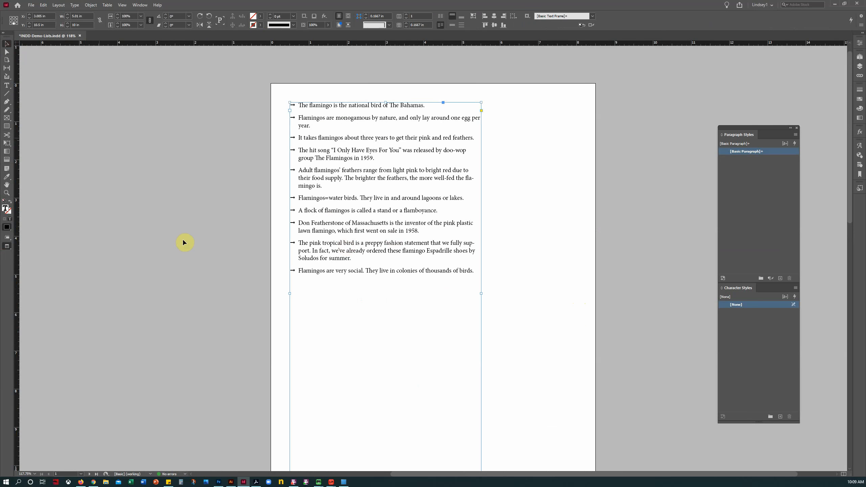
{"action": "left_click", "coordinate": [172, 244]}
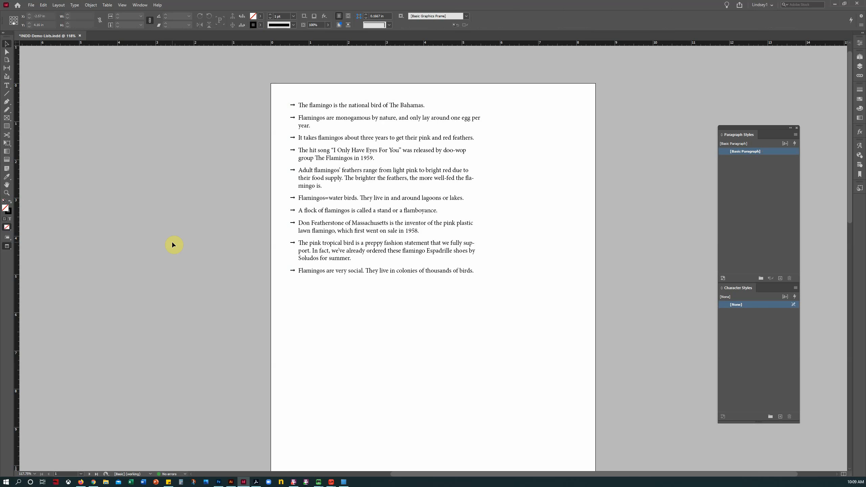
{"action": "left_click", "coordinate": [392, 229]}
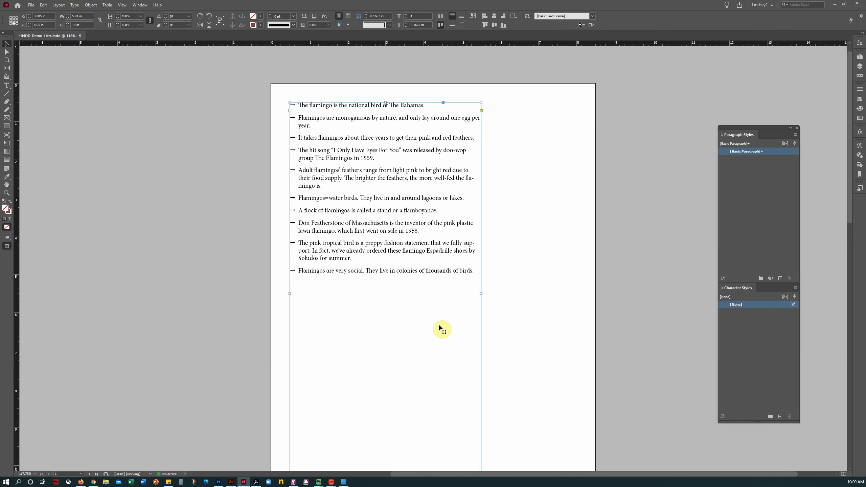
{"action": "scroll", "coordinate": [439, 328], "scroll_direction": "down", "scroll_amount": 2}
{"action": "left_click_drag", "start_coordinate": [386, 413], "coordinate": [379, 227]}
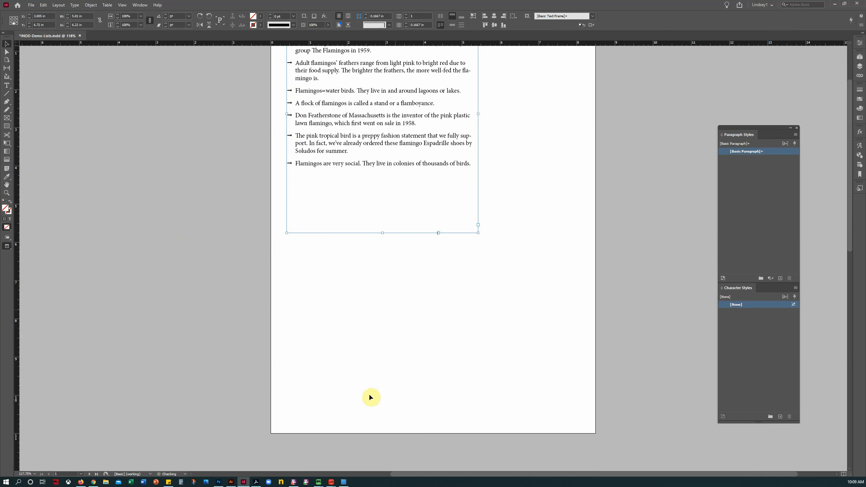
{"action": "key", "text": "ctrl+z"}
{"action": "left_click_drag", "start_coordinate": [384, 270], "coordinate": [382, 212]}
Step: Return to Normal screen mode and click into the list text with the Type tool
{"action": "left_click", "coordinate": [379, 284]}
{"action": "scroll", "coordinate": [378, 284], "scroll_direction": "up", "scroll_amount": 2}
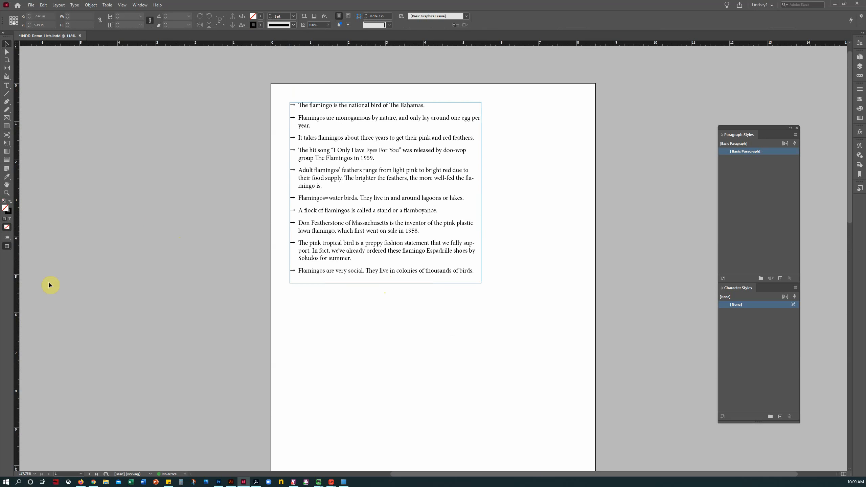
{"action": "left_click", "coordinate": [8, 246]}
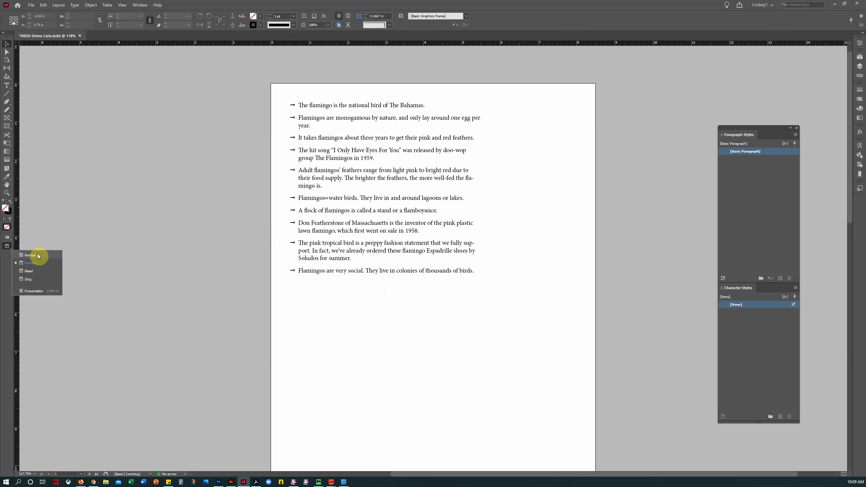
{"action": "left_click", "coordinate": [38, 255]}
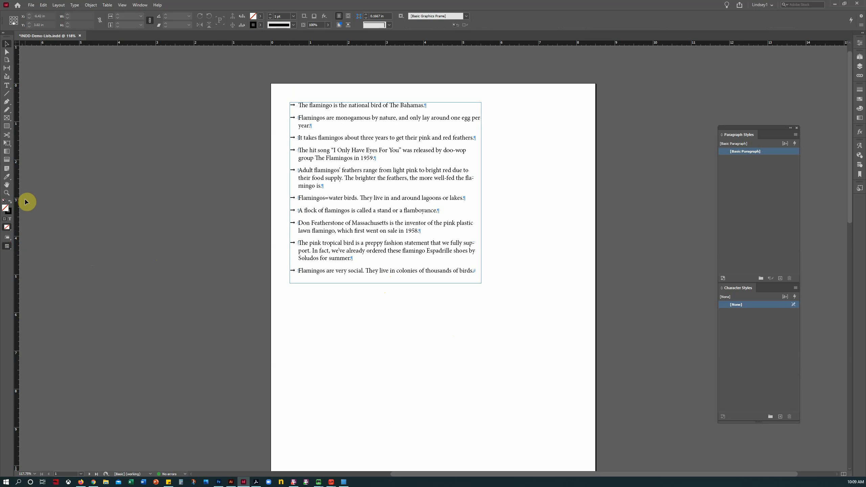
{"action": "left_click", "coordinate": [7, 85]}
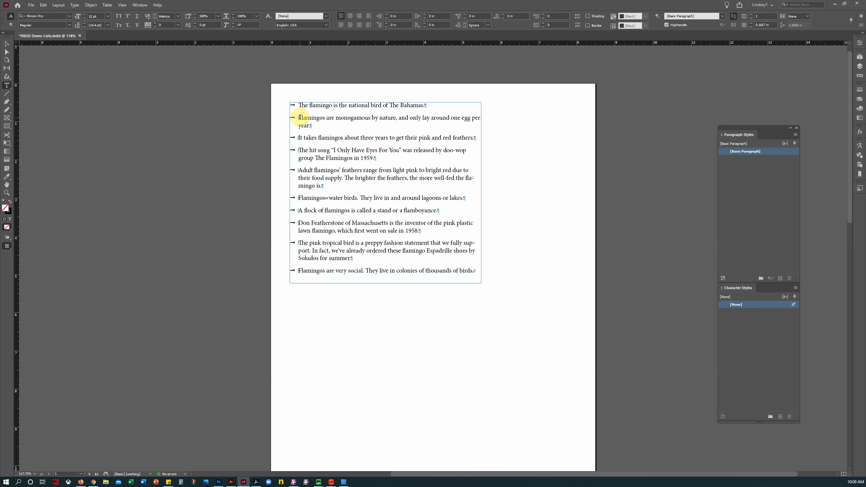
{"action": "left_click", "coordinate": [300, 118]}
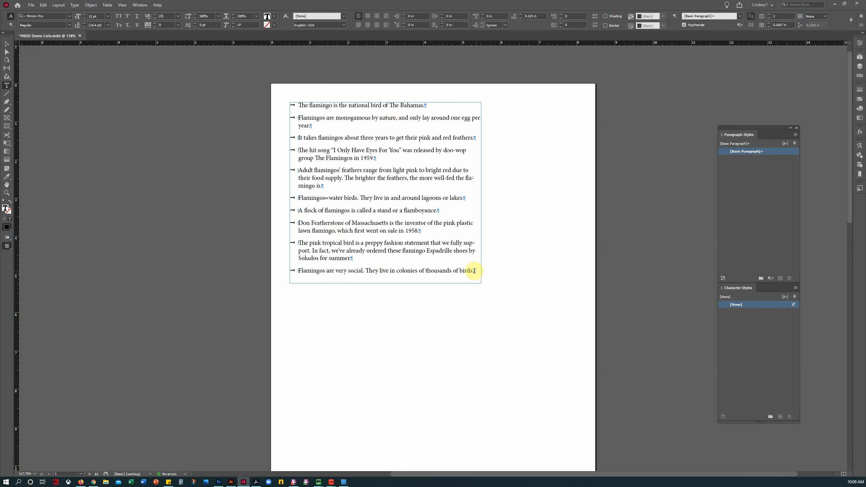
{"action": "left_click_drag", "start_coordinate": [474, 271], "coordinate": [310, 271]}
{"action": "left_click", "coordinate": [7, 44]}
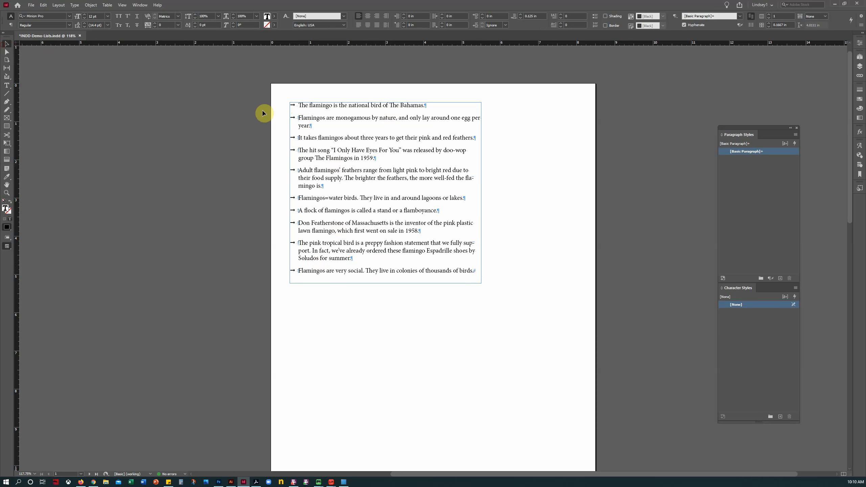
Step: Drag a duplicate of the flamingo list frame below the original
{"action": "scroll", "coordinate": [386, 176], "scroll_direction": "down", "scroll_amount": 5}
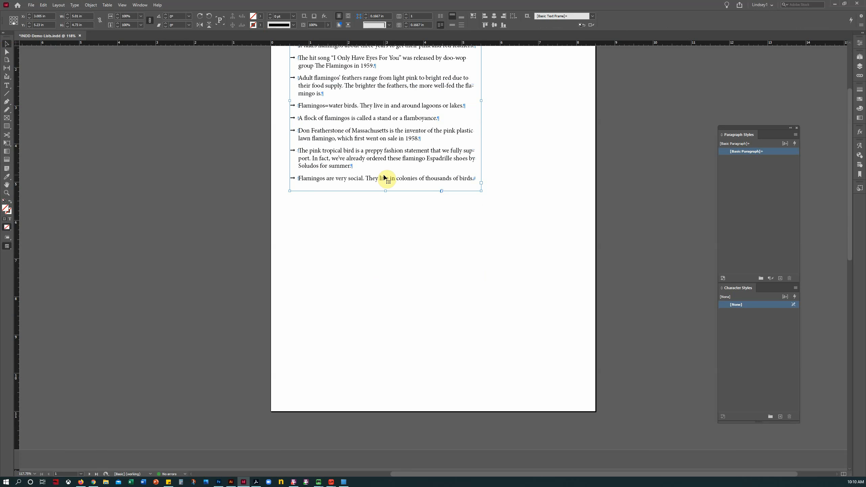
{"action": "scroll", "coordinate": [385, 177], "scroll_direction": "up", "scroll_amount": 2}
{"action": "left_click_drag", "start_coordinate": [361, 93], "coordinate": [367, 281]}
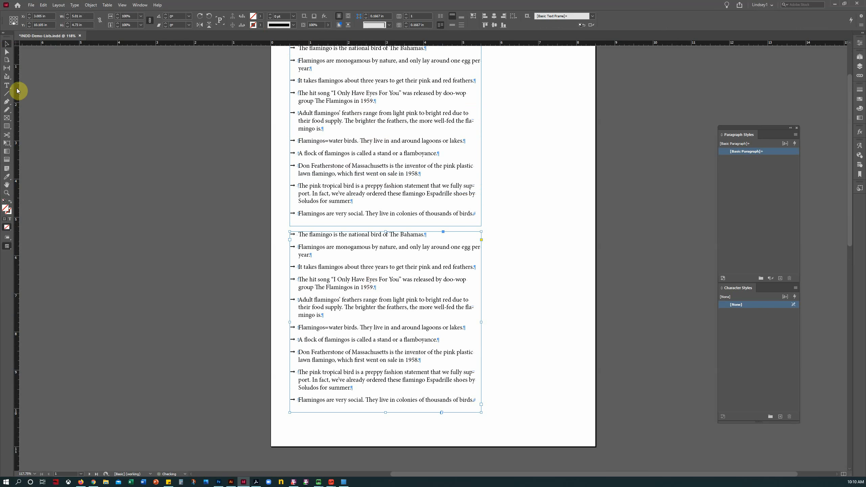
{"action": "left_click", "coordinate": [7, 85]}
Step: Delete the leading arrow from each of the ten copied facts
{"action": "left_click_drag", "start_coordinate": [299, 236], "coordinate": [272, 364]}
{"action": "key", "text": "BackSpace"}
{"action": "left_click", "coordinate": [299, 246]}
{"action": "key", "text": "BackSpace"}
{"action": "left_click", "coordinate": [299, 266]}
{"action": "key", "text": "BackSpace"}
{"action": "key", "text": "BackSpace"}
{"action": "key", "text": "BackSpace"}
{"action": "key", "text": "BackSpace"}
{"action": "key", "text": "BackSpace"}
{"action": "key", "text": "BackSpace"}
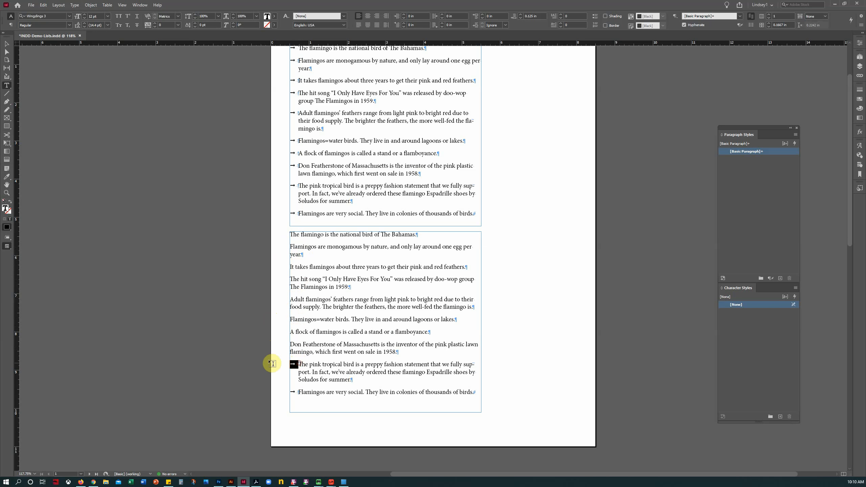
{"action": "key", "text": "BackSpace"}
{"action": "left_click_drag", "start_coordinate": [300, 388], "coordinate": [275, 390]}
{"action": "key", "text": "BackSpace"}
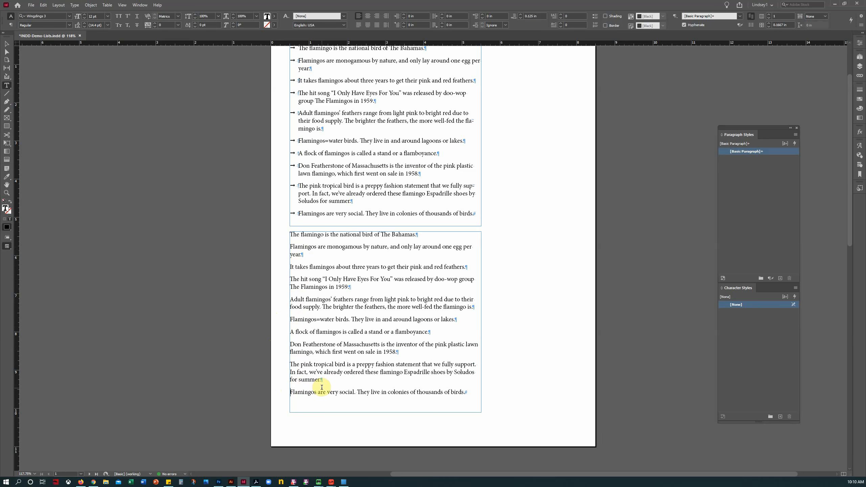
Step: Zoom to 200% on the copied list and set its paragraphs' Space After to 0 in
{"action": "left_click", "coordinate": [6, 193]}
{"action": "left_click", "coordinate": [400, 285]}
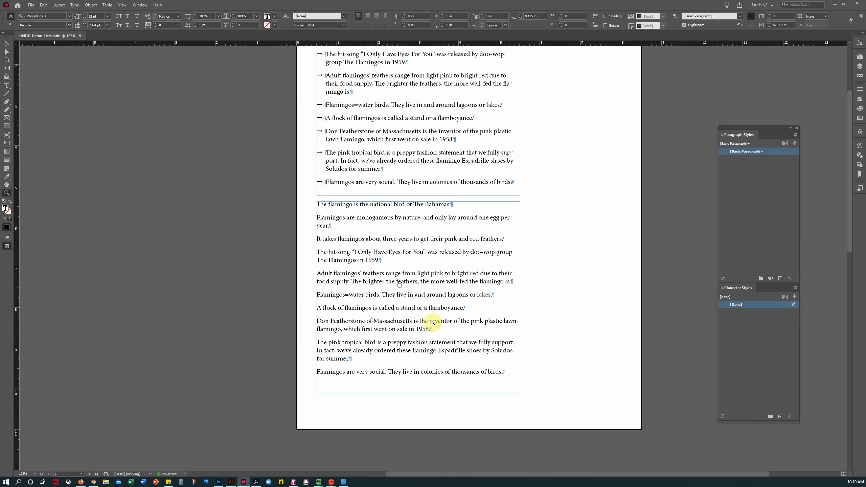
{"action": "left_click", "coordinate": [472, 299]}
{"action": "left_click", "coordinate": [374, 200]}
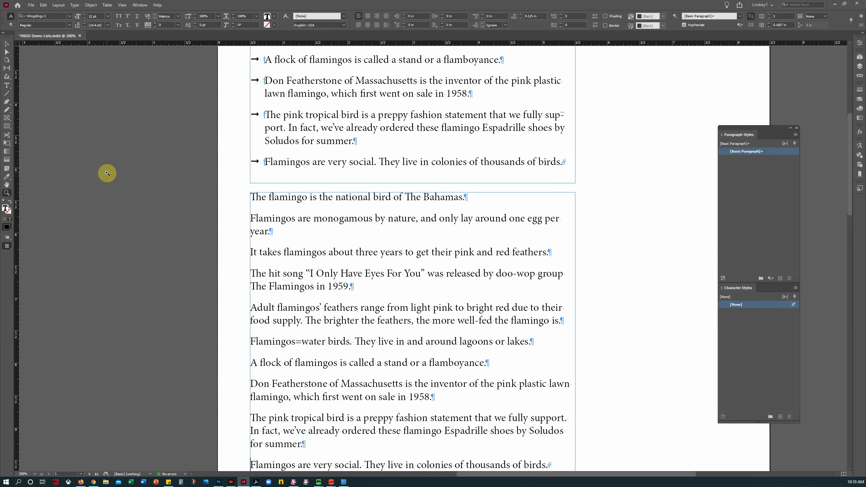
{"action": "left_click", "coordinate": [6, 184]}
{"action": "left_click_drag", "start_coordinate": [356, 226], "coordinate": [272, 156]}
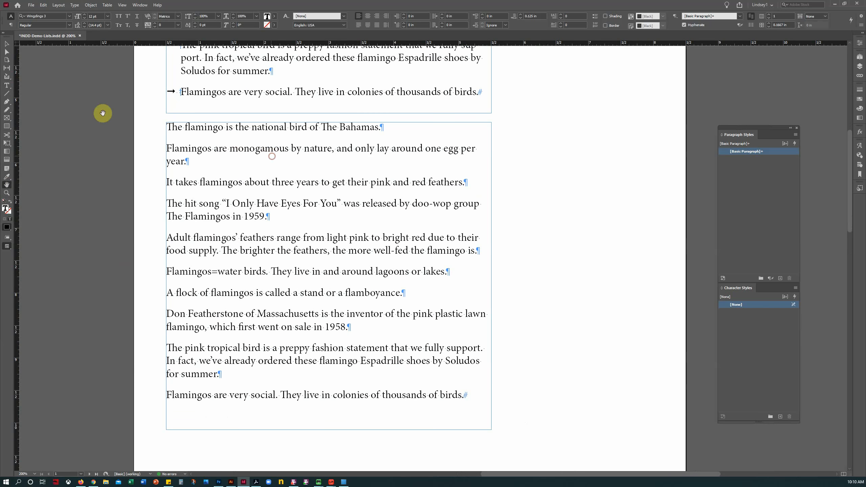
{"action": "left_click", "coordinate": [7, 86]}
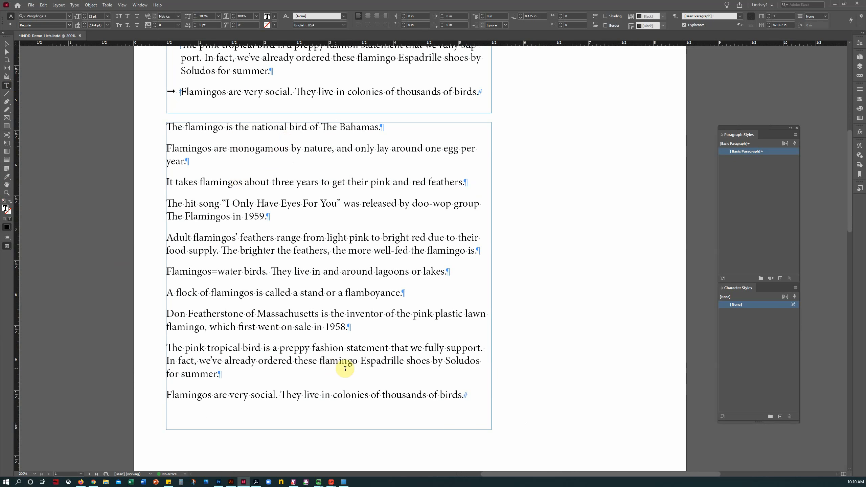
{"action": "left_click_drag", "start_coordinate": [474, 395], "coordinate": [161, 114]}
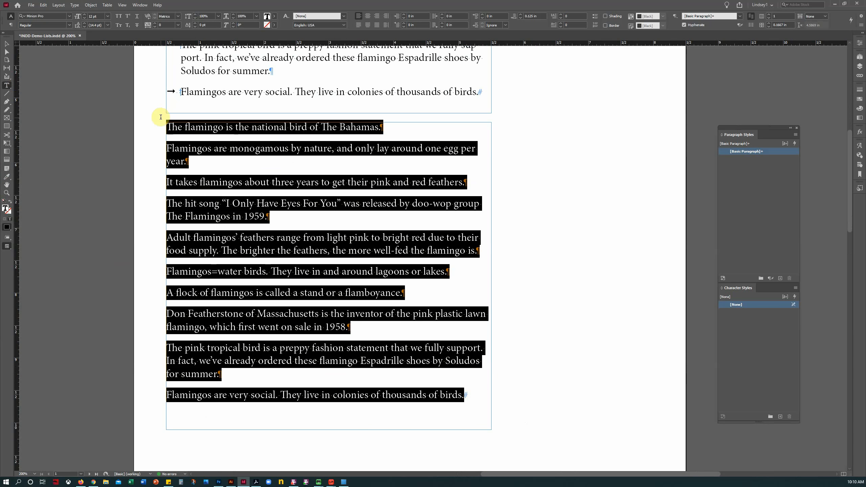
{"action": "type", "text": "0"}
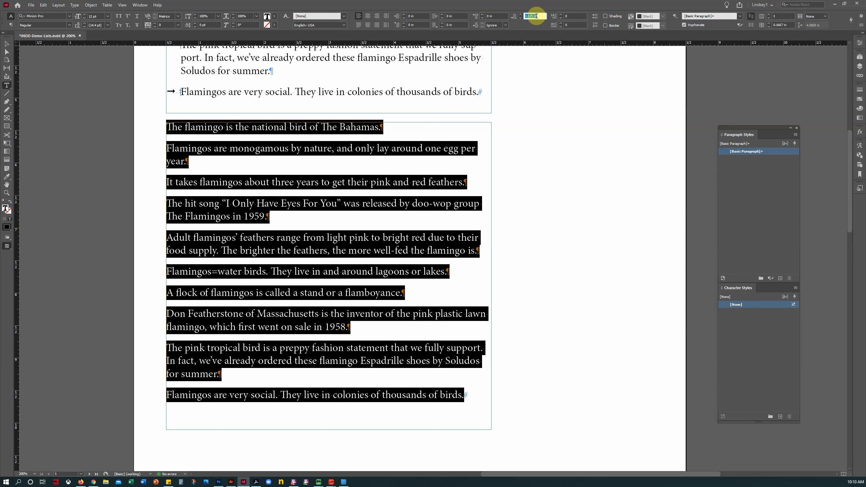
{"action": "key", "text": "Return"}
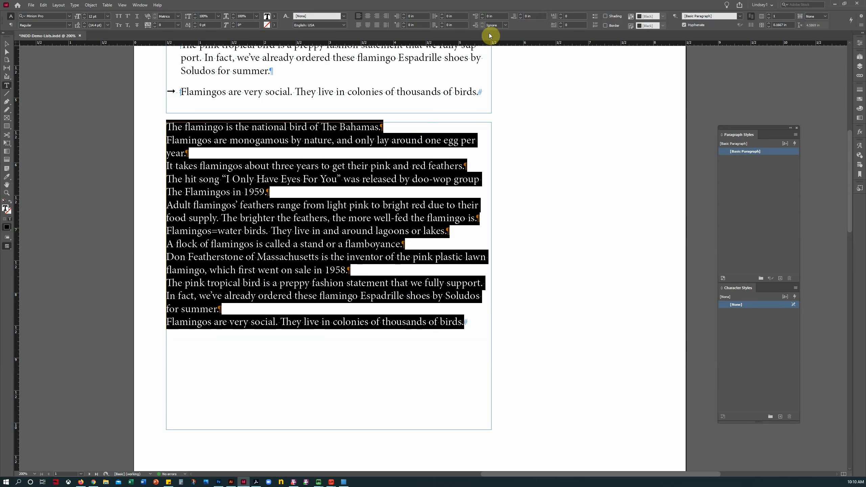
Step: Select all the copied paragraphs and apply Bulleted List
{"action": "left_click", "coordinate": [317, 166]}
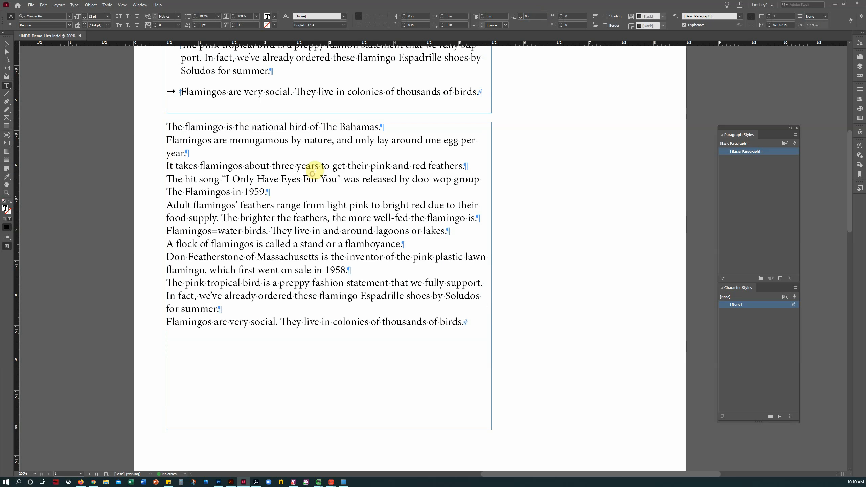
{"action": "left_click", "coordinate": [167, 127]}
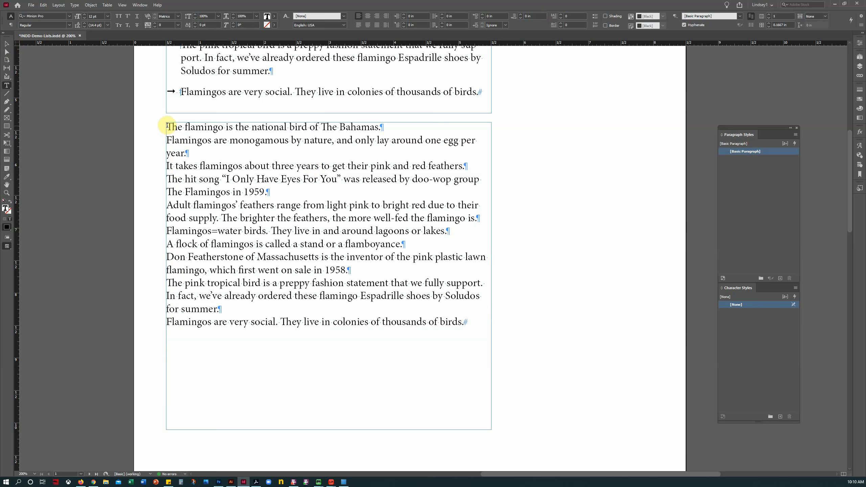
{"action": "left_click_drag", "start_coordinate": [167, 126], "coordinate": [500, 331]}
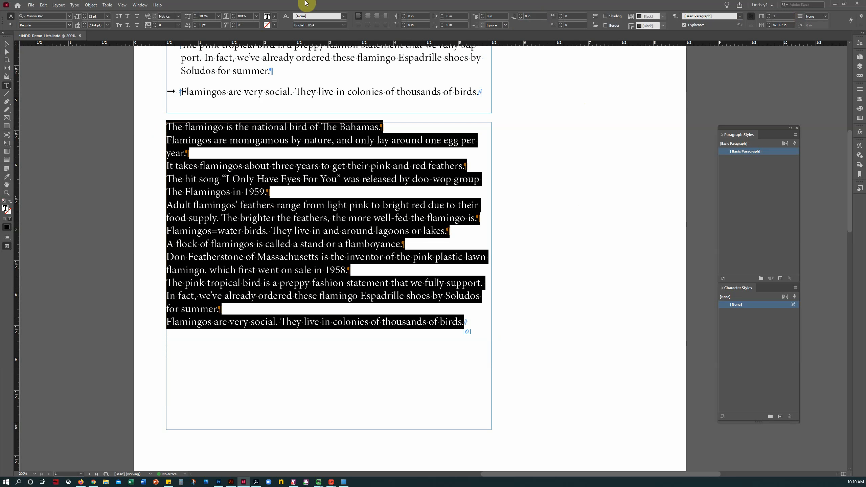
{"action": "left_click", "coordinate": [594, 17]}
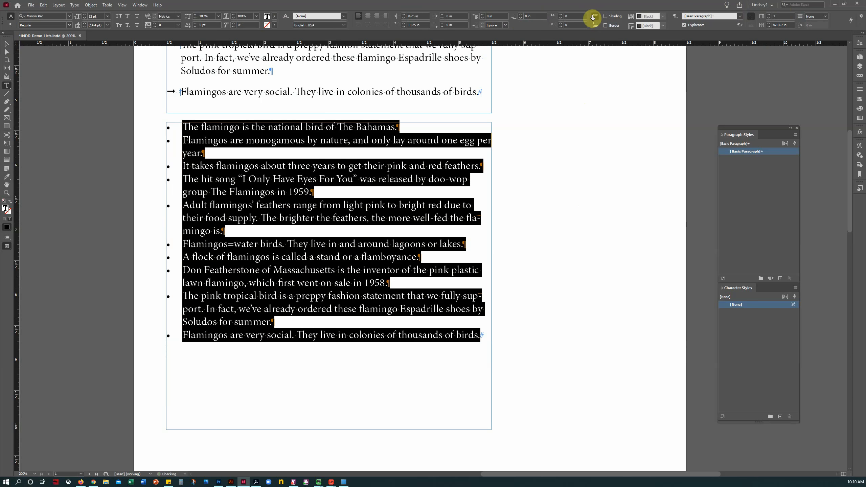
Step: Preview the page briefly, return to Normal mode showing frame edges and hidden characters, and select the lower list
{"action": "left_click", "coordinate": [323, 179]}
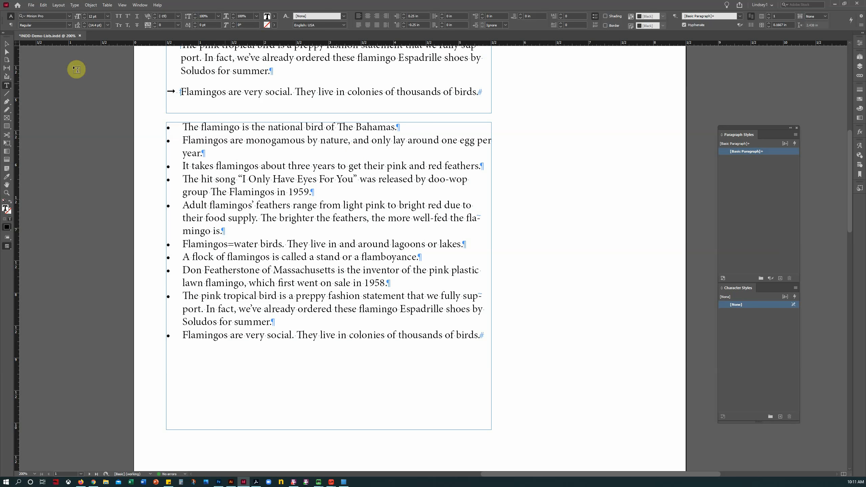
{"action": "left_click", "coordinate": [6, 246]}
{"action": "left_click", "coordinate": [23, 262]}
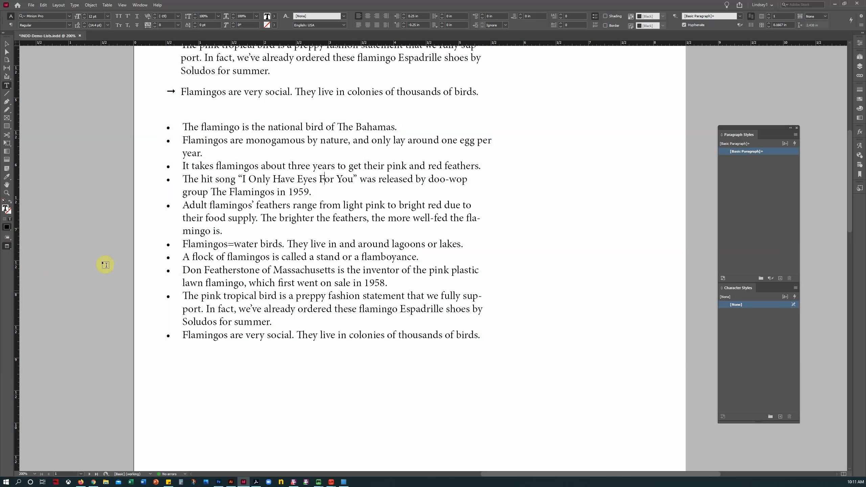
{"action": "left_click", "coordinate": [10, 246]}
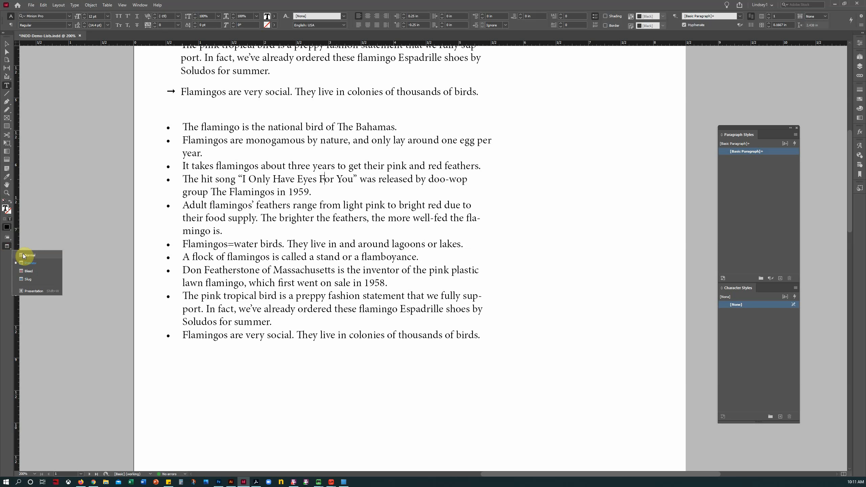
{"action": "left_click", "coordinate": [28, 256]}
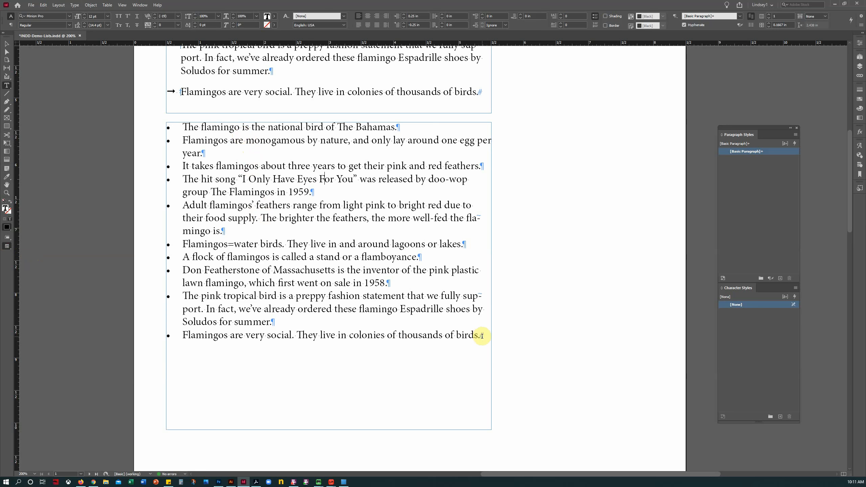
{"action": "left_click_drag", "start_coordinate": [480, 335], "coordinate": [127, 133]}
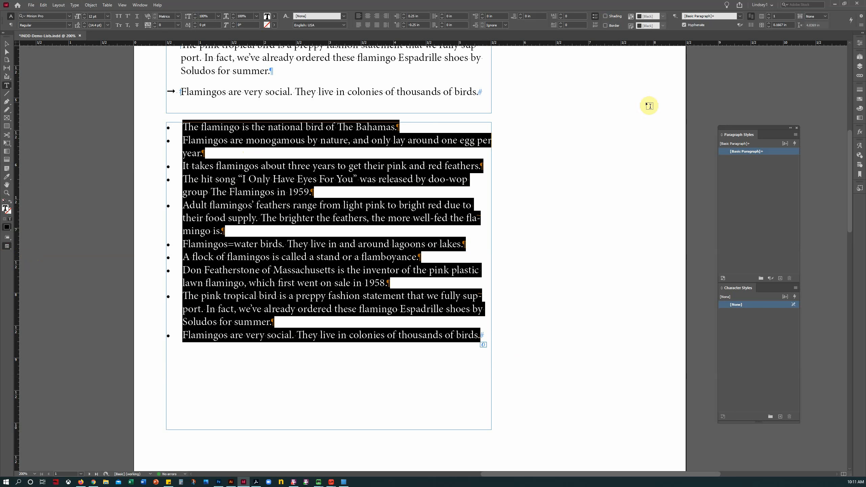
Step: Turn off the lower list's automatic bullets and type a bullet before the Bahamas fact
{"action": "left_click", "coordinate": [595, 16]}
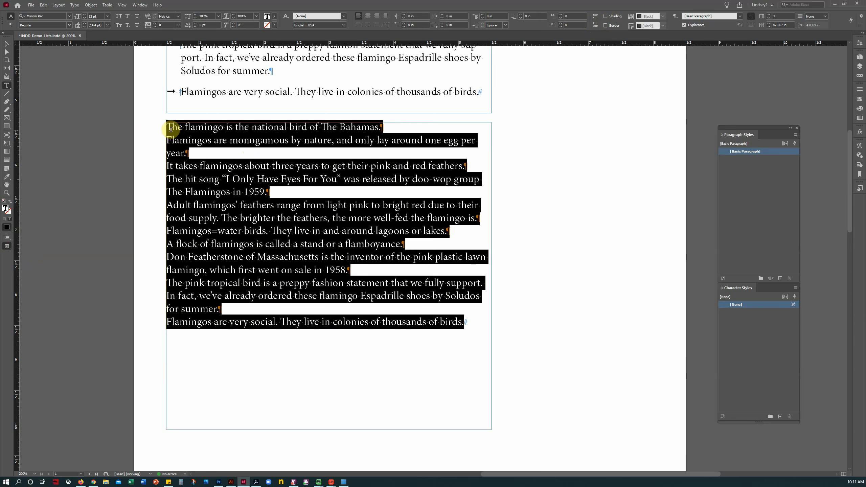
{"action": "left_click", "coordinate": [210, 190]}
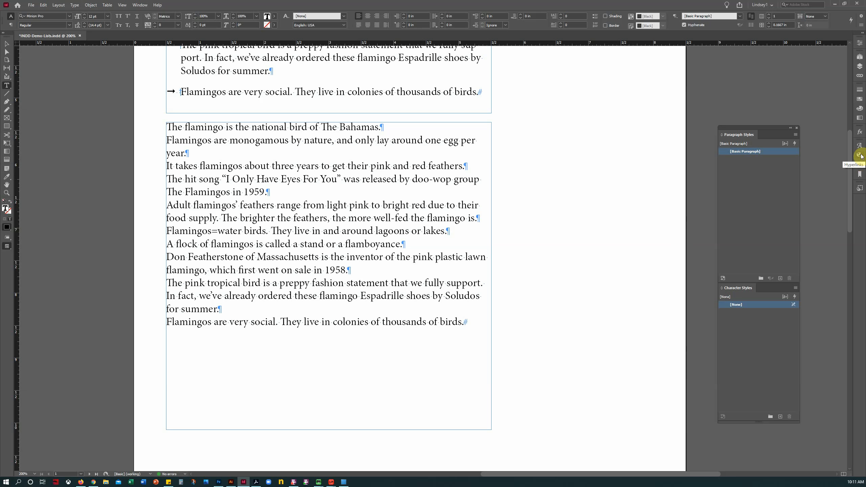
{"action": "type", "text": "•"}
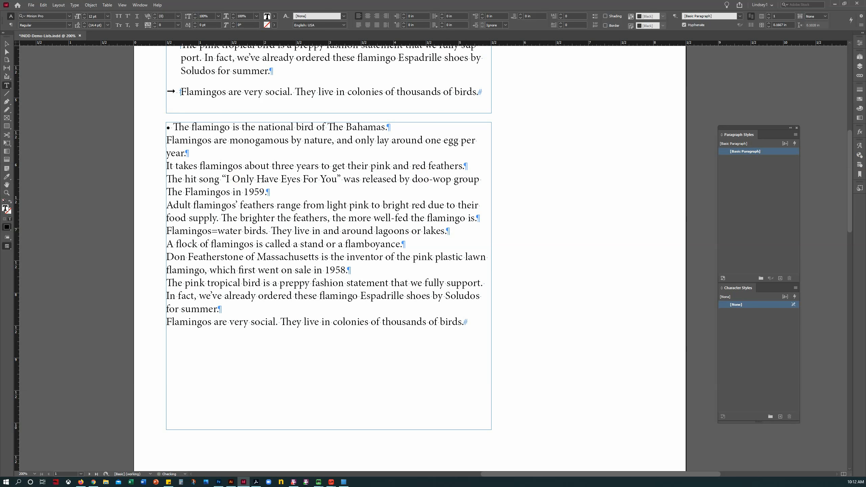
Step: Replace the space after the first fact's typed bullet with a tab
{"action": "left_click", "coordinate": [293, 481]}
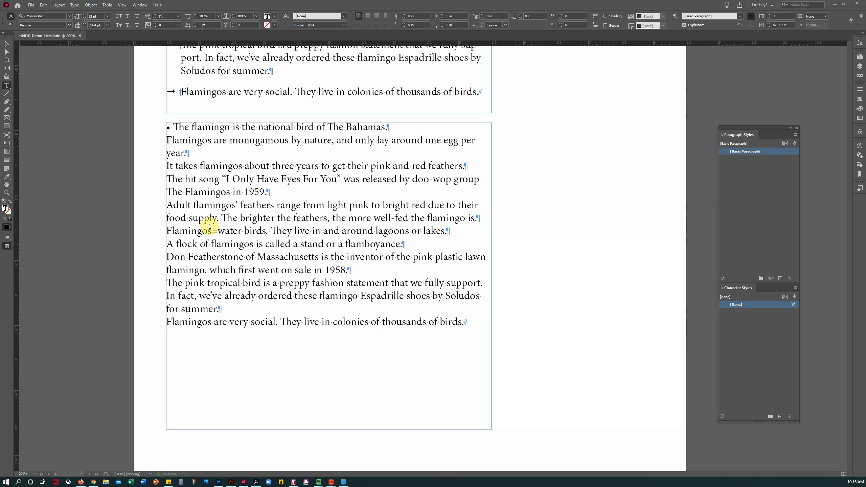
{"action": "left_click", "coordinate": [174, 126]}
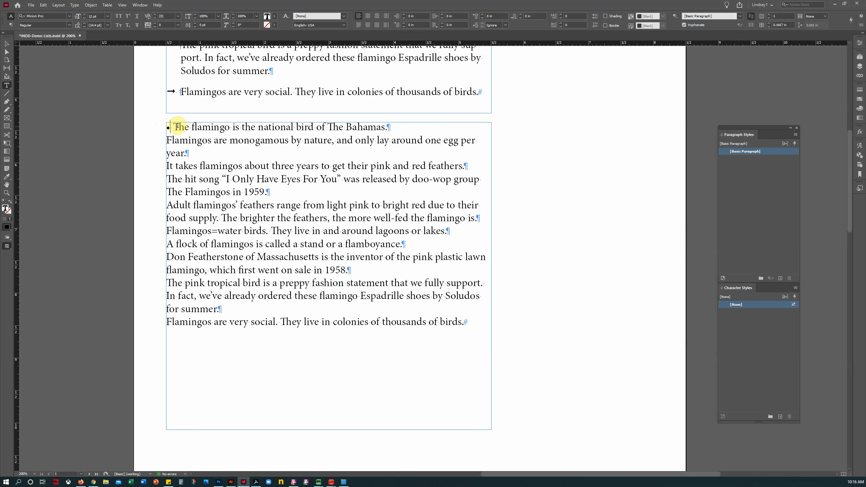
{"action": "left_click_drag", "start_coordinate": [170, 126], "coordinate": [166, 126]}
{"action": "key", "text": "Right"}
{"action": "key", "text": "Right"}
{"action": "left_click_drag", "start_coordinate": [7, 245], "coordinate": [27, 254]}
{"action": "left_click", "coordinate": [175, 126]}
{"action": "key", "text": "BackSpace"}
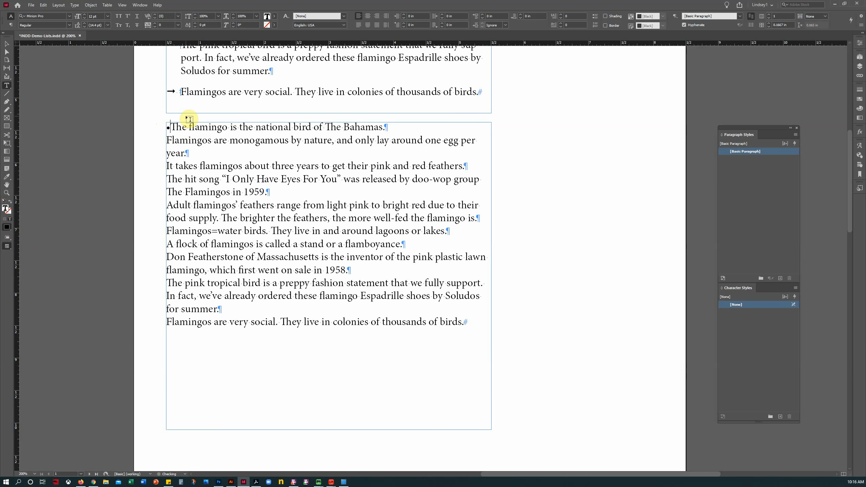
{"action": "key", "text": "Tab"}
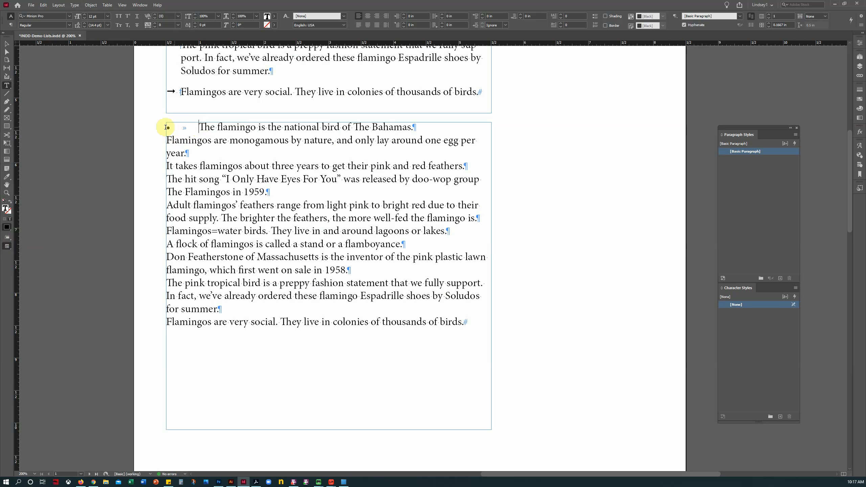
Step: Paste the bullet and tab before the second through fifth facts, ending at 'Adult flamingos'
{"action": "left_click_drag", "start_coordinate": [167, 127], "coordinate": [196, 130]}
{"action": "key", "text": "ctrl+c"}
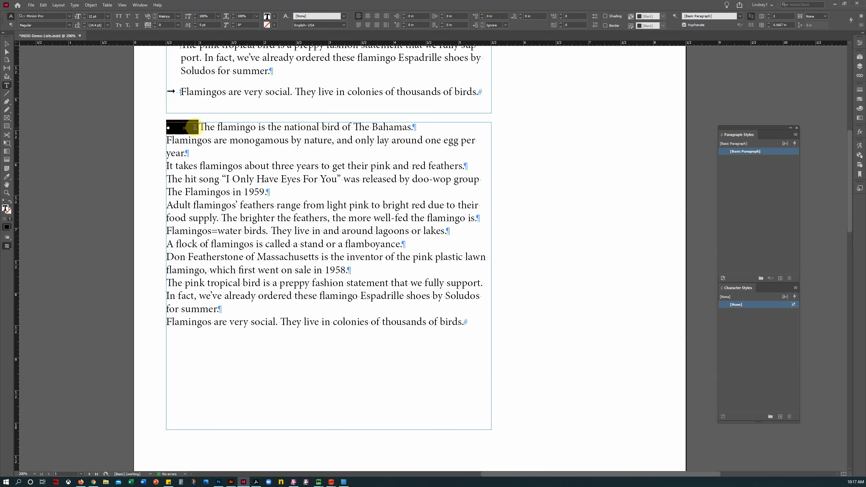
{"action": "left_click", "coordinate": [165, 139]}
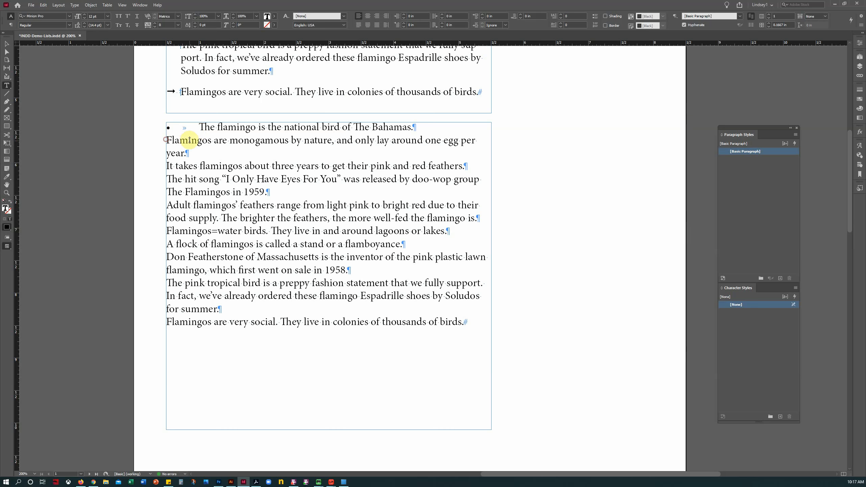
{"action": "key", "text": "ctrl+v"}
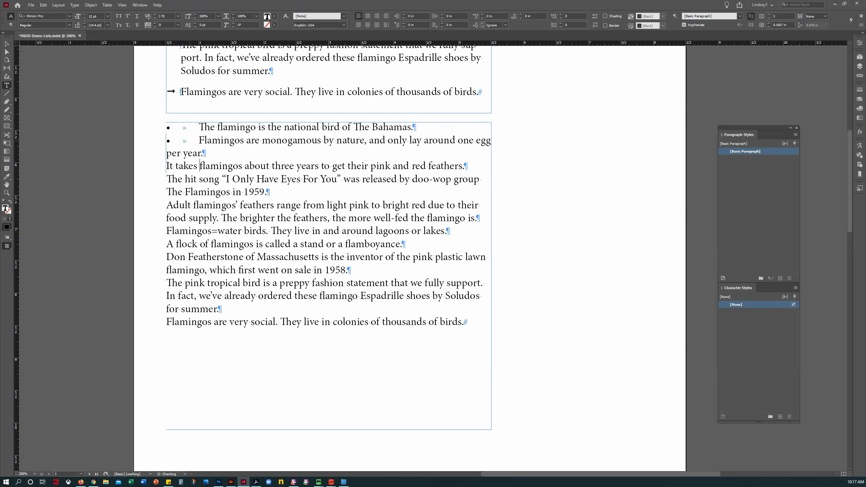
{"action": "key", "text": "ctrl+v"}
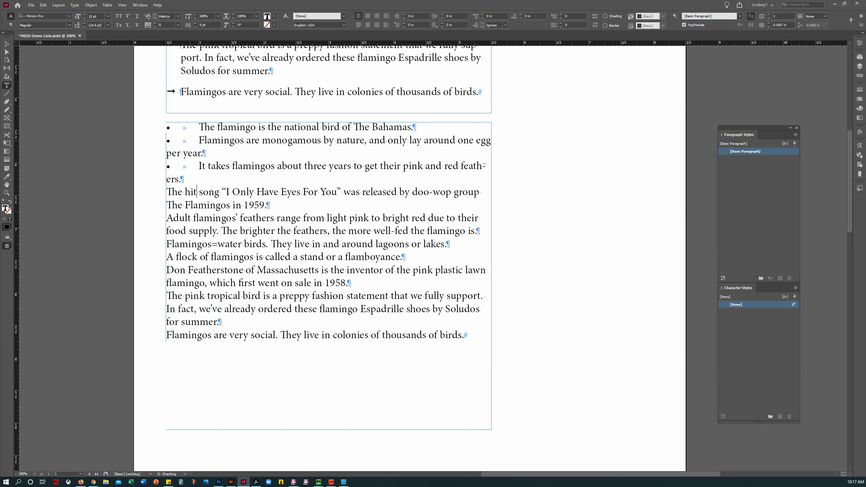
{"action": "key", "text": "ctrl+Left"}
{"action": "key", "text": "ctrl+v"}
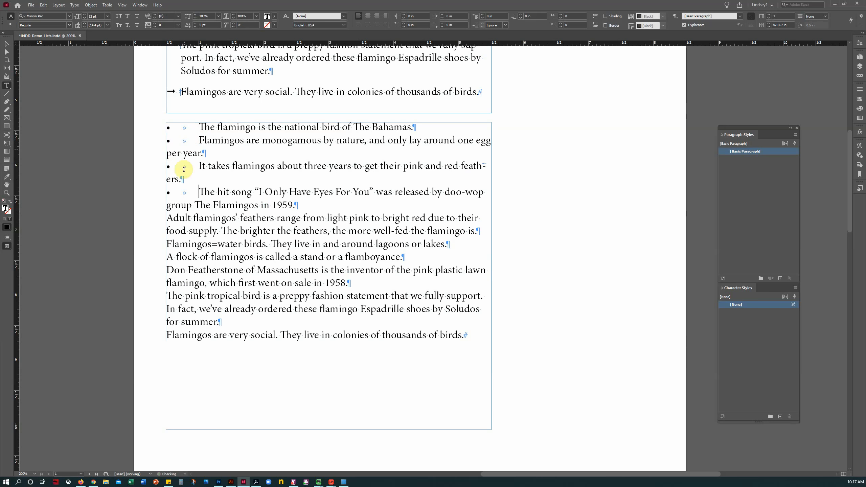
{"action": "left_click", "coordinate": [170, 220]}
{"action": "left_click", "coordinate": [166, 220]}
{"action": "key", "text": "ctrl+v"}
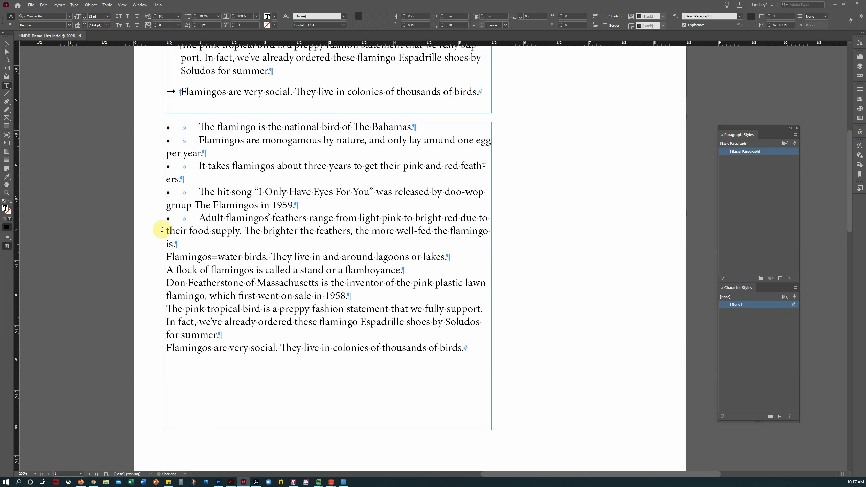
Step: Paste the bullet and tab before the remaining facts through 'Flamingos are very social', then preview
{"action": "left_click", "coordinate": [166, 257]}
{"action": "key", "text": "ctrl+v"}
{"action": "left_click", "coordinate": [166, 269]}
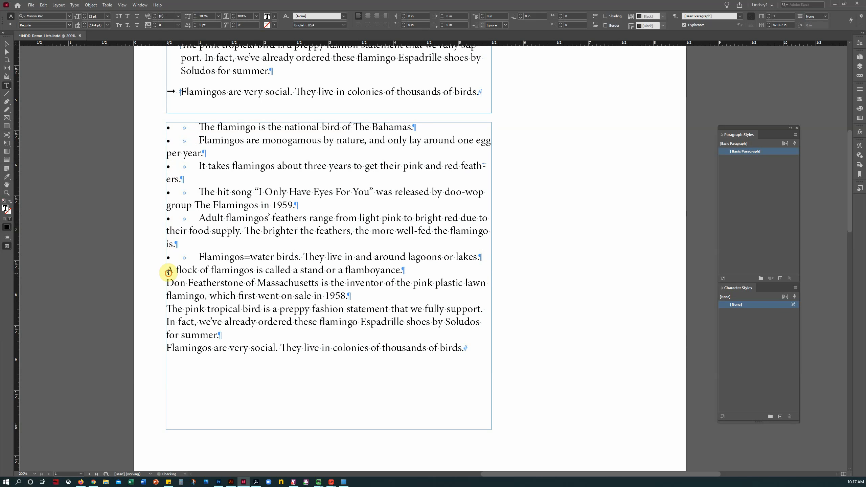
{"action": "key", "text": "ctrl+v"}
{"action": "left_click", "coordinate": [166, 283]}
{"action": "key", "text": "ctrl+v"}
{"action": "left_click", "coordinate": [166, 309]}
{"action": "key", "text": "ctrl+v"}
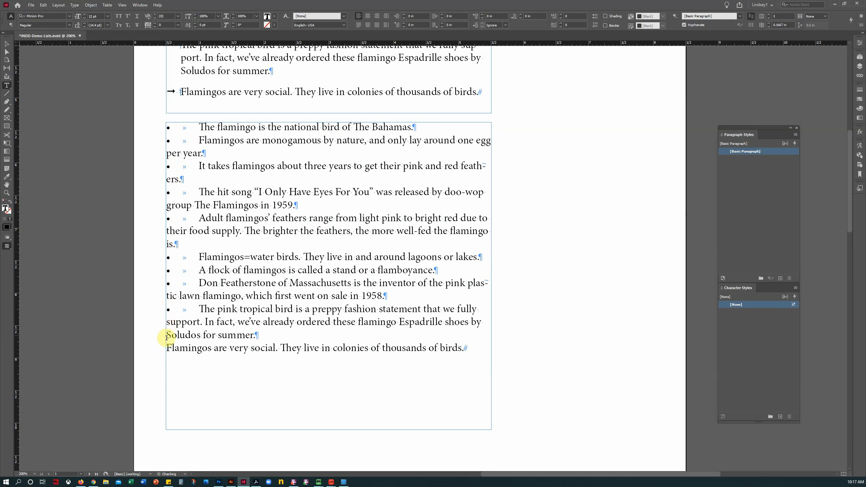
{"action": "left_click", "coordinate": [167, 349]}
{"action": "key", "text": "ctrl+v"}
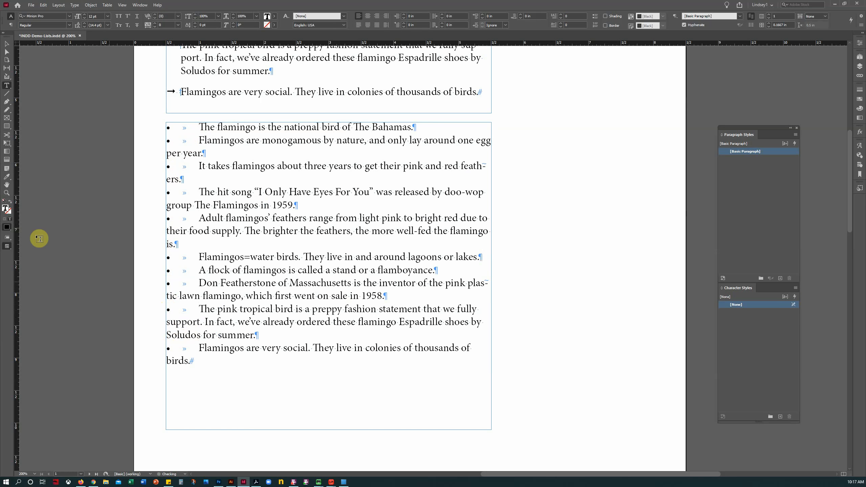
{"action": "left_click", "coordinate": [11, 250]}
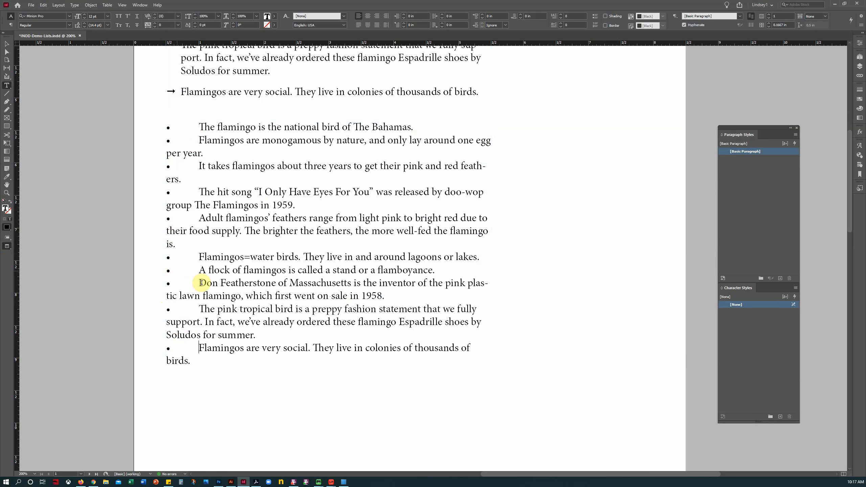
Step: Compare the typed-bullet list with the arrow list, return to Normal mode, and select its paragraphs
{"action": "left_click", "coordinate": [201, 356]}
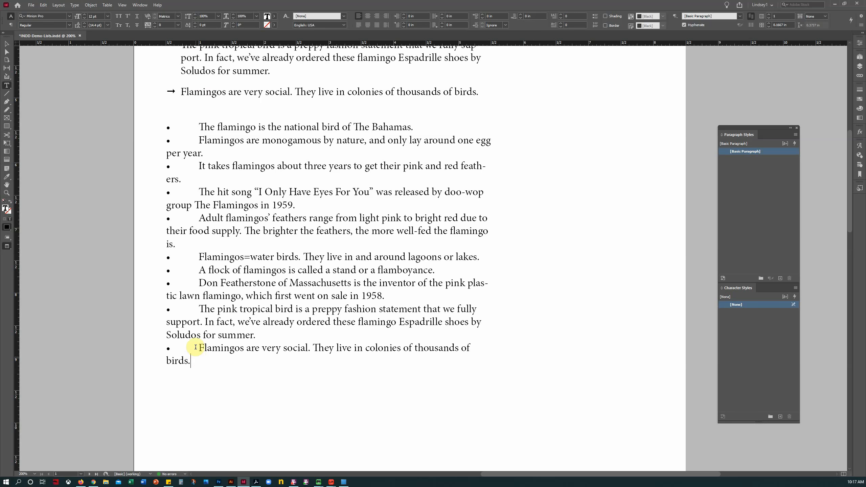
{"action": "scroll", "coordinate": [269, 257], "scroll_direction": "up", "scroll_amount": 1}
{"action": "scroll", "coordinate": [269, 258], "scroll_direction": "up", "scroll_amount": 8}
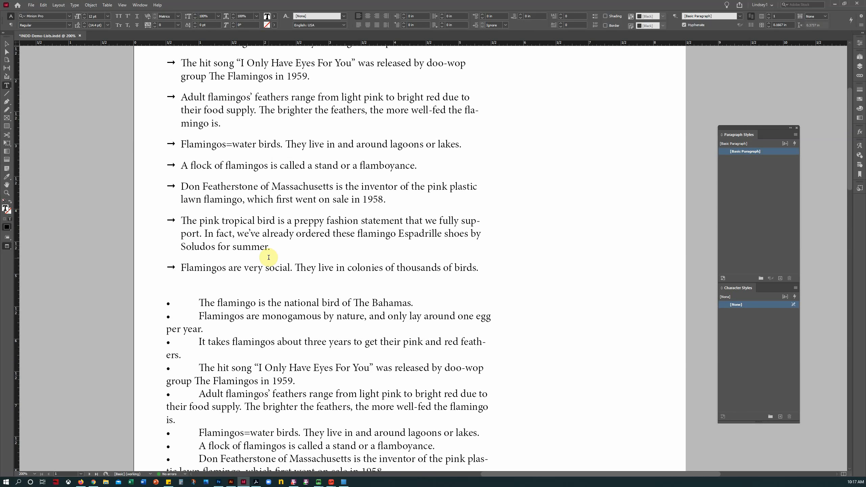
{"action": "scroll", "coordinate": [268, 257], "scroll_direction": "down", "scroll_amount": 9}
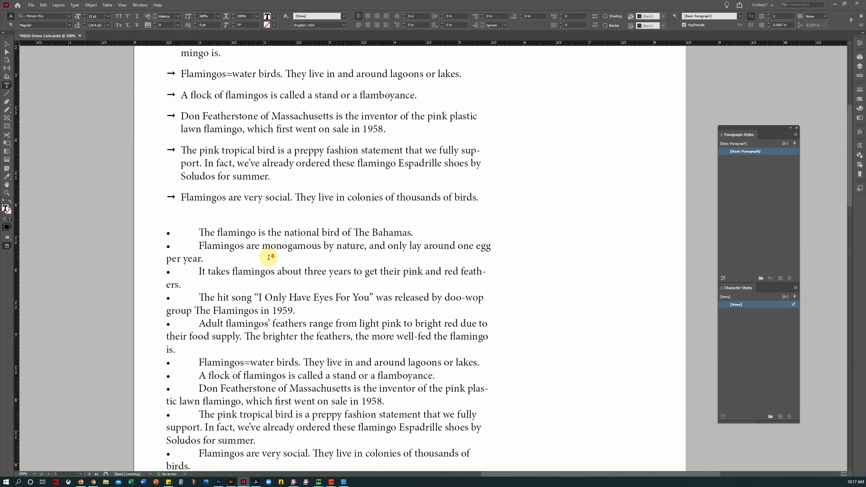
{"action": "right_click", "coordinate": [6, 246]}
{"action": "left_click", "coordinate": [28, 253]}
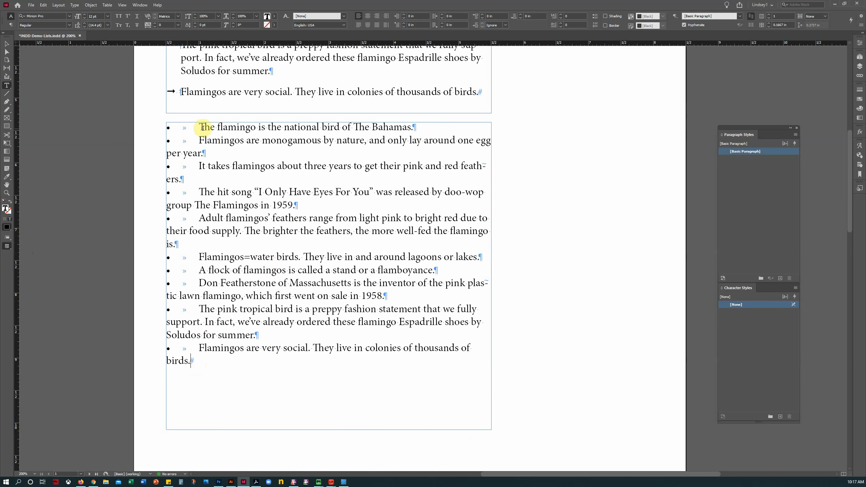
{"action": "left_click_drag", "start_coordinate": [199, 365], "coordinate": [163, 129]}
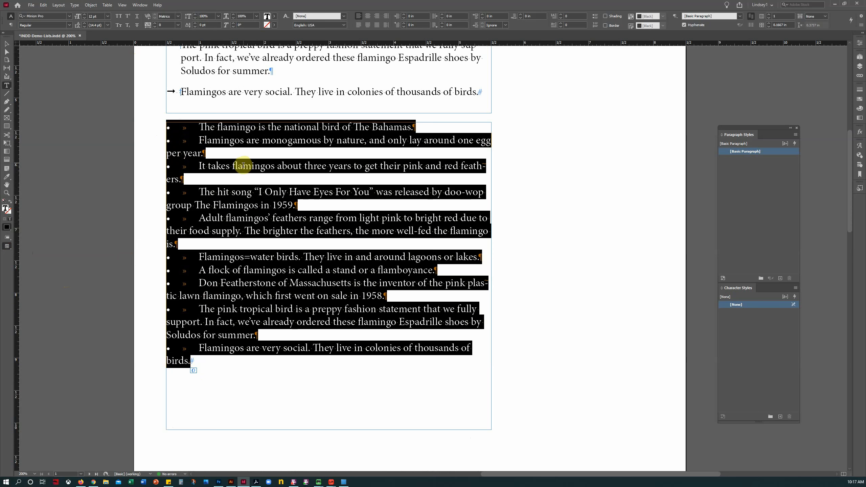
Step: Open the Tabs panel over the selected bulleted list and add a tab stop at about 0.2361 in
{"action": "key", "text": "ctrl"}
{"action": "key", "text": "ctrl+shift+t"}
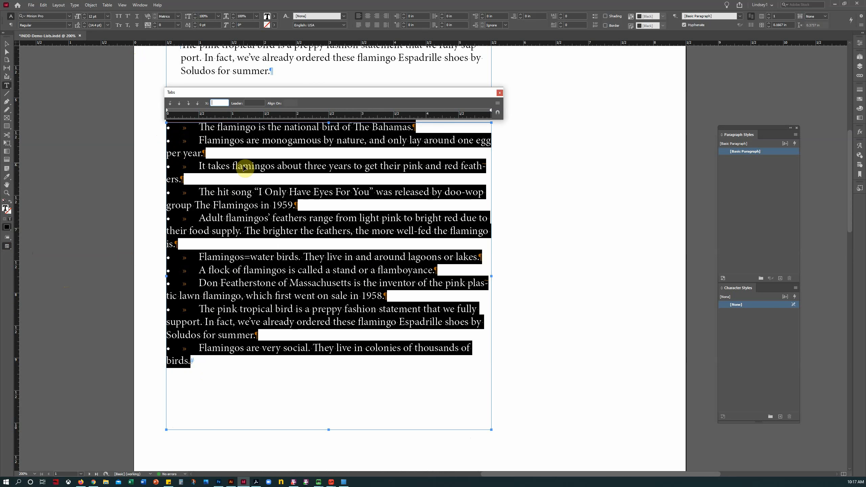
{"action": "left_click_drag", "start_coordinate": [273, 93], "coordinate": [274, 69]}
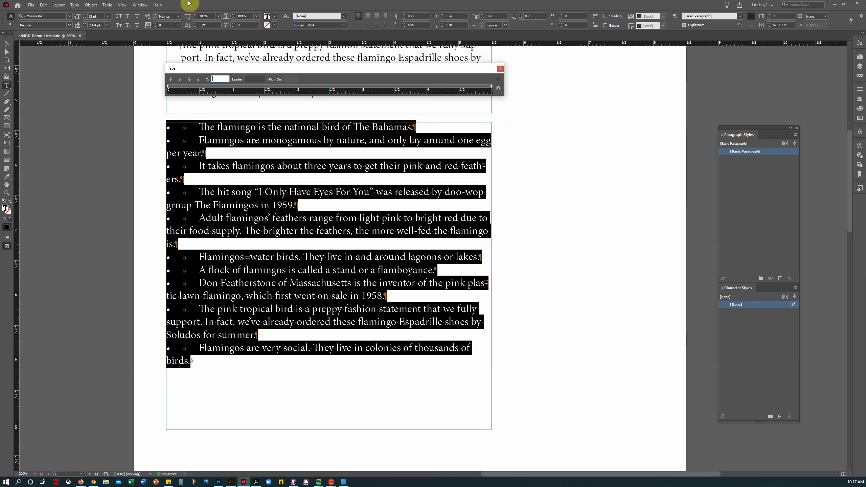
{"action": "left_click", "coordinate": [78, 6]}
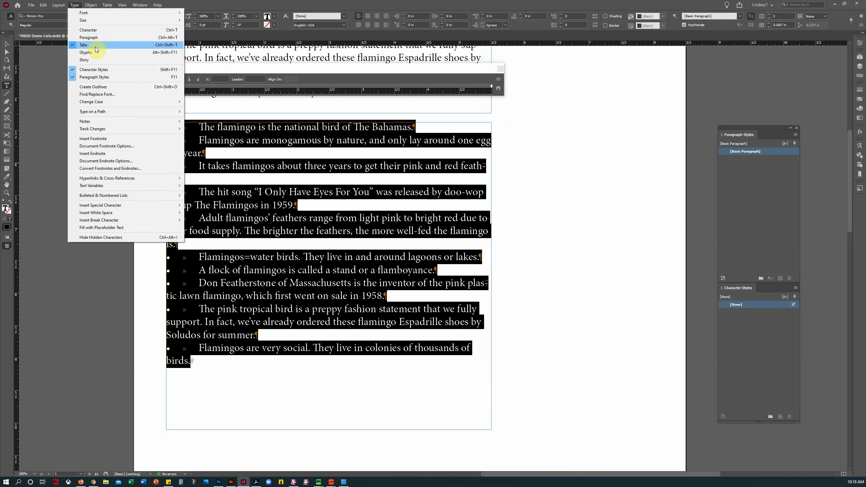
{"action": "left_click", "coordinate": [305, 127]}
{"action": "left_click", "coordinate": [306, 127]}
{"action": "left_click_drag", "start_coordinate": [197, 366], "coordinate": [165, 127]}
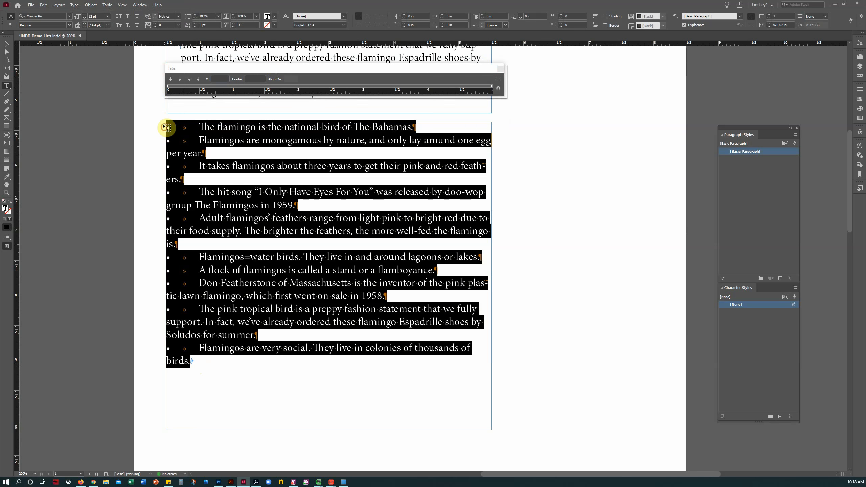
{"action": "left_click", "coordinate": [182, 87]}
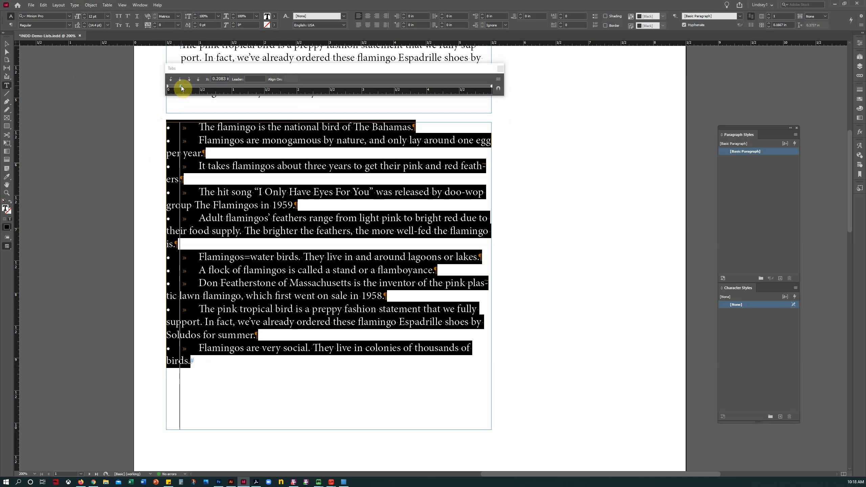
{"action": "left_click_drag", "start_coordinate": [181, 87], "coordinate": [181, 89]}
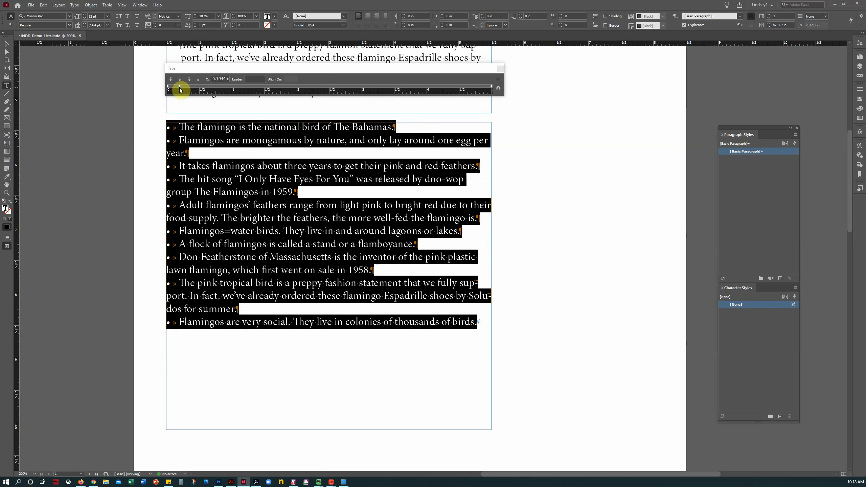
Step: Try tab positions 0.2 and 0.25 in, settle on 0.1944 in, and close the Tabs panel
{"action": "double_click", "coordinate": [221, 78]}
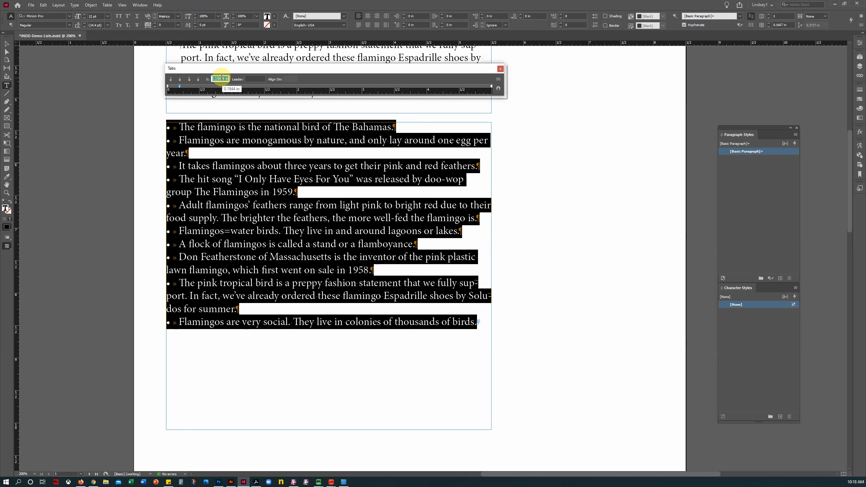
{"action": "type", "text": ".2"}
{"action": "key", "text": "Return"}
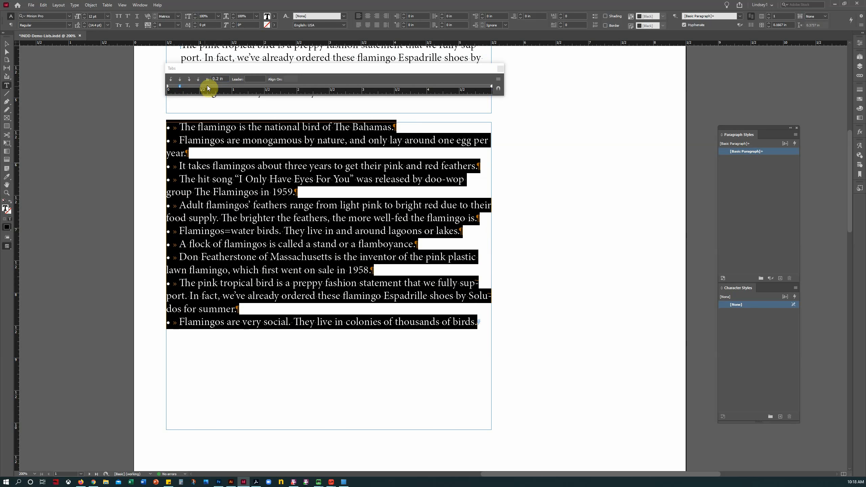
{"action": "double_click", "coordinate": [222, 78]}
{"action": "type", "text": ".25"}
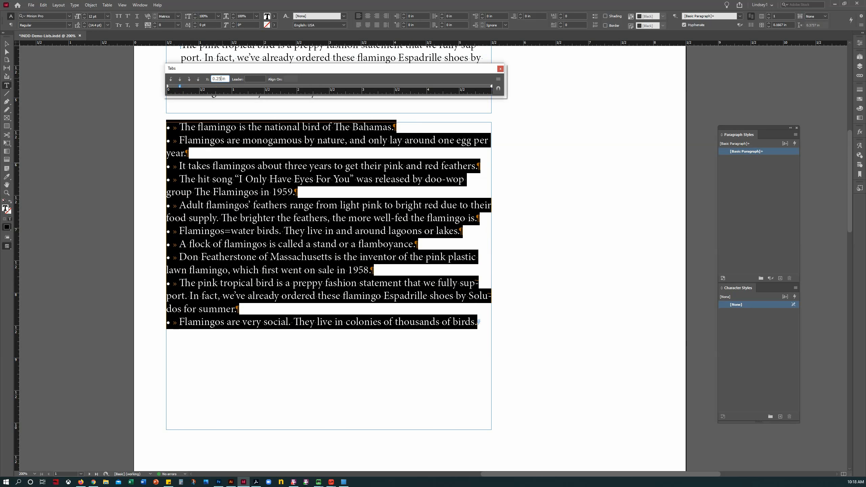
{"action": "key", "text": "Return"}
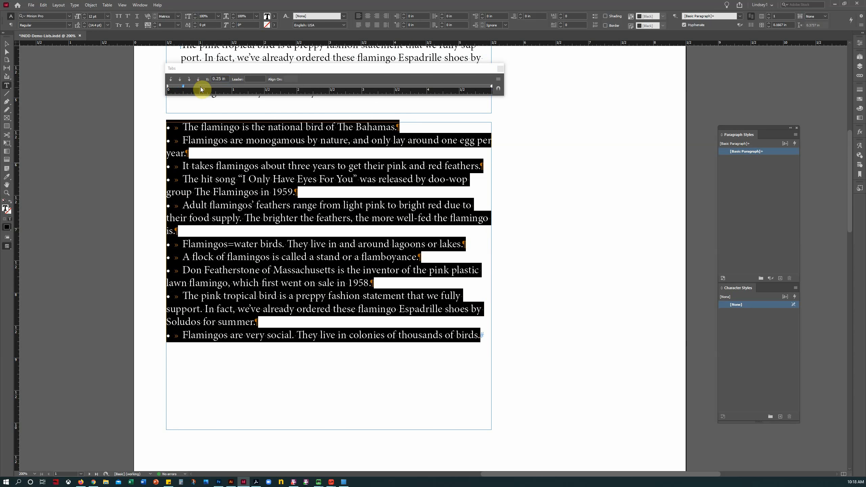
{"action": "double_click", "coordinate": [219, 79]}
{"action": "key", "text": "BackSpace"}
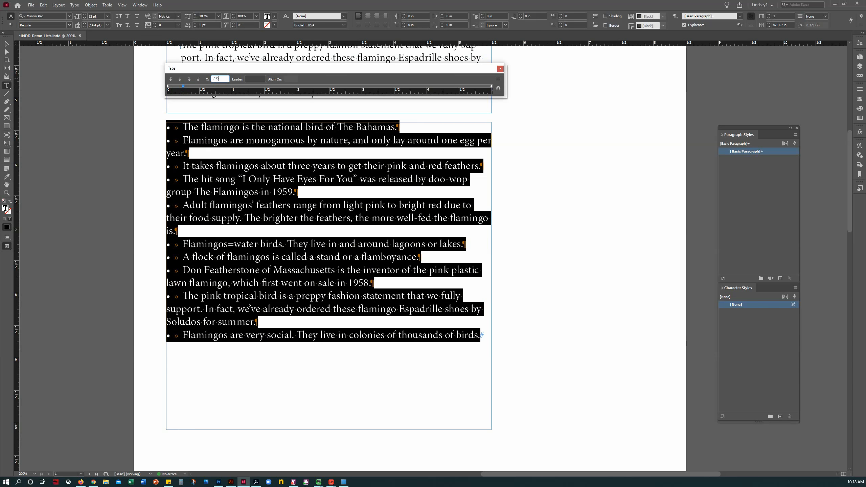
{"action": "type", "text": ".1944"}
{"action": "key", "text": "Return"}
{"action": "double_click", "coordinate": [218, 79]}
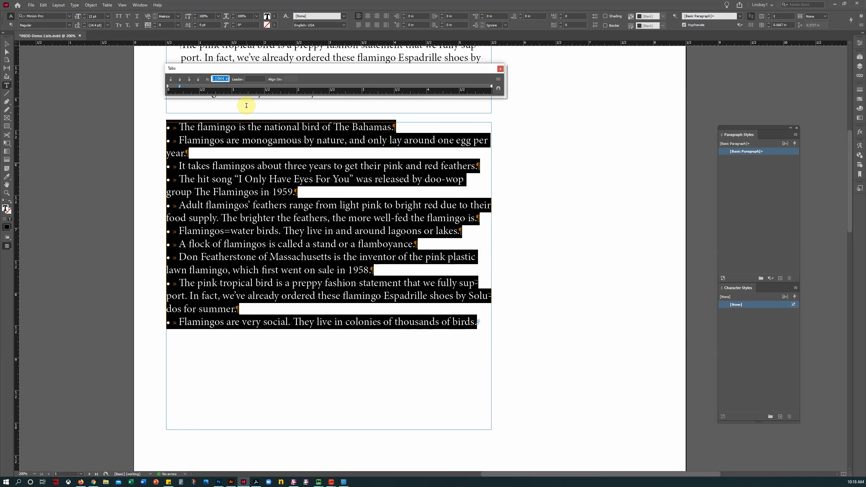
{"action": "left_click", "coordinate": [500, 70]}
{"action": "left_click", "coordinate": [300, 243]}
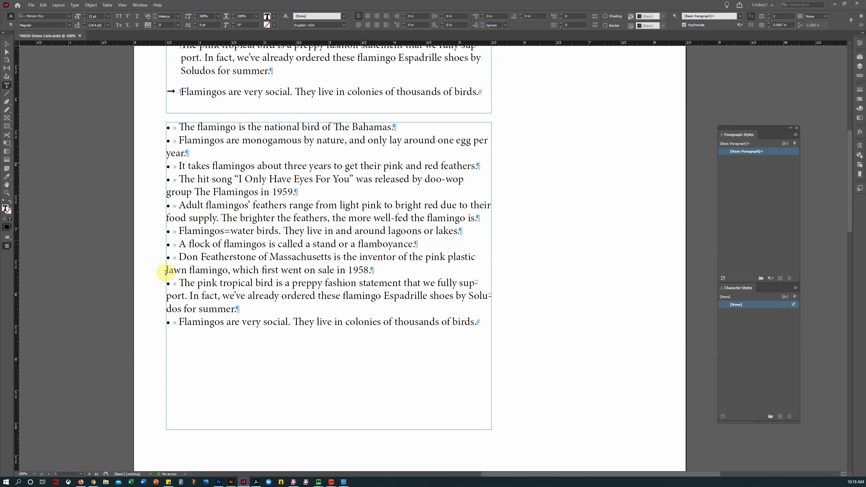
{"action": "right_click", "coordinate": [9, 247]}
{"action": "left_click", "coordinate": [28, 262]}
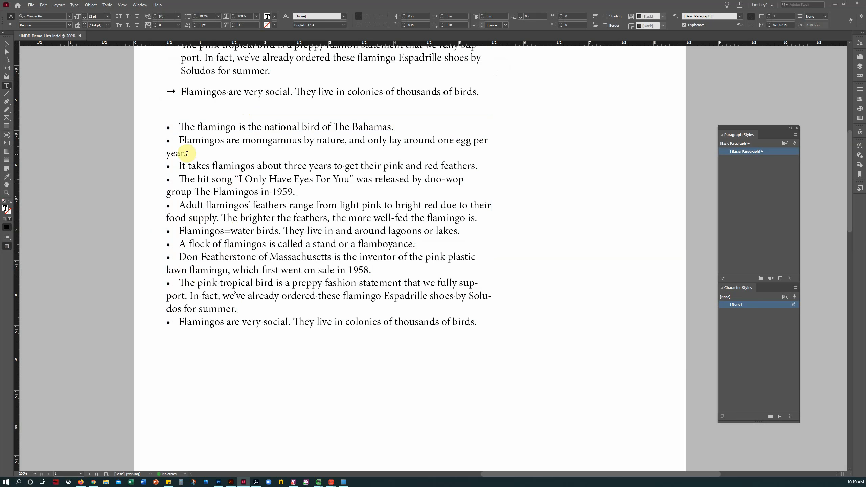
{"action": "left_click", "coordinate": [7, 246]}
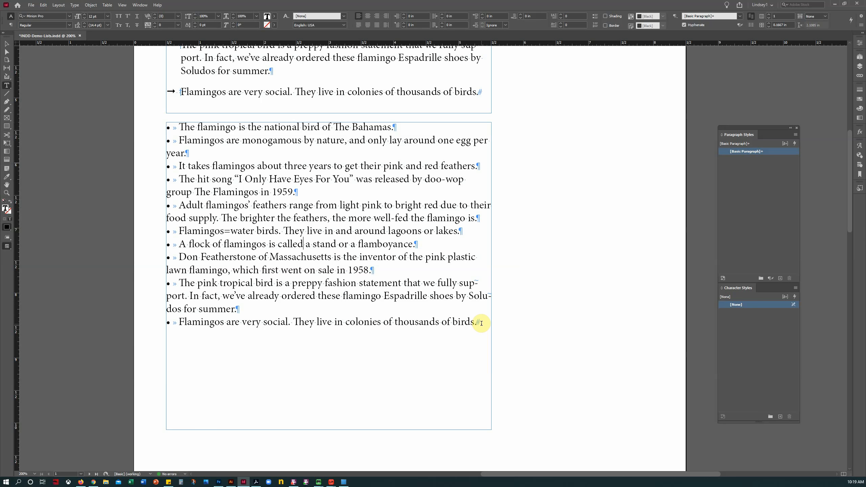
{"action": "left_click_drag", "start_coordinate": [483, 322], "coordinate": [131, 131]}
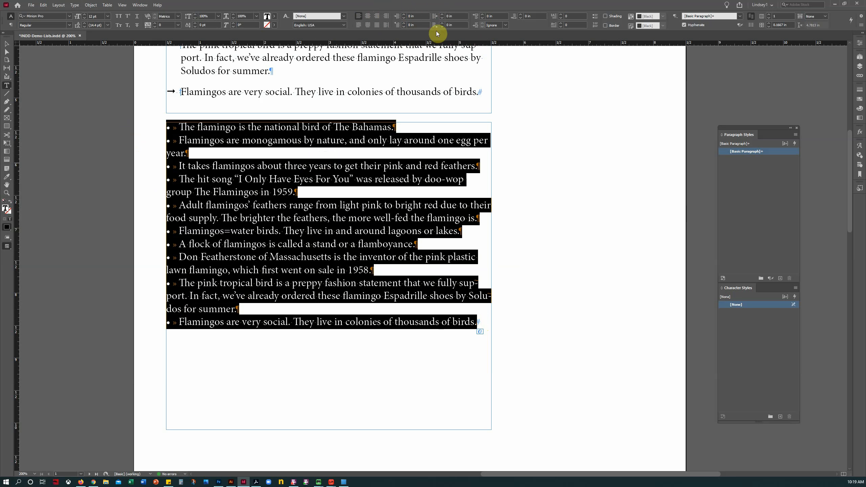
Step: Set the list's left indent to 0.1944 in and first-line indent to -0.1944 in, then preview
{"action": "left_click", "coordinate": [405, 16]}
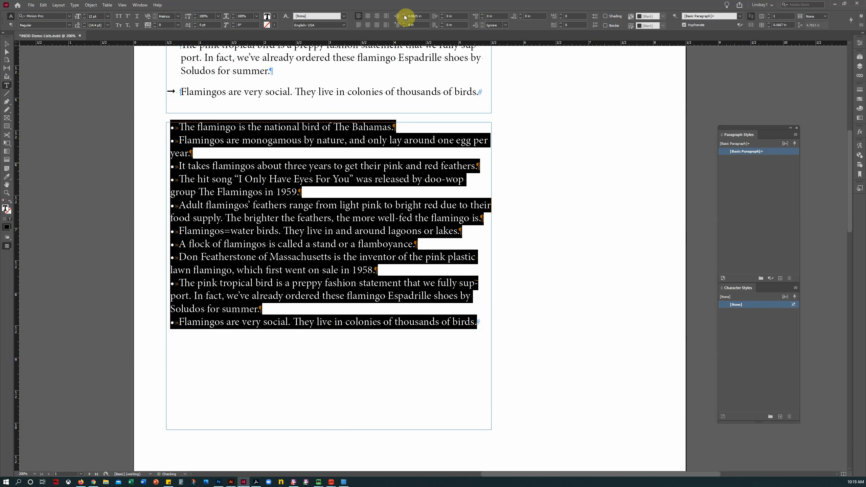
{"action": "left_click", "coordinate": [405, 16]}
{"action": "left_click", "coordinate": [404, 16]}
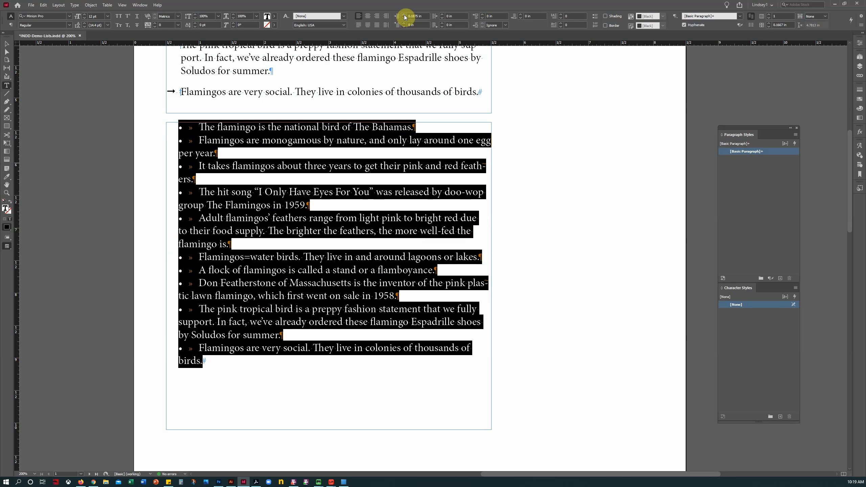
{"action": "triple_click", "coordinate": [416, 16]}
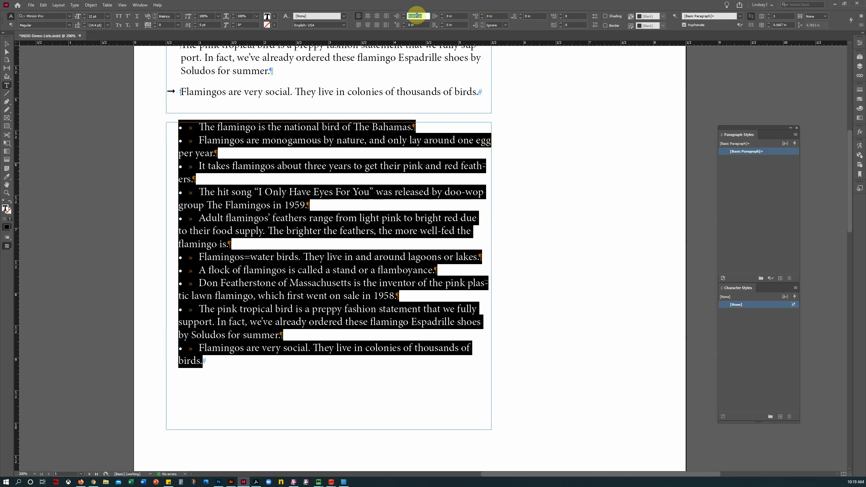
{"action": "type", "text": "0.1944 in"}
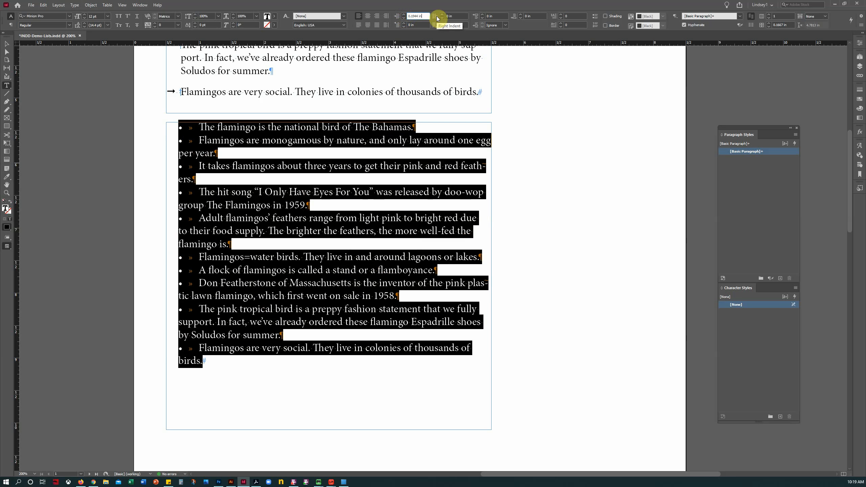
{"action": "key", "text": "Return"}
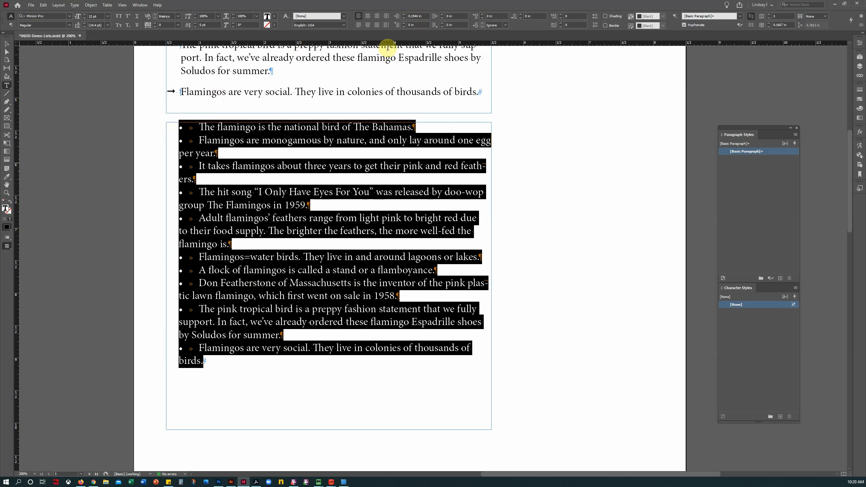
{"action": "left_click", "coordinate": [419, 25]}
{"action": "type", "text": "-"}
{"action": "type", "text": ".1944"}
{"action": "key", "text": "Return"}
{"action": "left_click", "coordinate": [211, 173]}
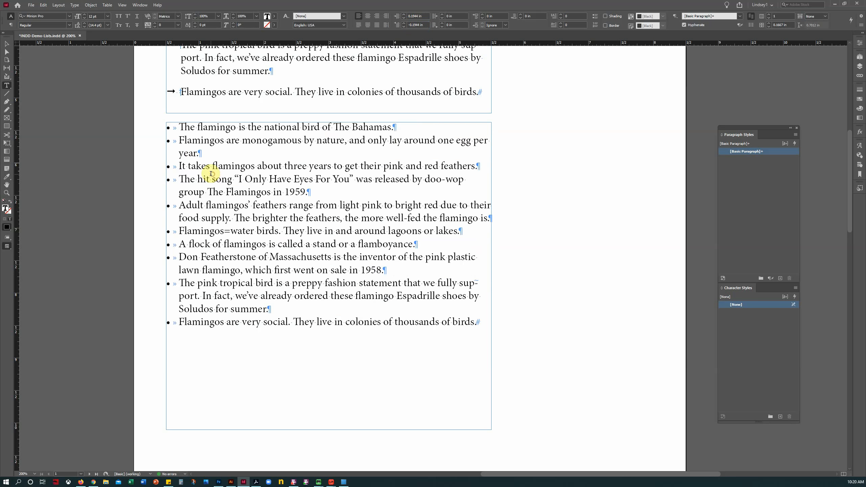
{"action": "left_click", "coordinate": [7, 245]}
{"action": "left_click", "coordinate": [32, 262]}
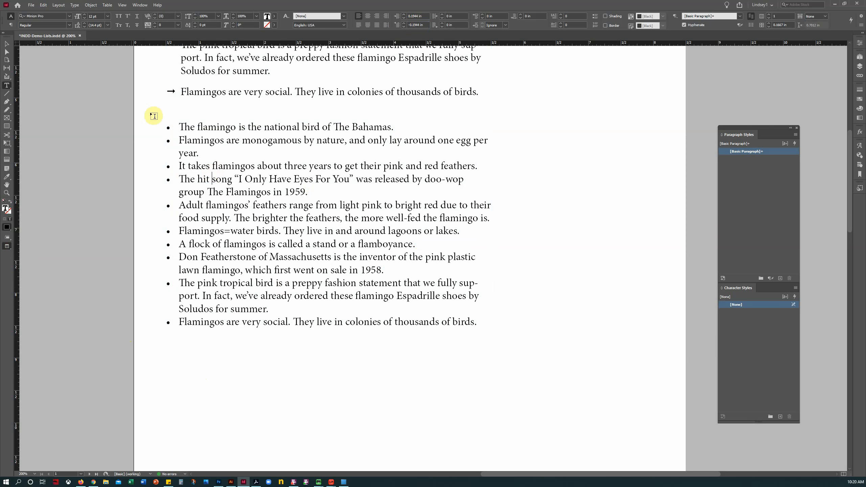
Step: Give every paragraph of the bulleted list 0.125 in of space before
{"action": "left_click_drag", "start_coordinate": [168, 127], "coordinate": [543, 327]}
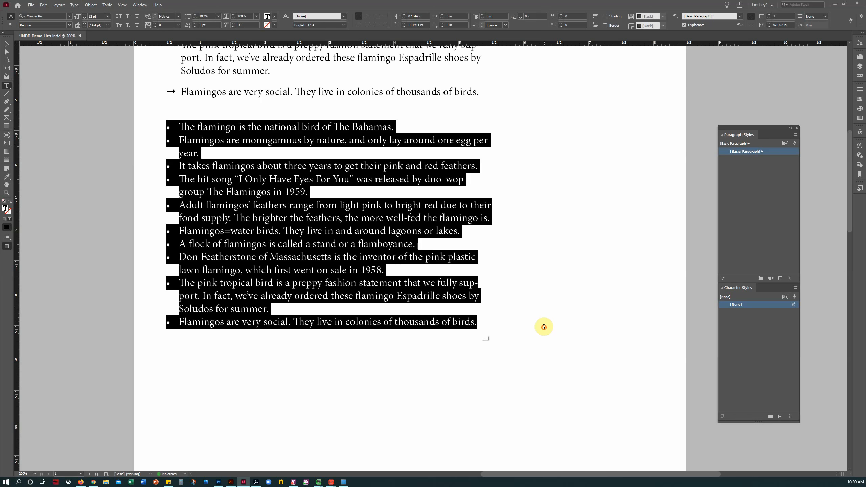
{"action": "left_click", "coordinate": [483, 15]}
{"action": "left_click", "coordinate": [482, 15]}
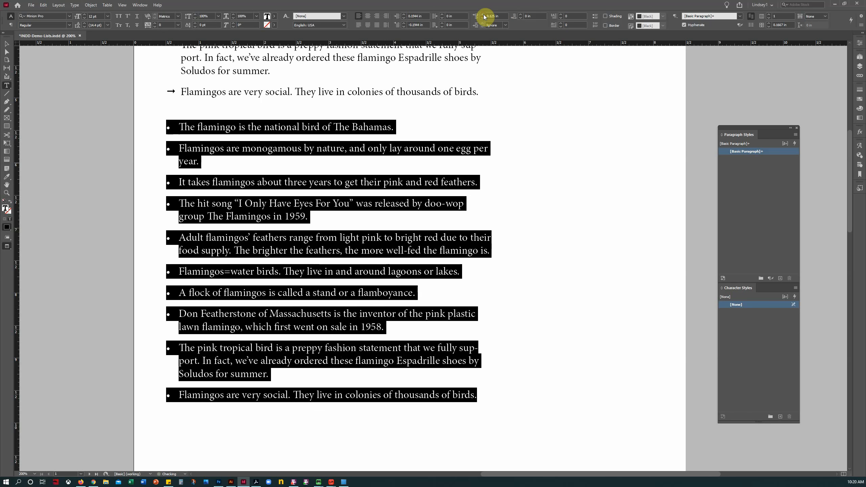
{"action": "left_click", "coordinate": [356, 223]}
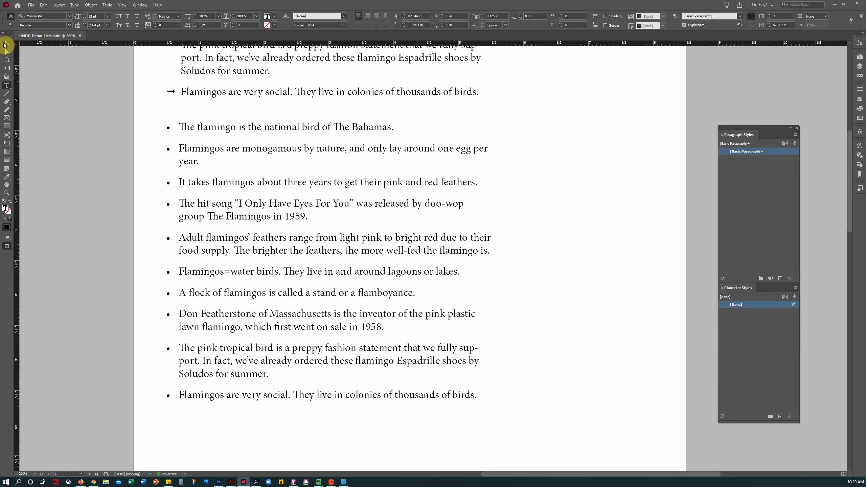
Step: Toggle between Preview and Normal screen modes to review both lists, ending in Normal view
{"action": "left_click", "coordinate": [7, 44]}
{"action": "left_click", "coordinate": [91, 254]}
{"action": "left_click", "coordinate": [7, 236]}
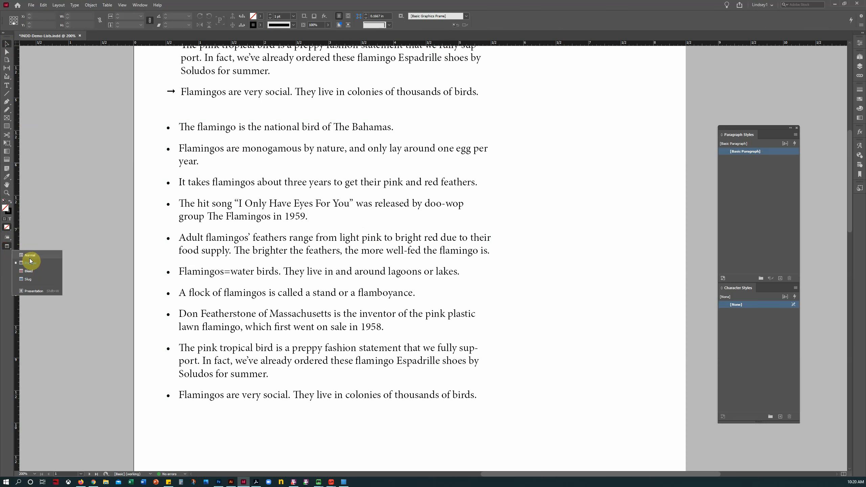
{"action": "left_click", "coordinate": [30, 258]}
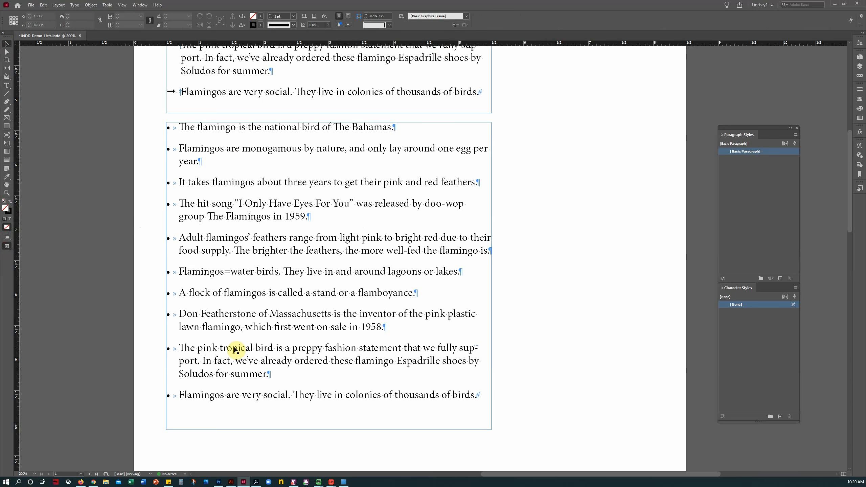
{"action": "left_click", "coordinate": [6, 246]}
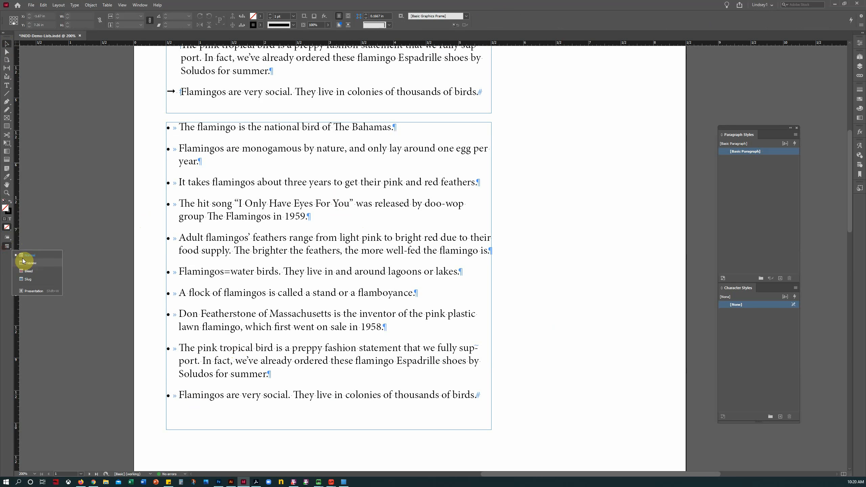
{"action": "left_click", "coordinate": [95, 242]}
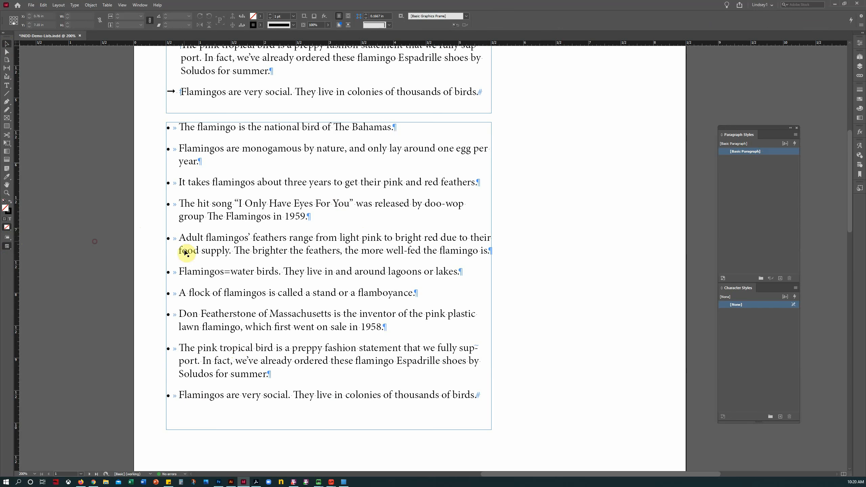
{"action": "scroll", "coordinate": [187, 273], "scroll_direction": "up", "scroll_amount": 3}
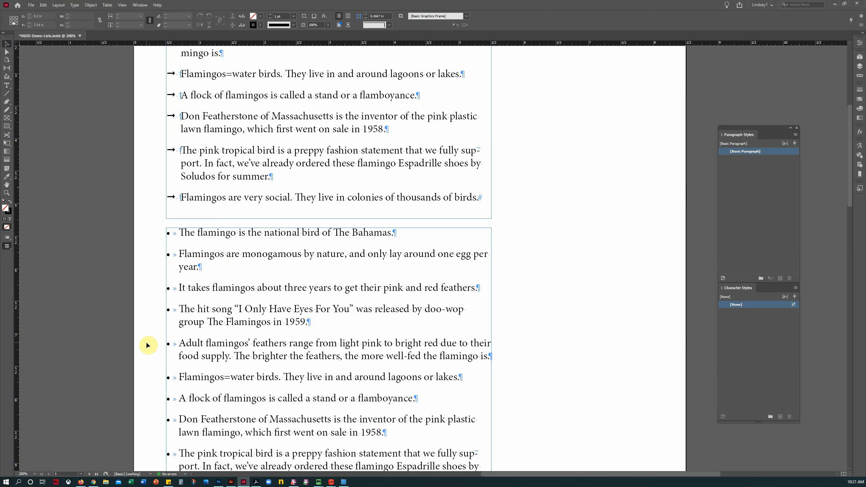
{"action": "scroll", "coordinate": [147, 346], "scroll_direction": "down", "scroll_amount": 2}
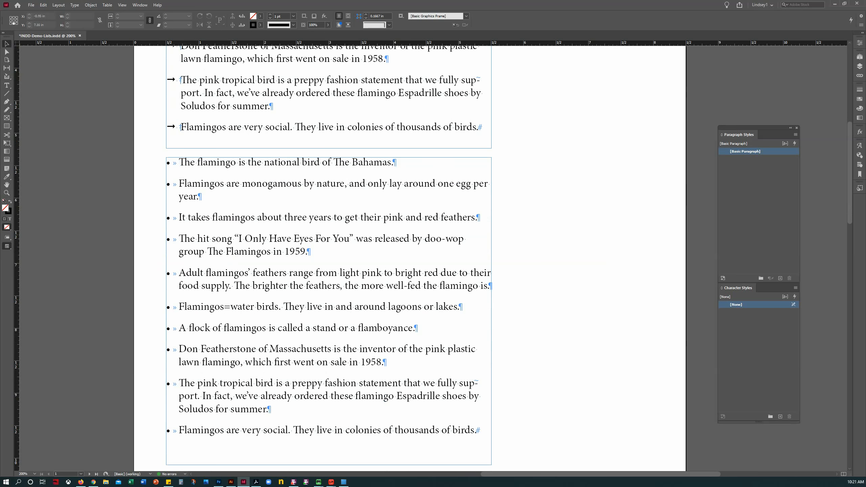
{"action": "left_click", "coordinate": [10, 248]}
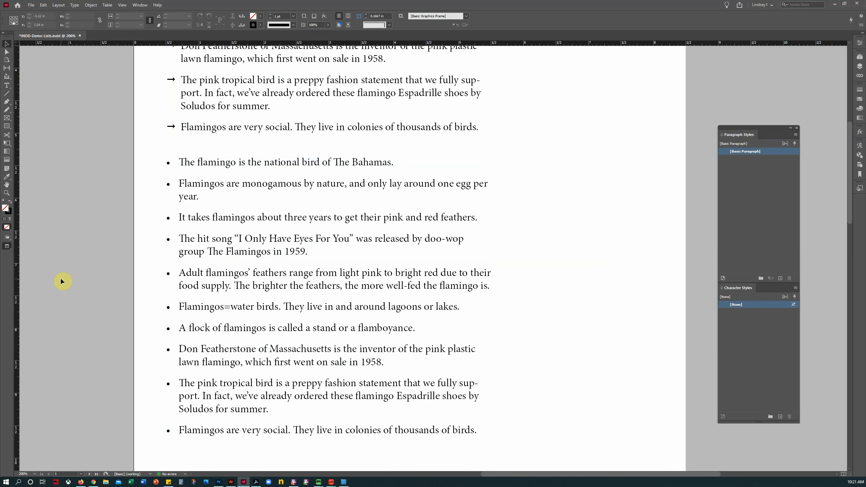
{"action": "left_click", "coordinate": [9, 248]}
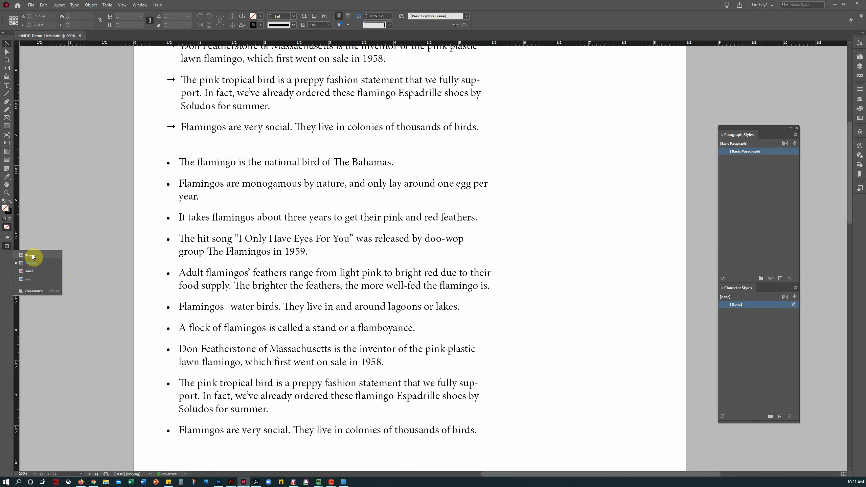
{"action": "left_click", "coordinate": [31, 255]}
{"action": "left_click", "coordinate": [9, 87]}
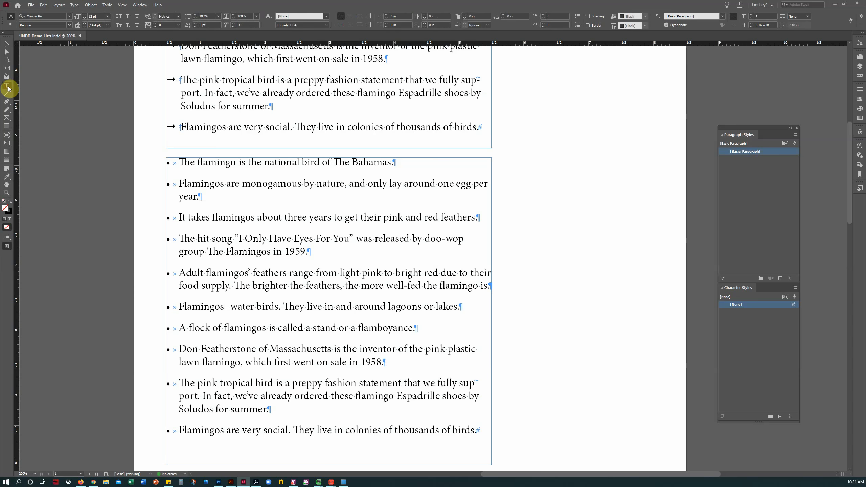
{"action": "left_click", "coordinate": [203, 239]}
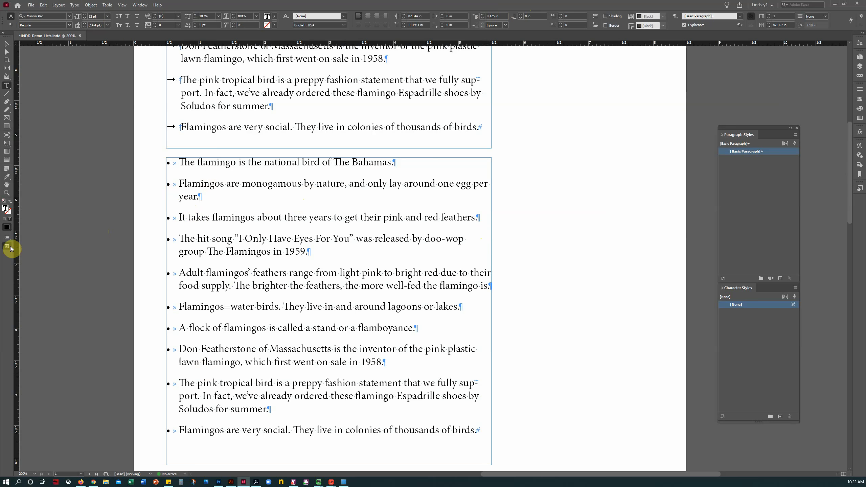
Step: Fit the page in Preview mode, open the Pages panel, and select the whole round-bullet list
{"action": "left_click_drag", "start_coordinate": [7, 246], "coordinate": [30, 261]}
{"action": "left_click", "coordinate": [30, 262]}
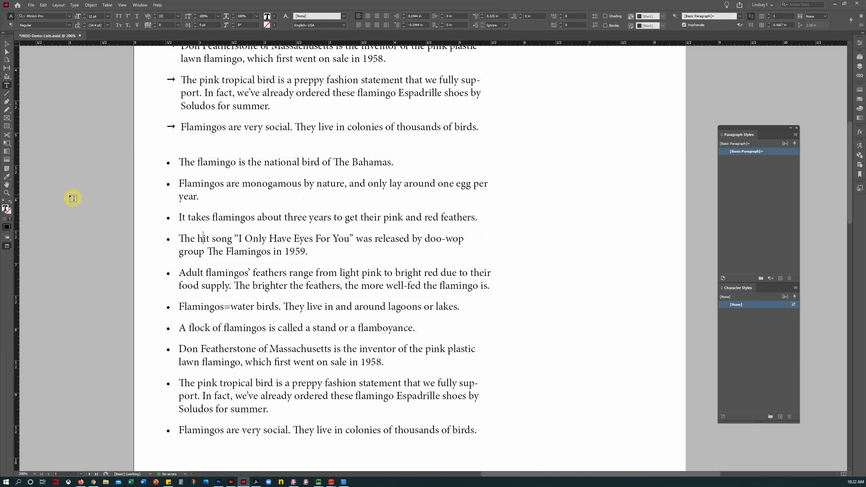
{"action": "key", "text": "ctrl+0"}
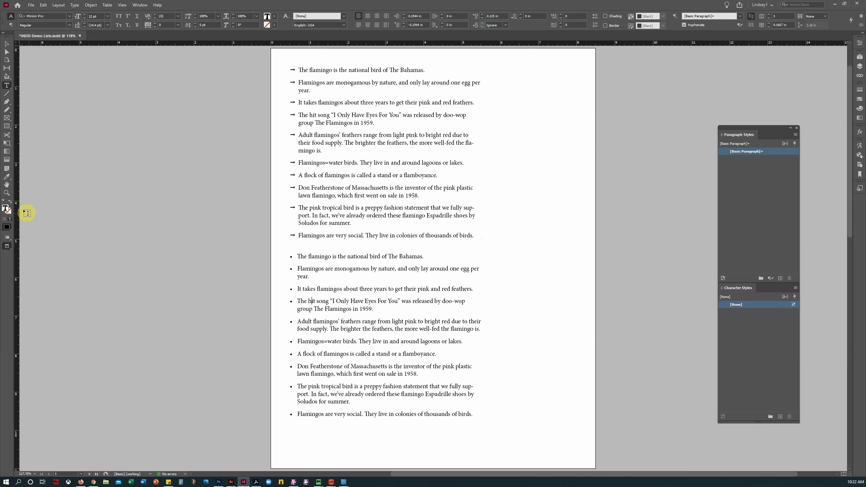
{"action": "left_click", "coordinate": [7, 185]}
{"action": "left_click_drag", "start_coordinate": [387, 201], "coordinate": [304, 201]}
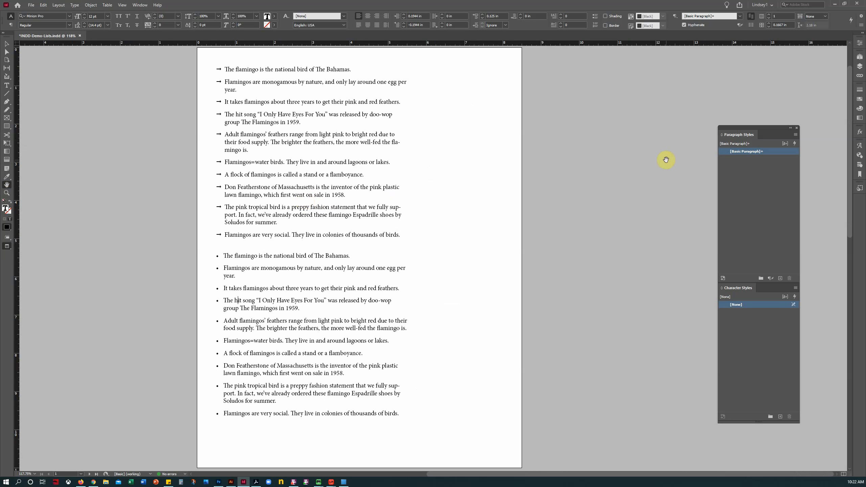
{"action": "left_click", "coordinate": [859, 60]}
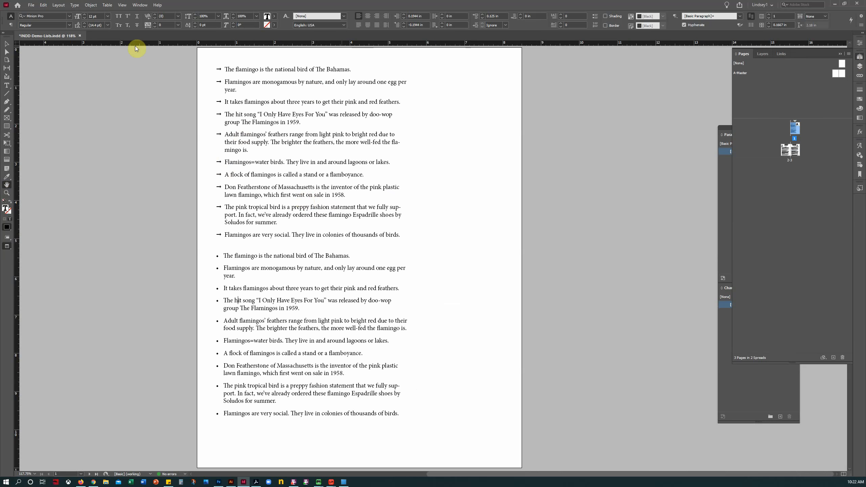
{"action": "left_click", "coordinate": [7, 85]}
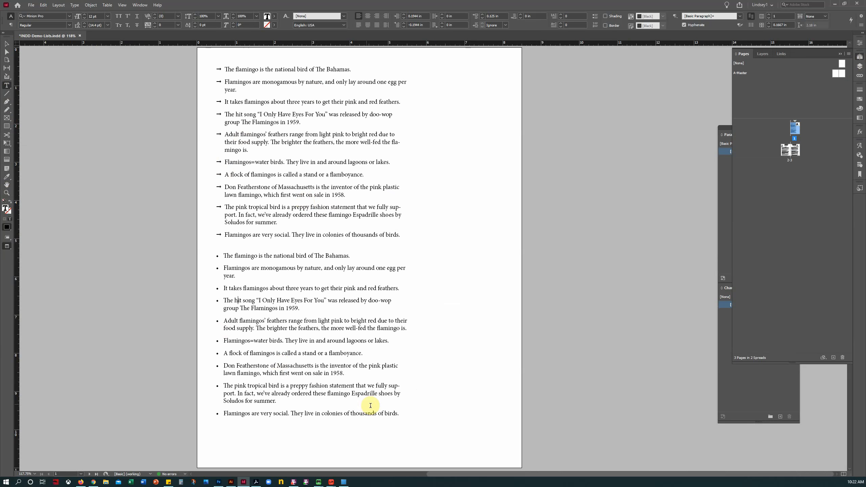
{"action": "left_click_drag", "start_coordinate": [402, 415], "coordinate": [158, 249]}
{"action": "key", "text": "ctrl+c"}
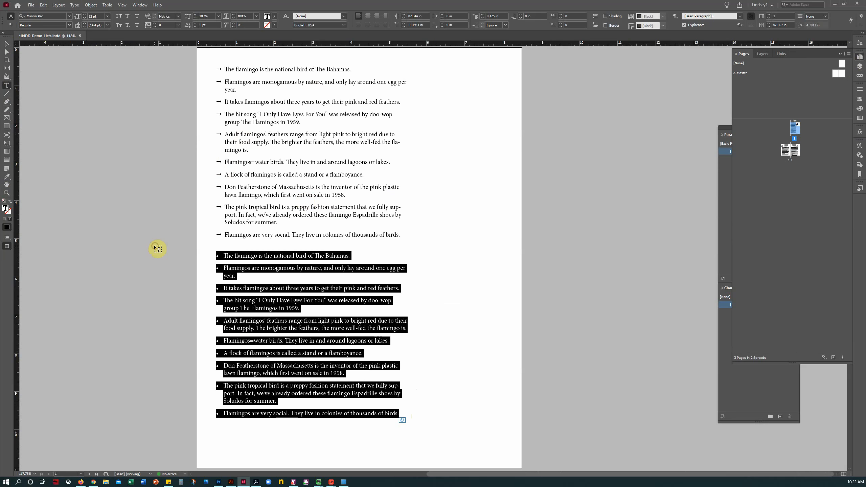
Step: Insert a blank page, move it to the end as page 4, and bring it into view
{"action": "left_click", "coordinate": [6, 44]}
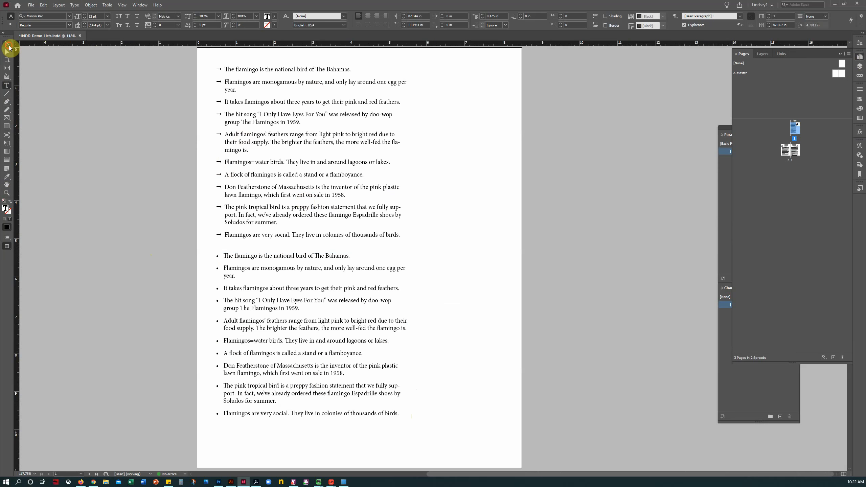
{"action": "left_click", "coordinate": [832, 360]}
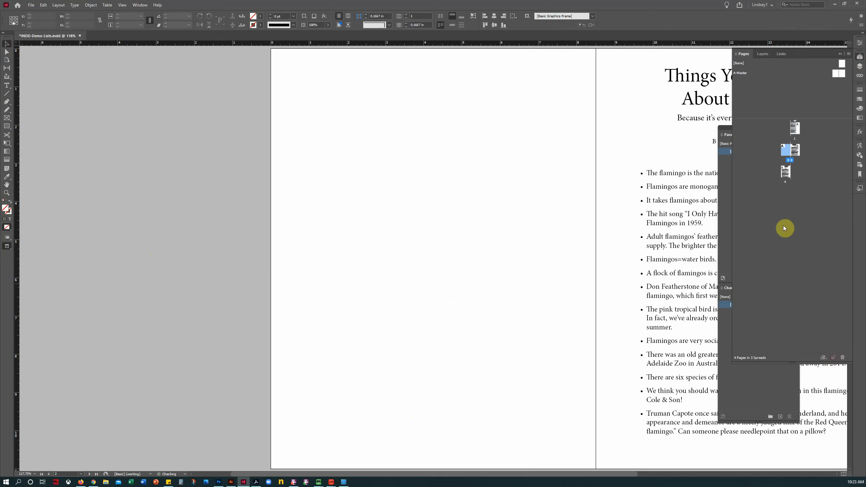
{"action": "left_click_drag", "start_coordinate": [783, 155], "coordinate": [799, 178]}
{"action": "double_click", "coordinate": [785, 173]}
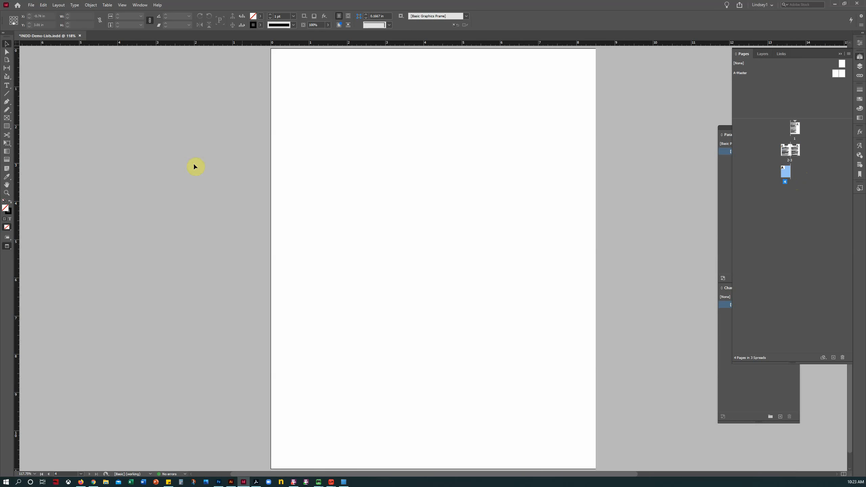
{"action": "left_click", "coordinate": [6, 185]}
{"action": "left_click_drag", "start_coordinate": [402, 190], "coordinate": [331, 190]}
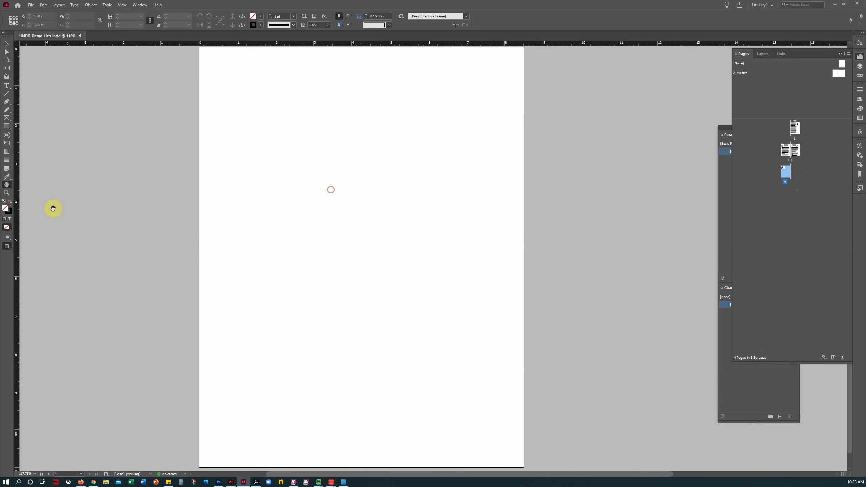
{"action": "left_click_drag", "start_coordinate": [7, 248], "coordinate": [32, 256]}
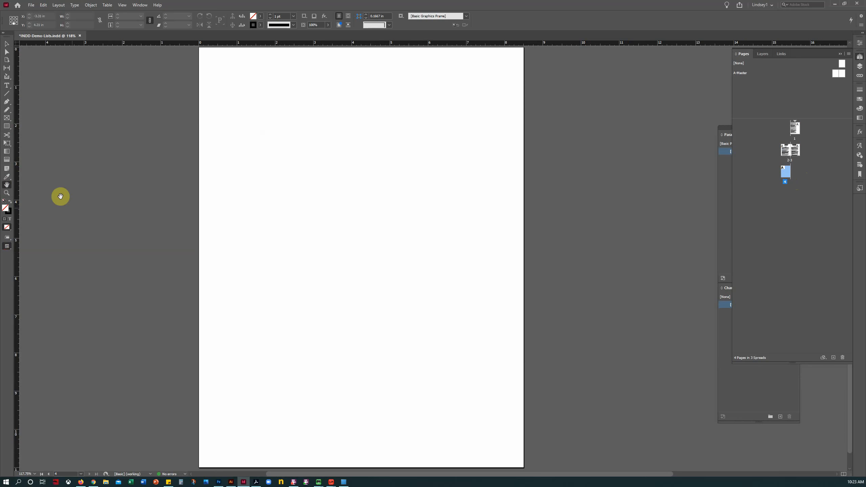
Step: Paste the bulleted list into a new text frame at the top-left, shrunk to about 5.5 by 6.2 inches
{"action": "left_click", "coordinate": [6, 85]}
{"action": "left_click_drag", "start_coordinate": [7, 248], "coordinate": [32, 256]}
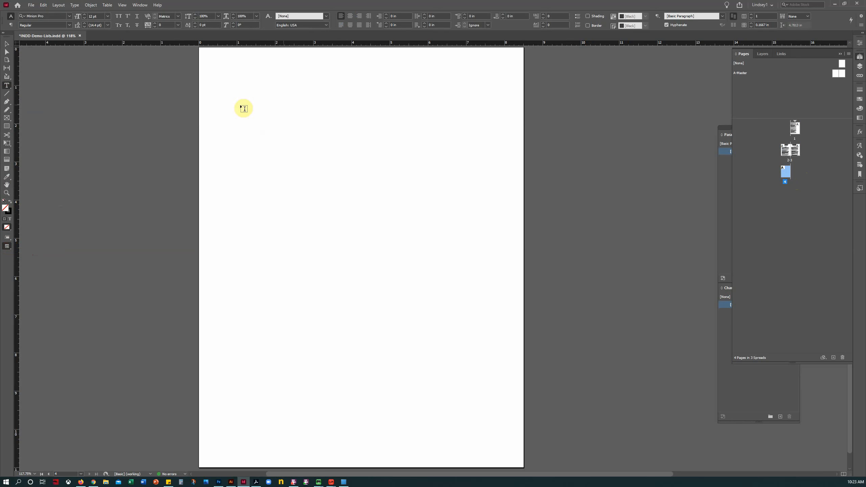
{"action": "left_click_drag", "start_coordinate": [223, 65], "coordinate": [488, 413]}
{"action": "key", "text": "ctrl+v"}
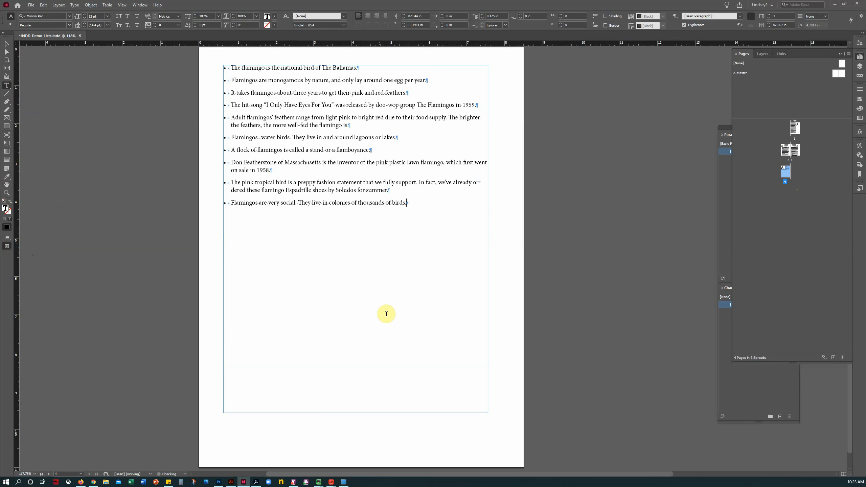
{"action": "left_click", "coordinate": [6, 44]}
{"action": "left_click", "coordinate": [156, 193]}
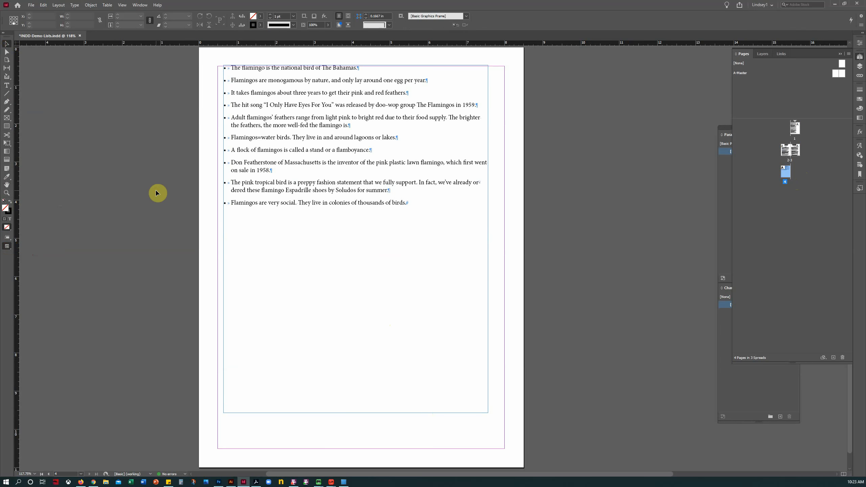
{"action": "left_click_drag", "start_coordinate": [267, 144], "coordinate": [255, 145]}
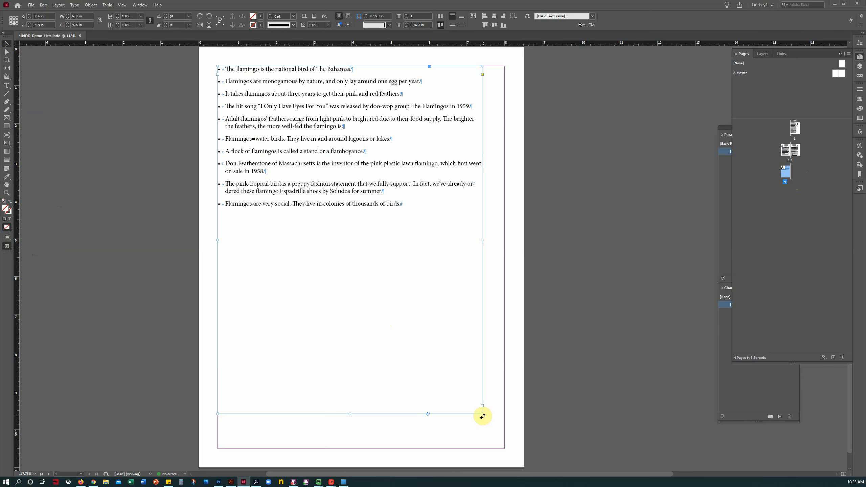
{"action": "left_click_drag", "start_coordinate": [481, 414], "coordinate": [429, 304]}
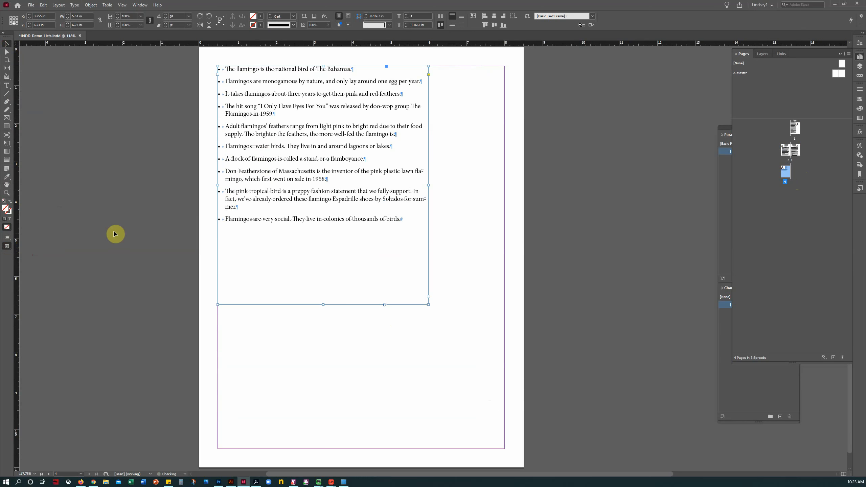
Step: Zoom to 200% on the page's top-left corner and select the first line's bullet and tab
{"action": "left_click", "coordinate": [6, 193]}
{"action": "left_click", "coordinate": [294, 159]}
{"action": "left_click", "coordinate": [433, 218]}
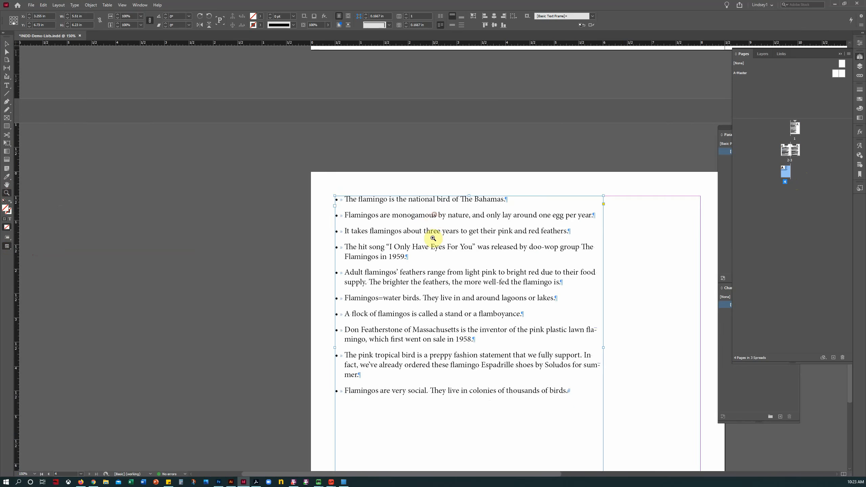
{"action": "left_click", "coordinate": [429, 253]}
{"action": "left_click", "coordinate": [6, 184]}
{"action": "left_click_drag", "start_coordinate": [384, 234], "coordinate": [262, 155]}
{"action": "left_click", "coordinate": [6, 85]}
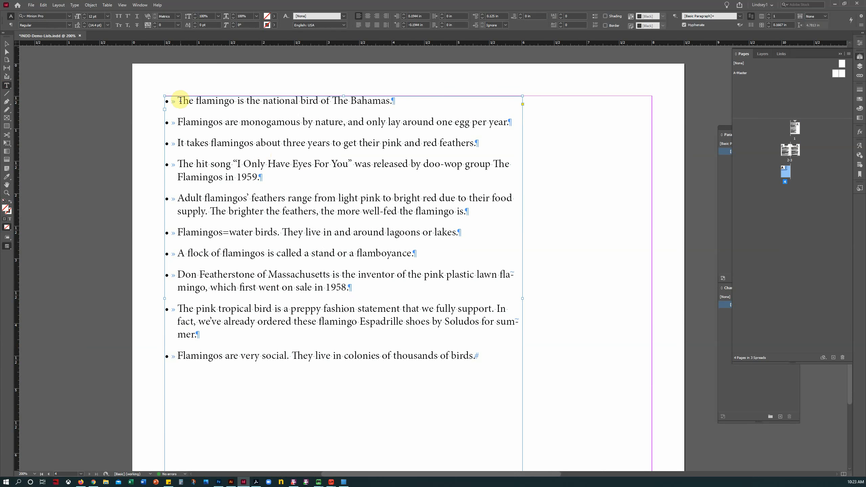
{"action": "left_click_drag", "start_coordinate": [179, 100], "coordinate": [160, 163]}
Step: Delete the bullet and tab from the start of each flamingo fact on page 4
{"action": "key", "text": "Delete"}
{"action": "key", "text": "Delete"}
{"action": "key", "text": "Delete"}
{"action": "key", "text": "Delete"}
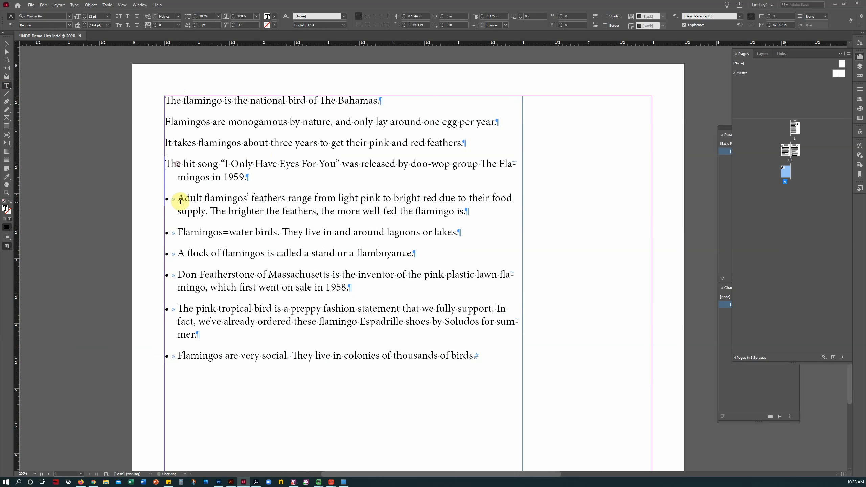
{"action": "left_click_drag", "start_coordinate": [179, 199], "coordinate": [157, 200]}
{"action": "key", "text": "Delete"}
{"action": "left_click_drag", "start_coordinate": [181, 232], "coordinate": [160, 275]}
{"action": "left_click", "coordinate": [179, 232]}
{"action": "key", "text": "Delete"}
{"action": "key", "text": "Delete"}
{"action": "left_click", "coordinate": [178, 275]}
{"action": "key", "text": "Delete"}
{"action": "left_click_drag", "start_coordinate": [179, 308], "coordinate": [155, 309]}
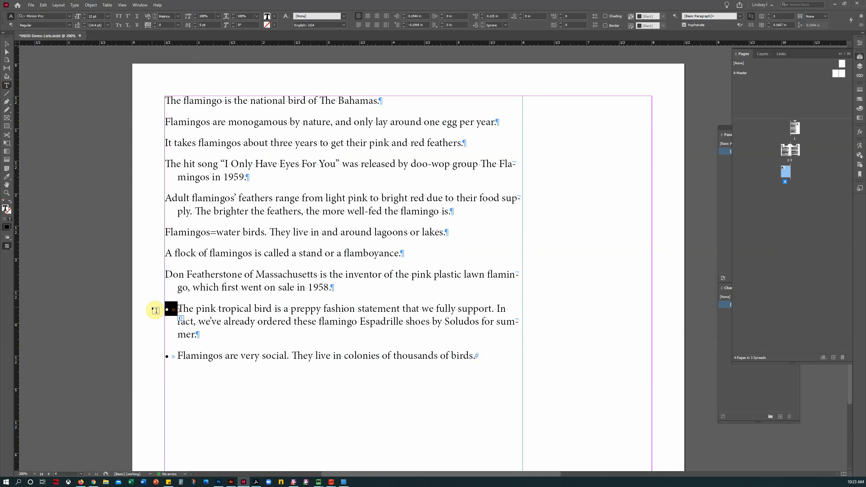
{"action": "key", "text": "Delete"}
{"action": "left_click_drag", "start_coordinate": [178, 342], "coordinate": [151, 342]}
{"action": "key", "text": "Delete"}
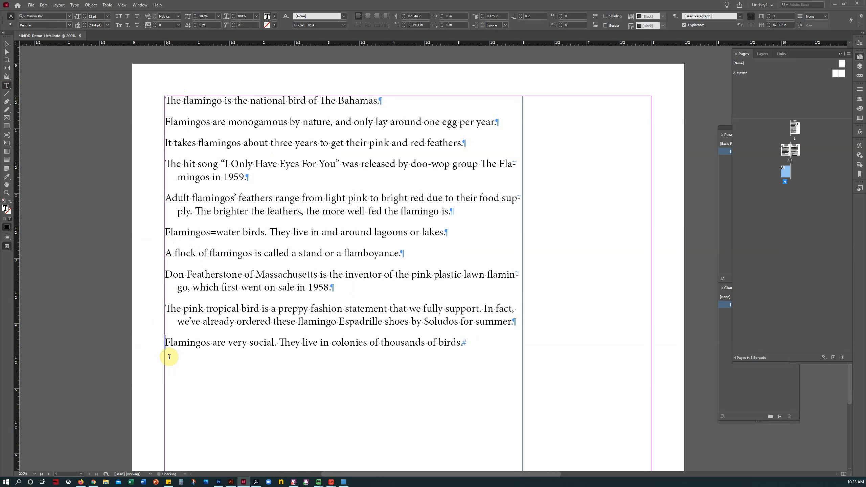
Step: Set Space Before, First Line Indent and Left Indent to 0 for the whole story
{"action": "key", "text": "ctrl+a"}
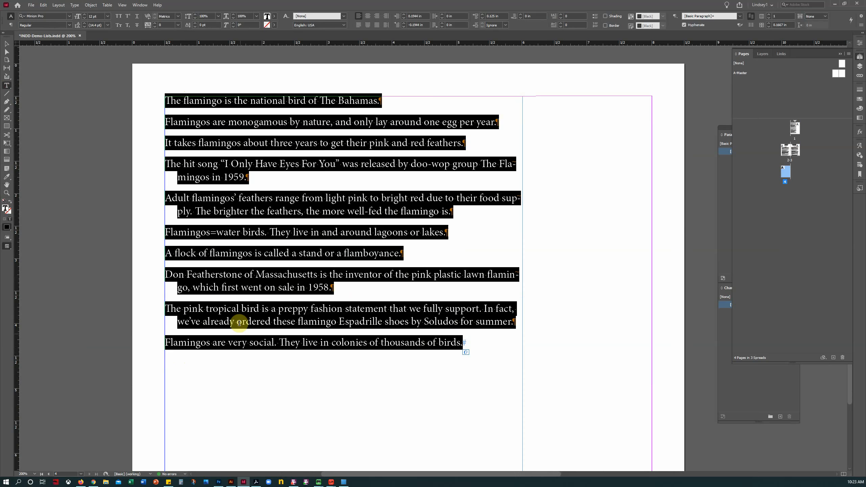
{"action": "left_click", "coordinate": [501, 15]}
{"action": "type", "text": "0"}
{"action": "key", "text": "Return"}
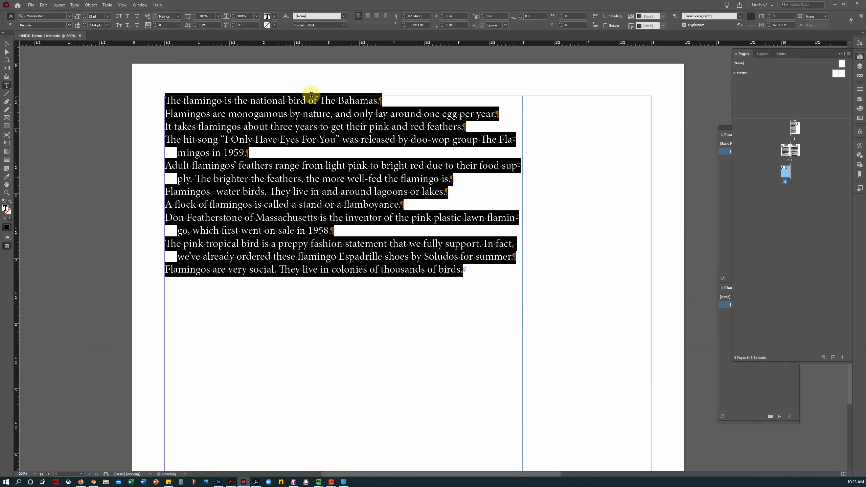
{"action": "left_click", "coordinate": [423, 25]}
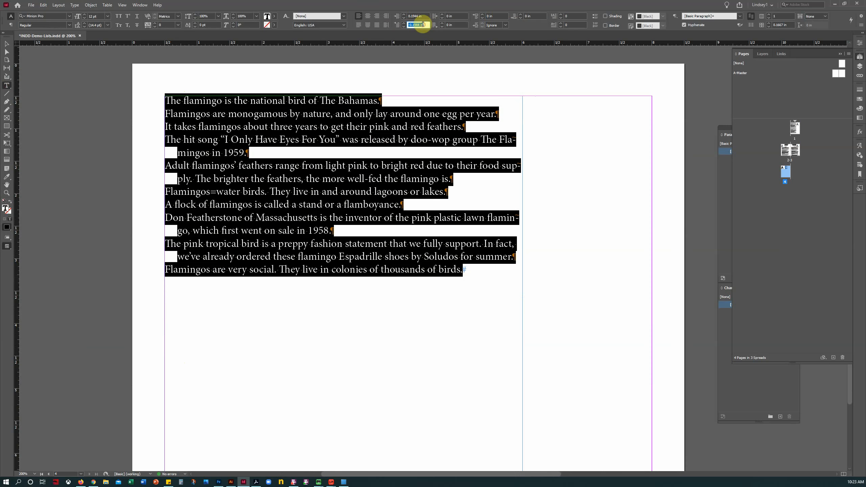
{"action": "type", "text": "0"}
{"action": "key", "text": "Tab"}
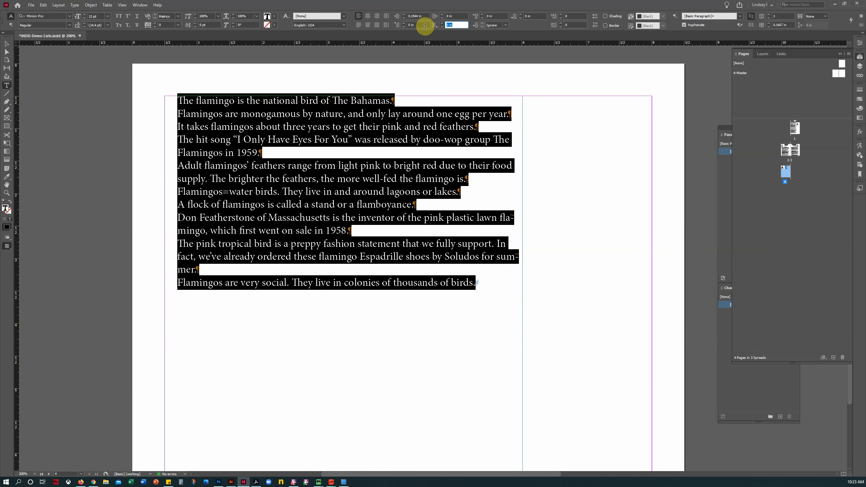
{"action": "left_click", "coordinate": [417, 16]}
{"action": "type", "text": "0"}
{"action": "key", "text": "Tab"}
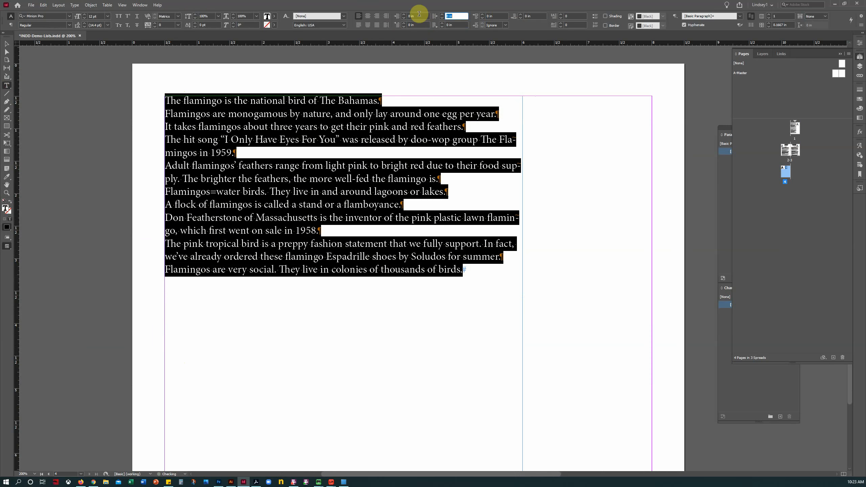
Step: Deselect the text and the text frame, then return to the Type tool
{"action": "left_click", "coordinate": [289, 154]}
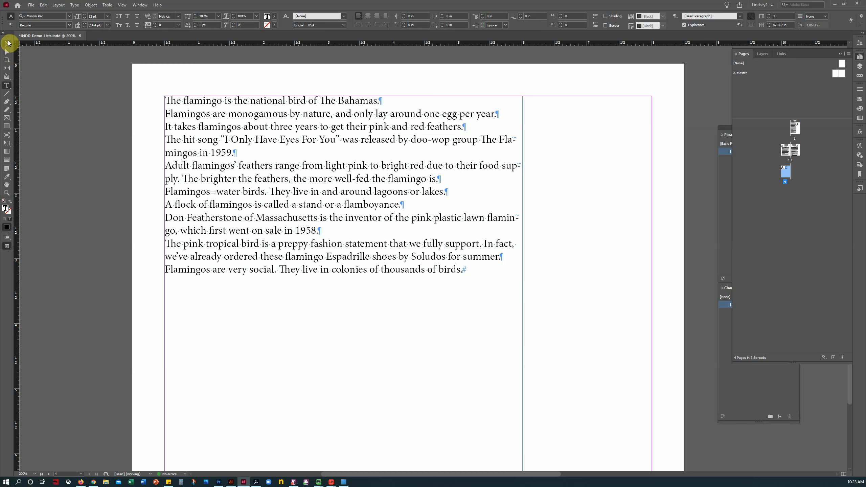
{"action": "left_click", "coordinate": [7, 43]}
{"action": "left_click", "coordinate": [112, 218]}
{"action": "left_click", "coordinate": [7, 85]}
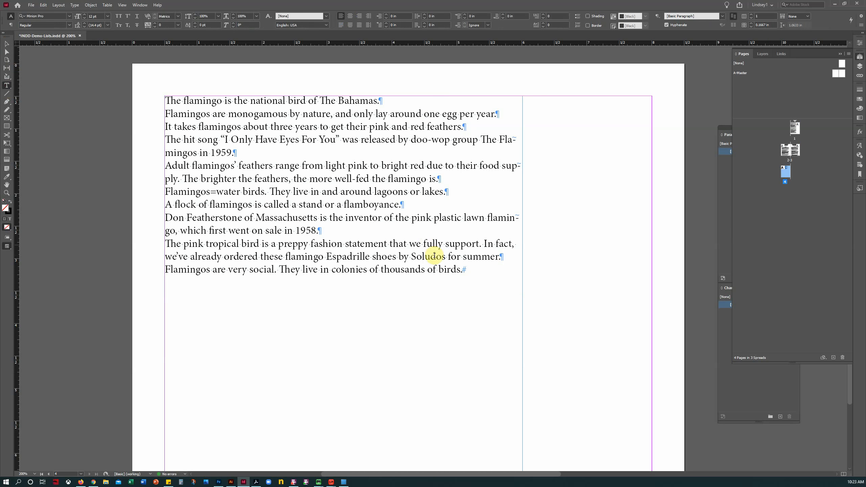
Step: Apply Numbered List to all ten flamingo paragraphs, giving them numbers 1–10, then deselect
{"action": "left_click_drag", "start_coordinate": [464, 269], "coordinate": [70, 104]}
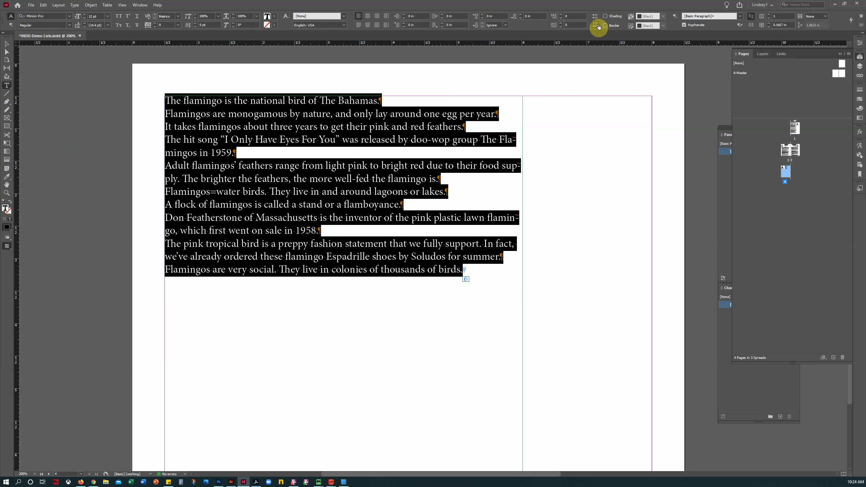
{"action": "left_click", "coordinate": [598, 27]}
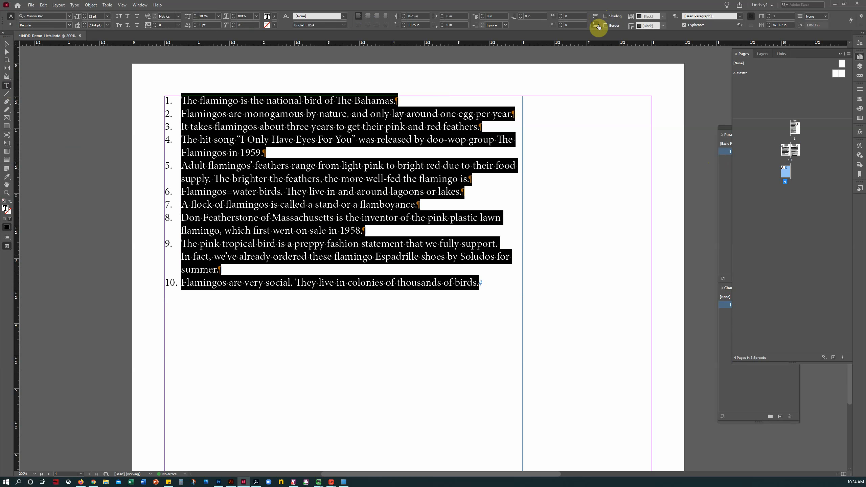
{"action": "left_click", "coordinate": [307, 177]}
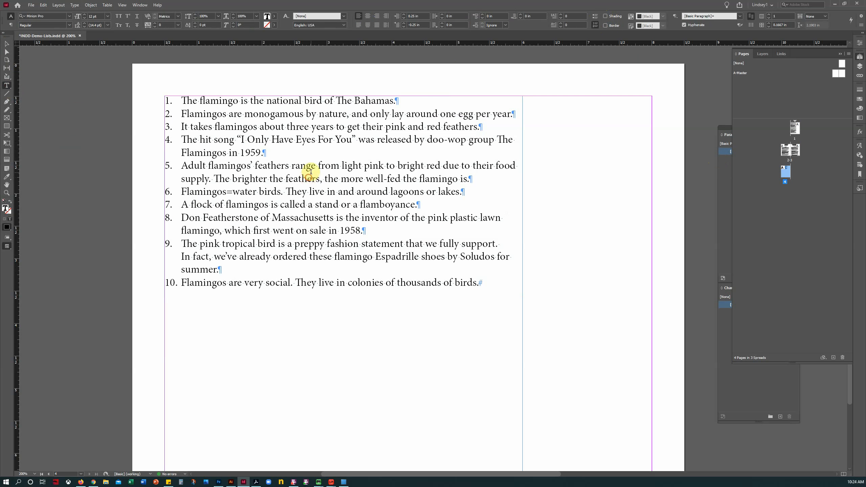
{"action": "left_click", "coordinate": [6, 44]}
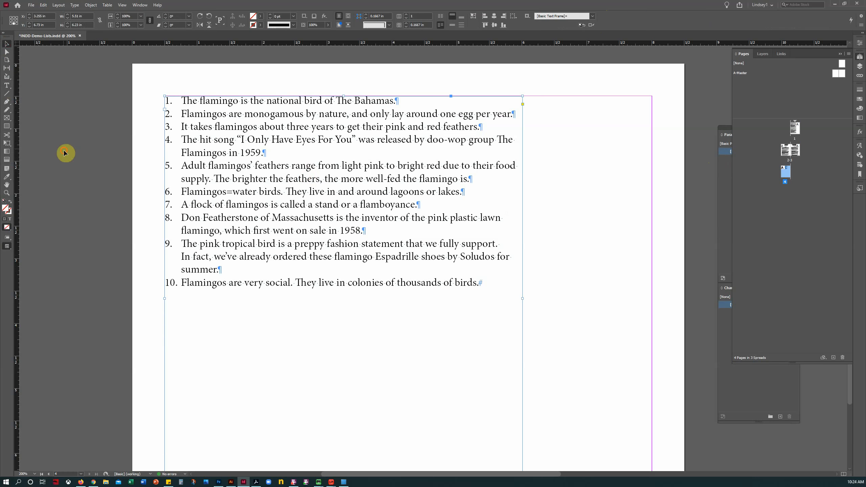
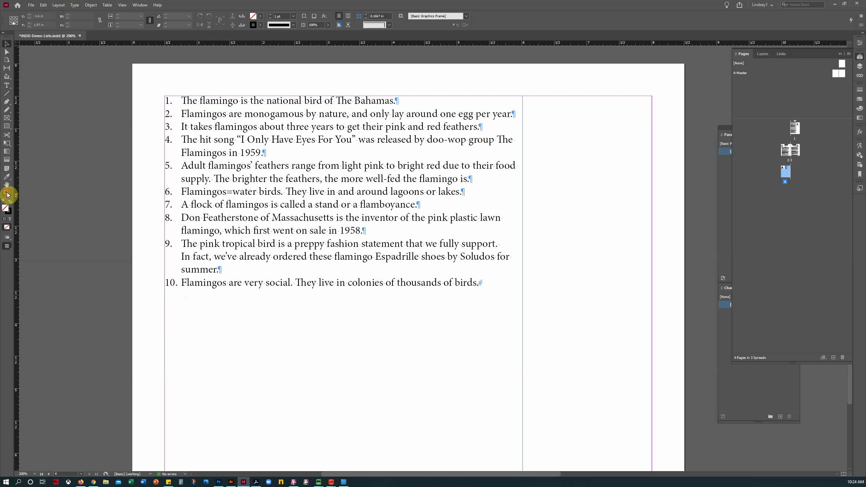
Step: Zoom in on items 9 and 10 and add a vertical guide at X 0.754 in, aligned with the list text
{"action": "left_click", "coordinate": [6, 192]}
{"action": "left_click_drag", "start_coordinate": [151, 229], "coordinate": [246, 295]}
{"action": "left_click", "coordinate": [6, 44]}
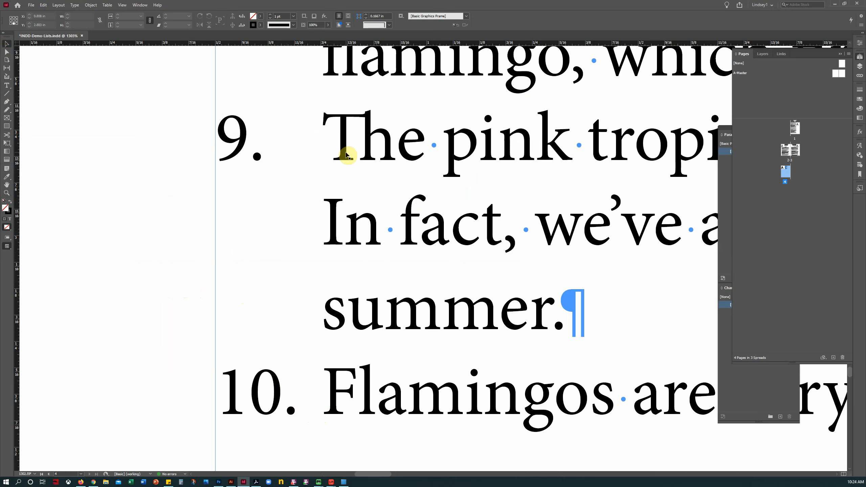
{"action": "scroll", "coordinate": [390, 276], "scroll_direction": "up", "scroll_amount": 10}
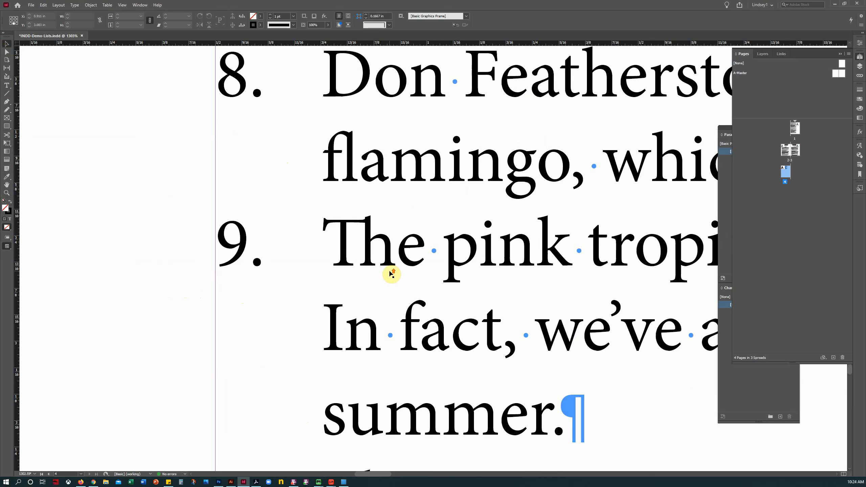
{"action": "scroll", "coordinate": [389, 272], "scroll_direction": "up", "scroll_amount": 8}
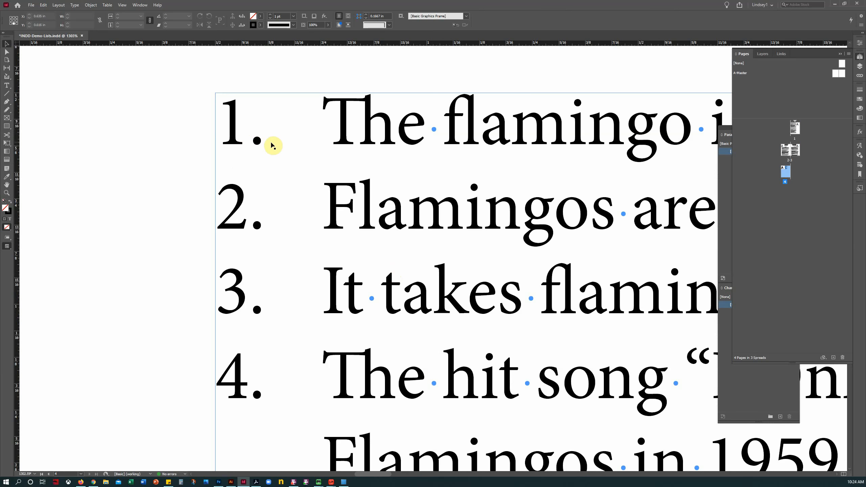
{"action": "left_click_drag", "start_coordinate": [16, 247], "coordinate": [322, 235]}
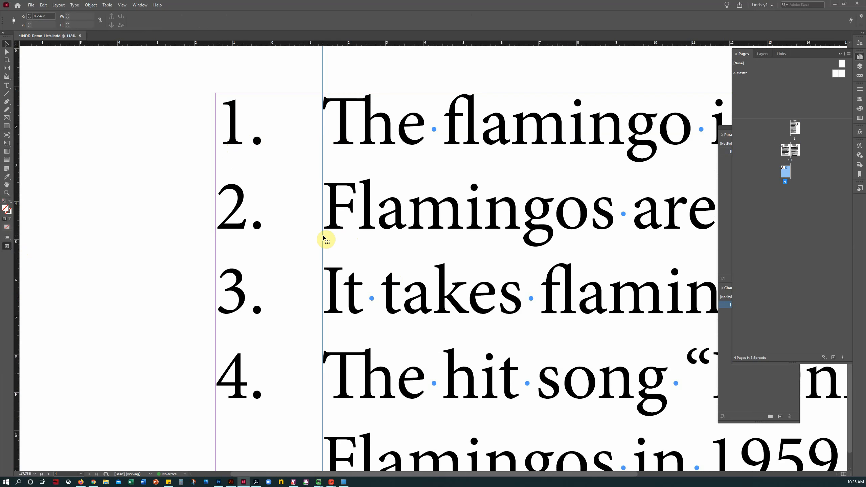
Step: Fit the page, then zoom in on the whole numbered list
{"action": "key", "text": "ctrl+0"}
{"action": "left_click", "coordinate": [6, 192]}
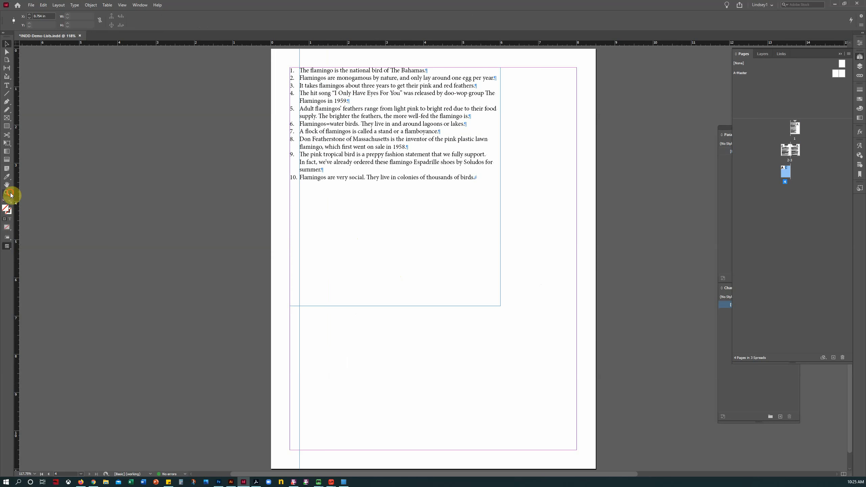
{"action": "left_click_drag", "start_coordinate": [294, 60], "coordinate": [541, 219]}
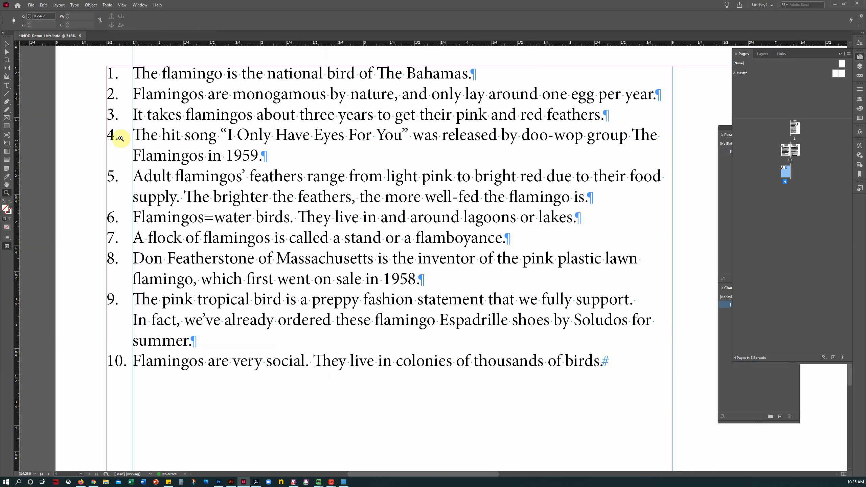
Step: Select all ten flamingo paragraphs and switch off Numbered List so they sit flush left
{"action": "left_click", "coordinate": [7, 86]}
{"action": "left_click", "coordinate": [173, 198]}
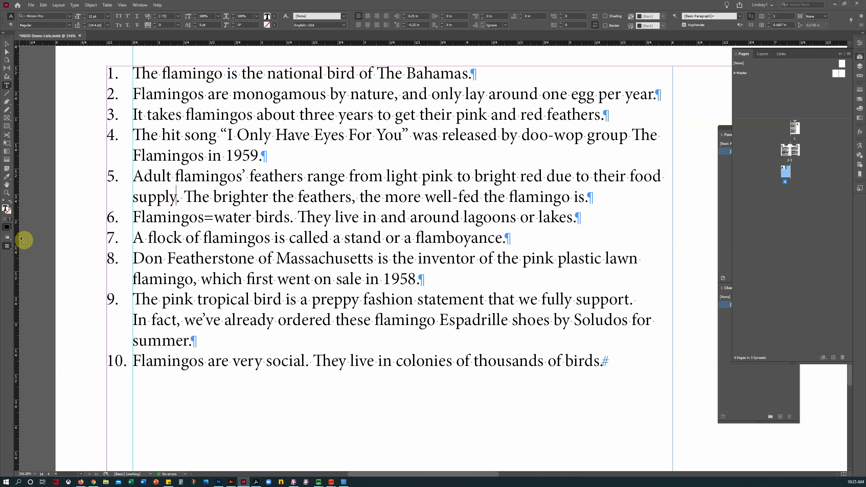
{"action": "left_click", "coordinate": [6, 248]}
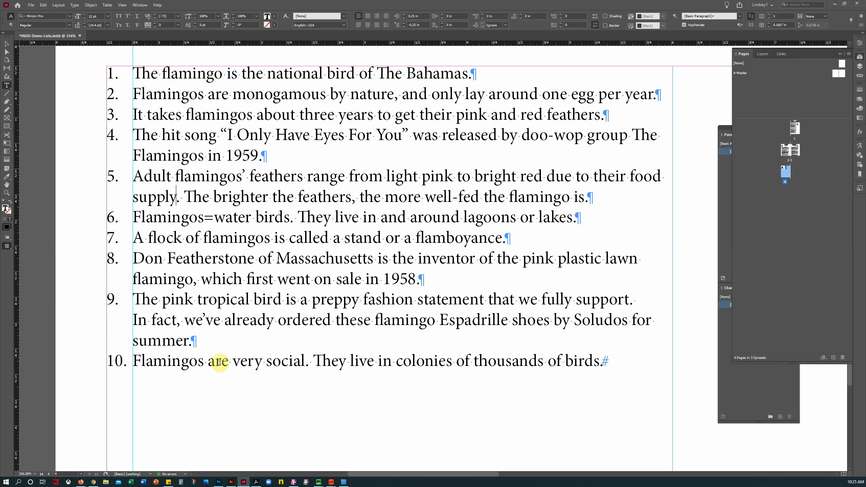
{"action": "key", "text": "ctrl+a"}
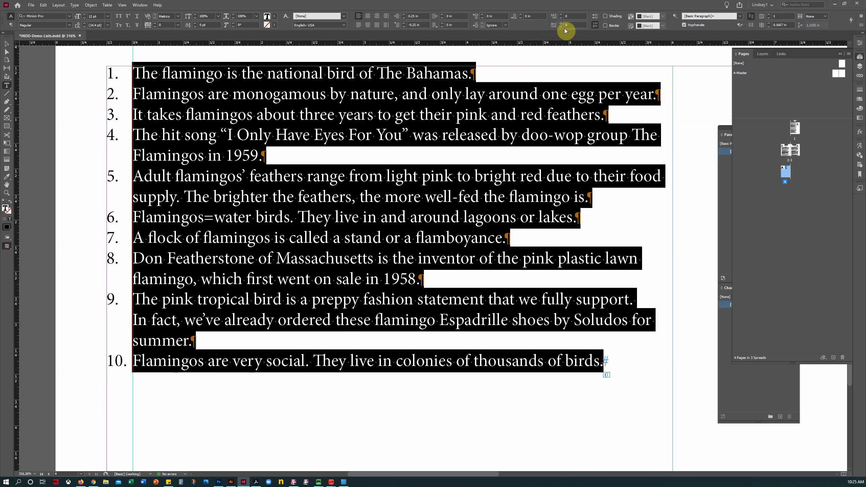
{"action": "left_click", "coordinate": [596, 27]}
{"action": "left_click", "coordinate": [222, 202]}
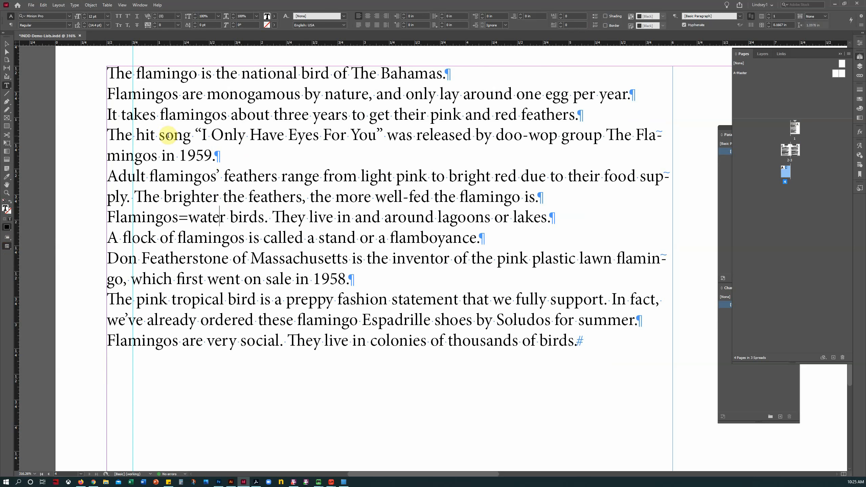
Step: Type the numbers 1., 2. and 3. at the start of the first three facts
{"action": "left_click", "coordinate": [111, 70]}
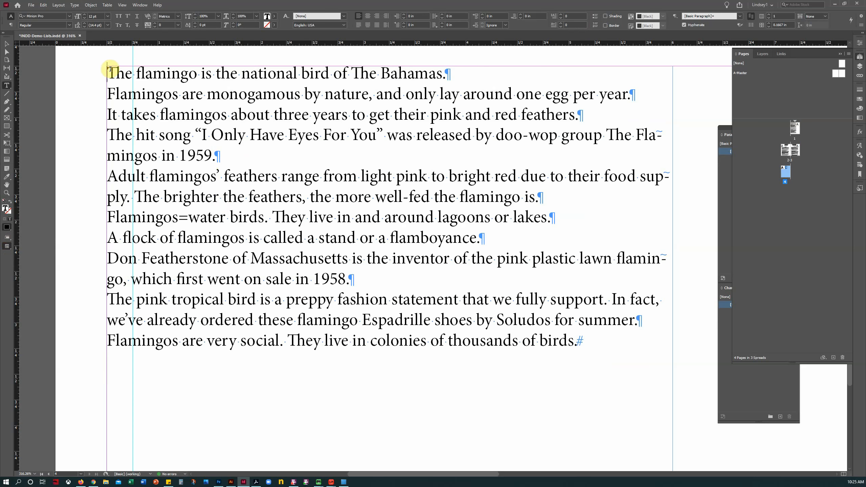
{"action": "type", "text": "1."}
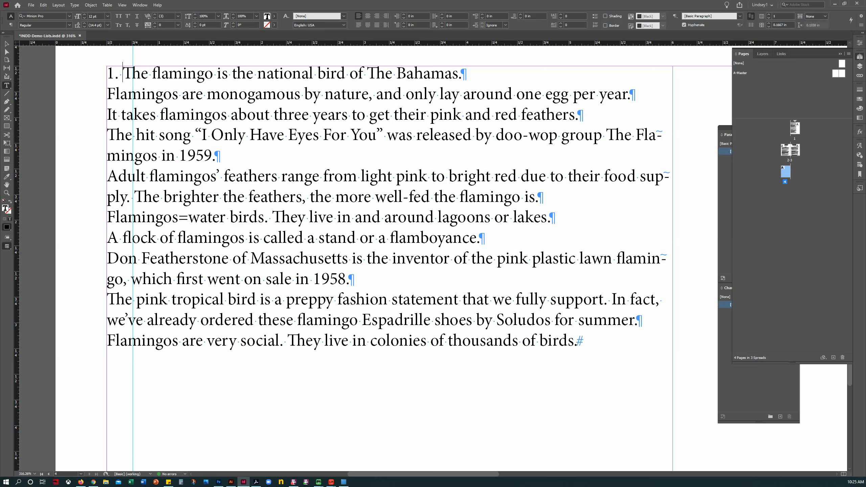
{"action": "key", "text": "shift+Left"}
{"action": "key", "text": "Left"}
{"action": "type", "text": "2."}
{"action": "key", "text": "Down"}
{"action": "key", "text": "Home"}
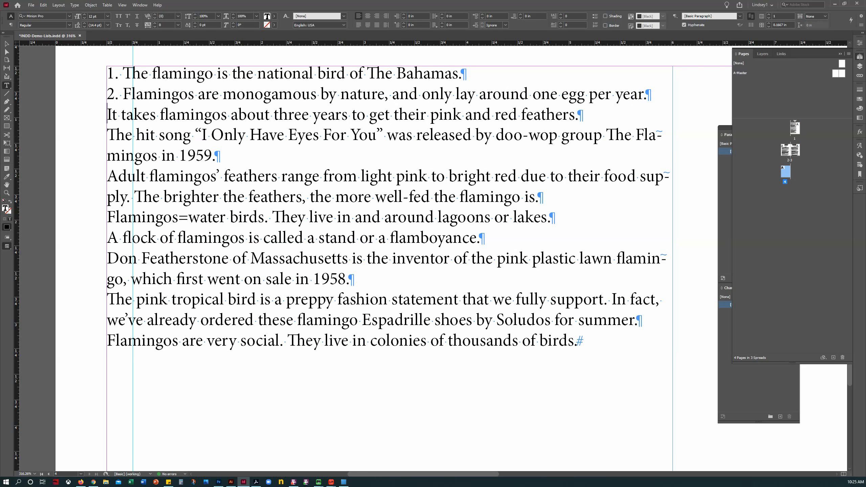
{"action": "type", "text": "3."}
Step: Type numbers 4. through 10. before the remaining facts
{"action": "key", "text": "End"}
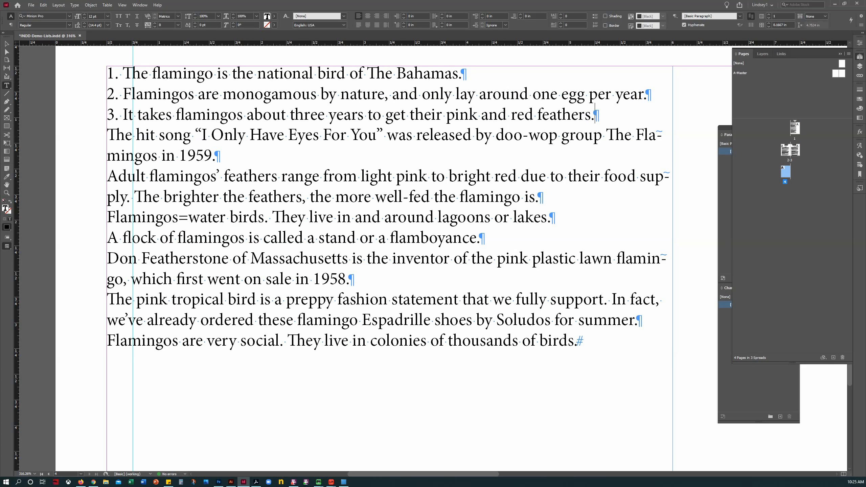
{"action": "type", "text": "4. "}
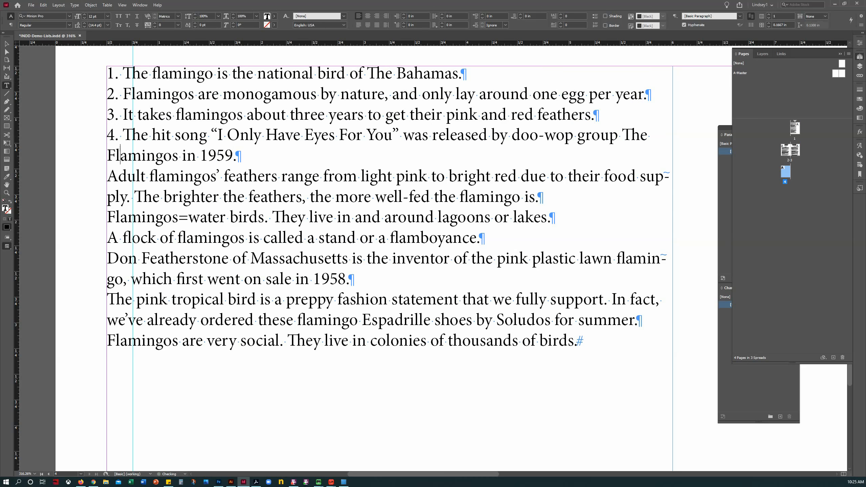
{"action": "type", "text": "5. "}
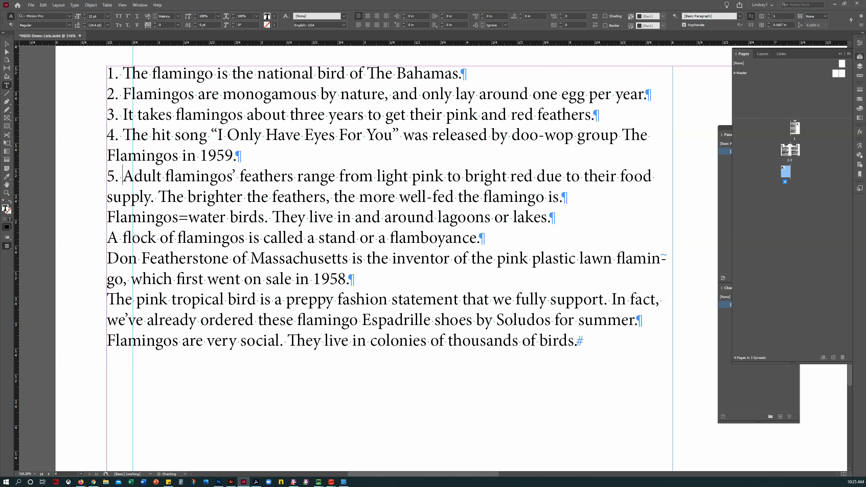
{"action": "type", "text": "6. "}
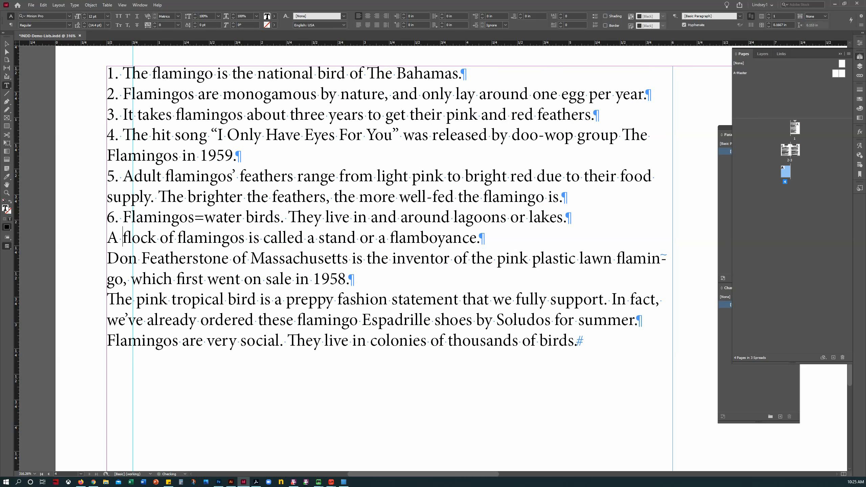
{"action": "type", "text": "7. "}
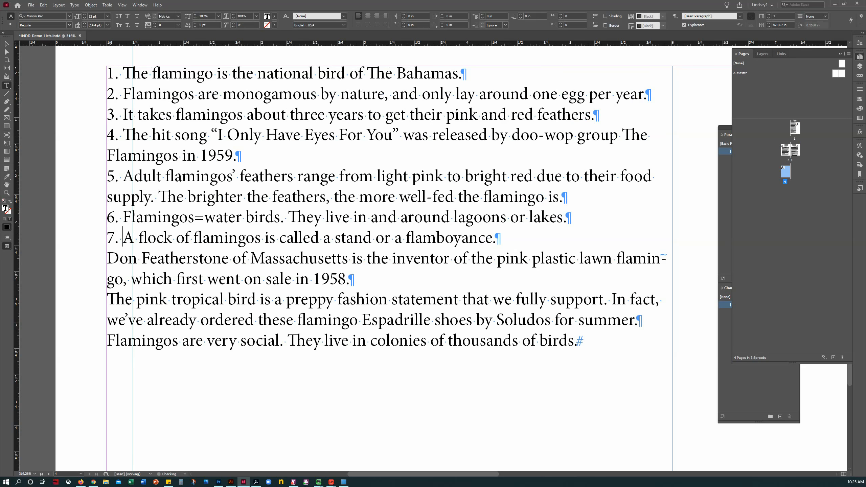
{"action": "type", "text": "8. "}
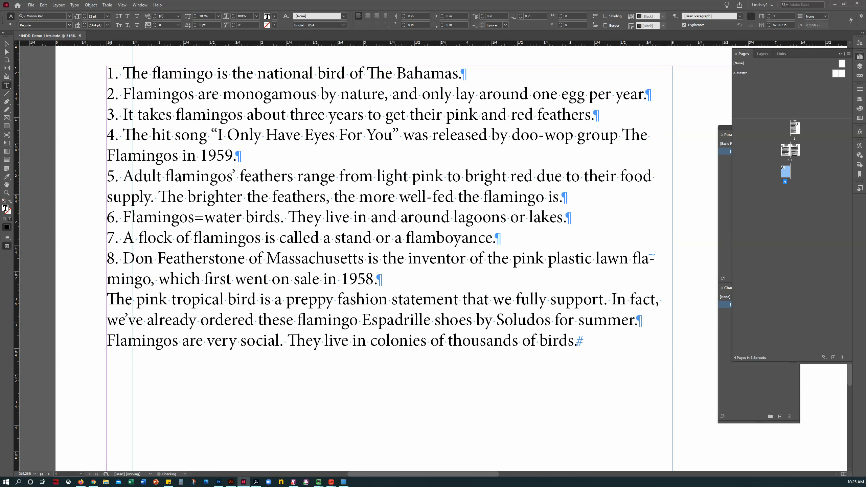
{"action": "type", "text": "9."}
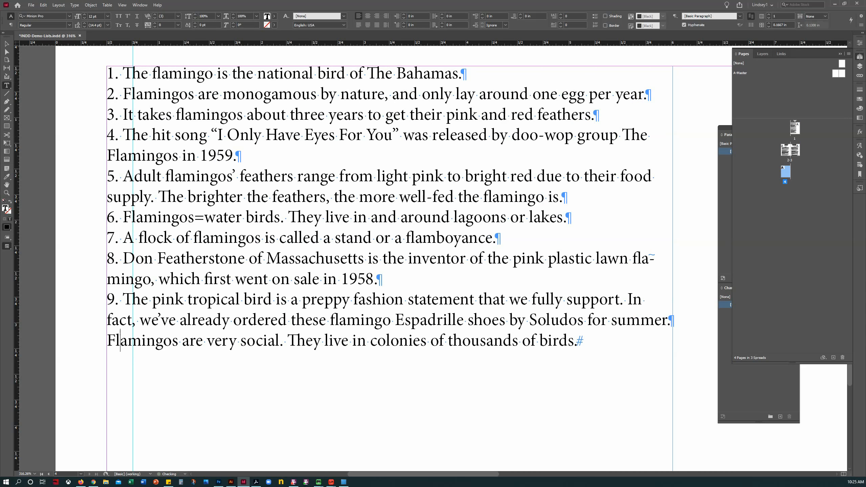
{"action": "key", "text": "Left"}
{"action": "type", "text": "10."}
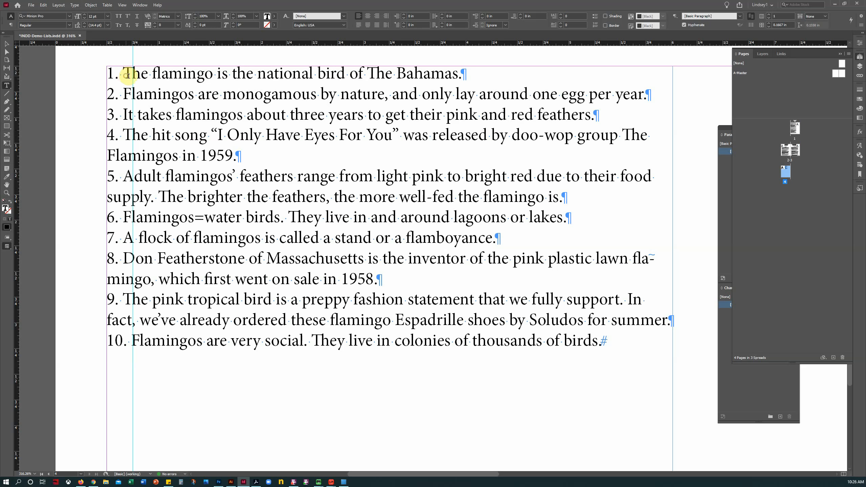
{"action": "left_click", "coordinate": [126, 75]}
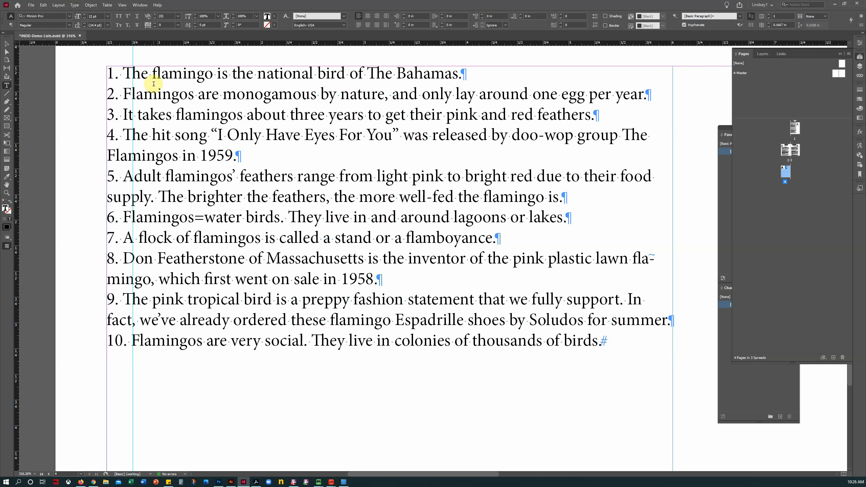
Step: Insert an Indent to Here character (Ctrl+\) after the numbers of the first facts
{"action": "key", "text": "ctrl+backslash"}
{"action": "key", "text": "Down"}
{"action": "key", "text": "ctrl+backslash"}
{"action": "key", "text": "Down"}
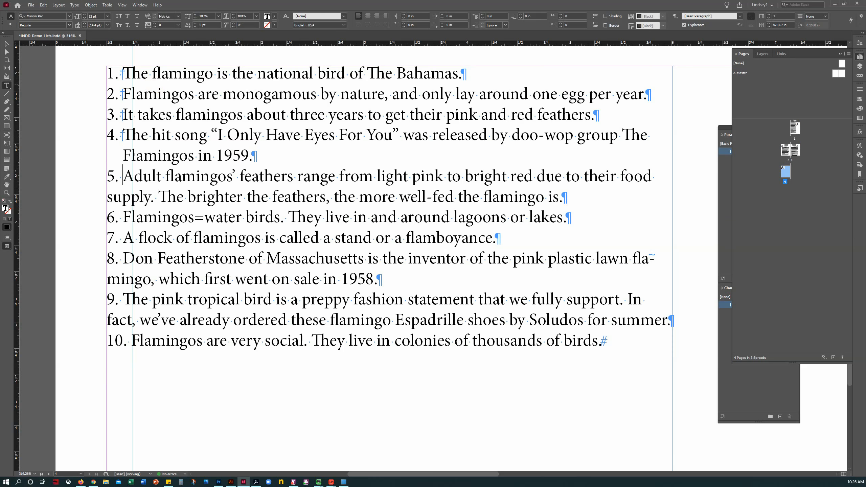
{"action": "key", "text": "ctrl+backslash"}
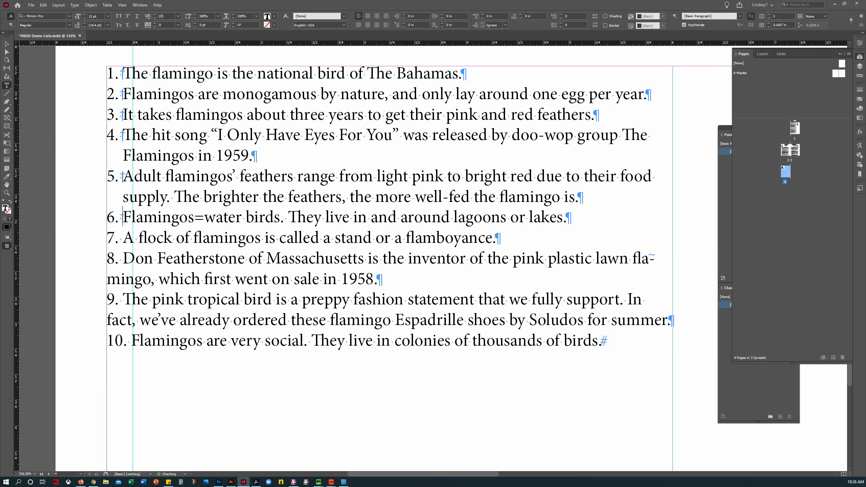
{"action": "key", "text": "Down"}
Step: Remove a stray backslash, add Indent to Here to the remaining facts, and select the list frame
{"action": "type", "text": "\\"}
{"action": "key", "text": "BackSpace"}
{"action": "key", "text": "ctrl+backslash"}
{"action": "key", "text": "ctrl+backslash"}
{"action": "key", "text": "ctrl+backslash"}
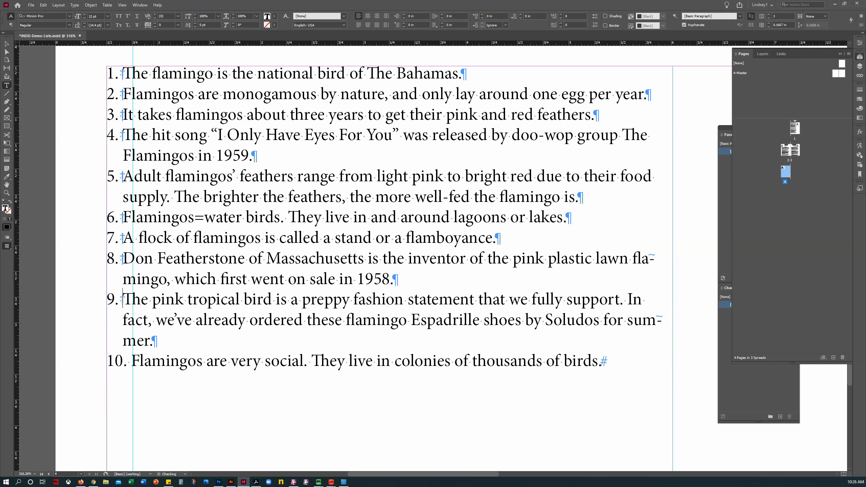
{"action": "key", "text": "Down"}
{"action": "key", "text": "Right"}
{"action": "key", "text": "Right"}
{"action": "left_click", "coordinate": [6, 43]}
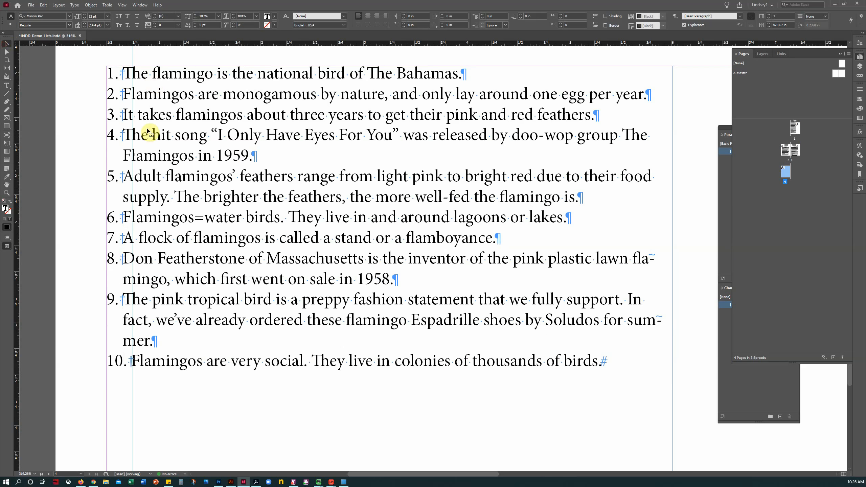
{"action": "left_click", "coordinate": [148, 132]}
Step: Place a vertical guide at about 0.675 in beside the list numbers and zoom into the list's top-left
{"action": "left_click_drag", "start_coordinate": [16, 289], "coordinate": [44, 294]}
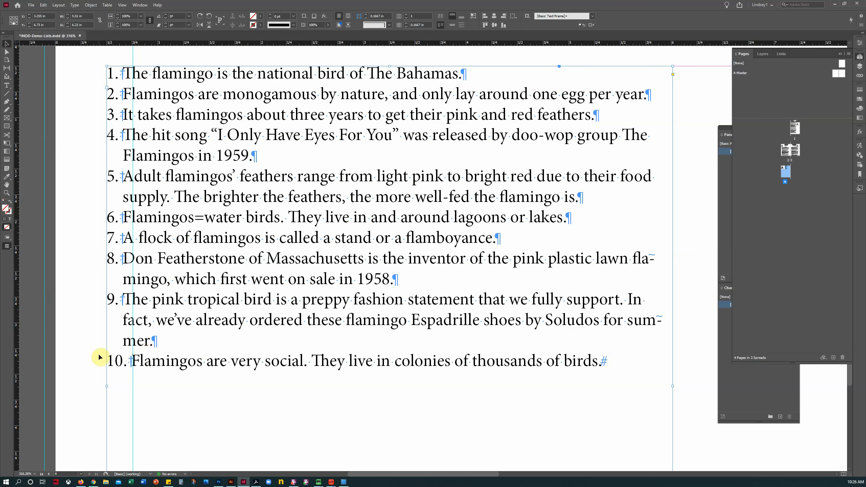
{"action": "left_click_drag", "start_coordinate": [47, 325], "coordinate": [123, 320]}
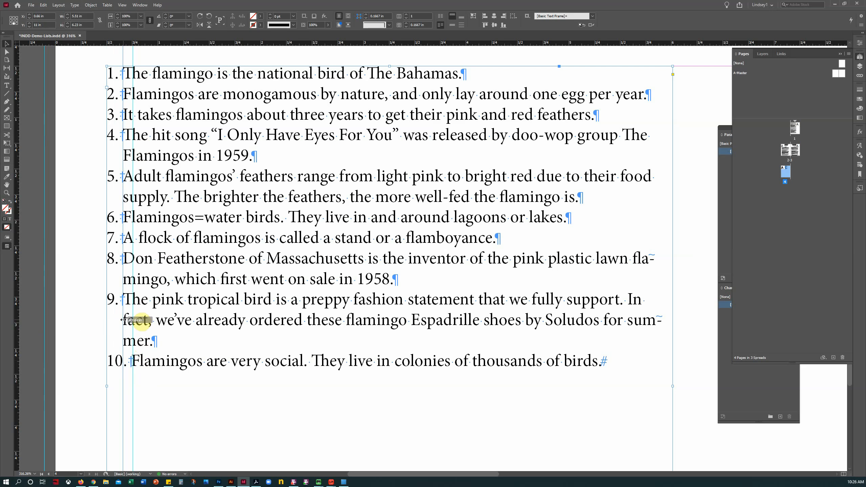
{"action": "left_click_drag", "start_coordinate": [122, 319], "coordinate": [122, 320]}
{"action": "left_click", "coordinate": [7, 193]}
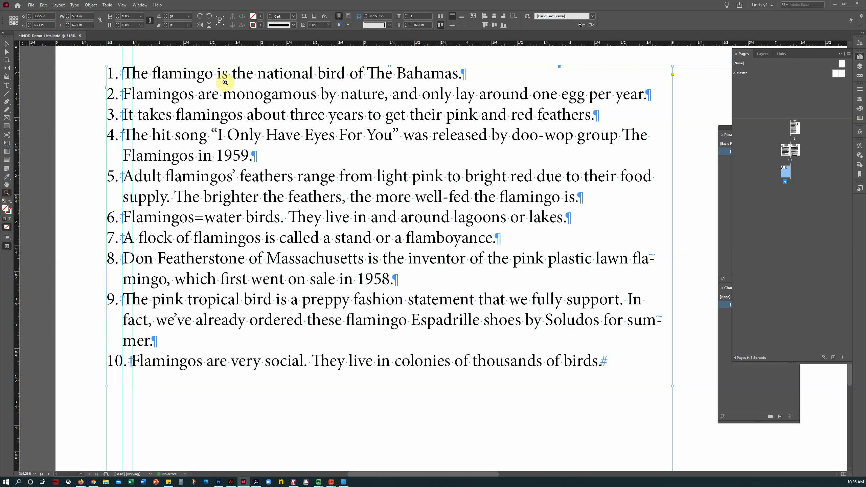
{"action": "left_click_drag", "start_coordinate": [103, 56], "coordinate": [201, 129]}
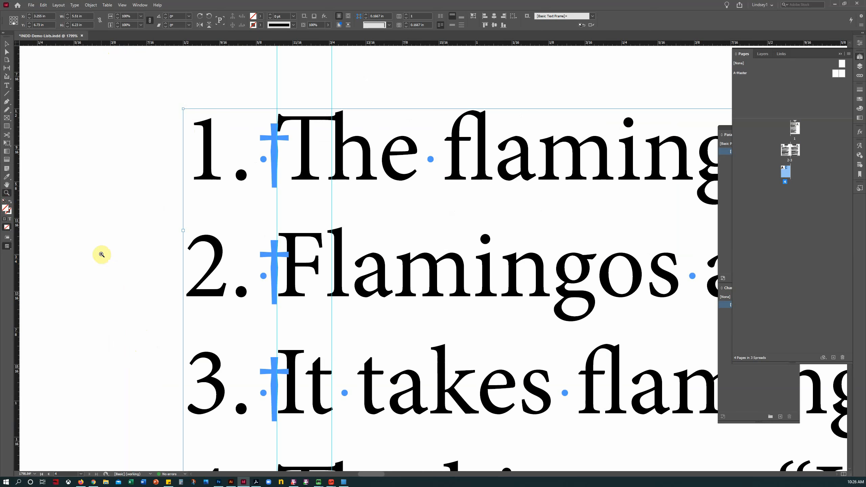
Step: Switch to Preview screen mode and undo an accidental black stroke on the text frame
{"action": "left_click_drag", "start_coordinate": [7, 246], "coordinate": [40, 265]}
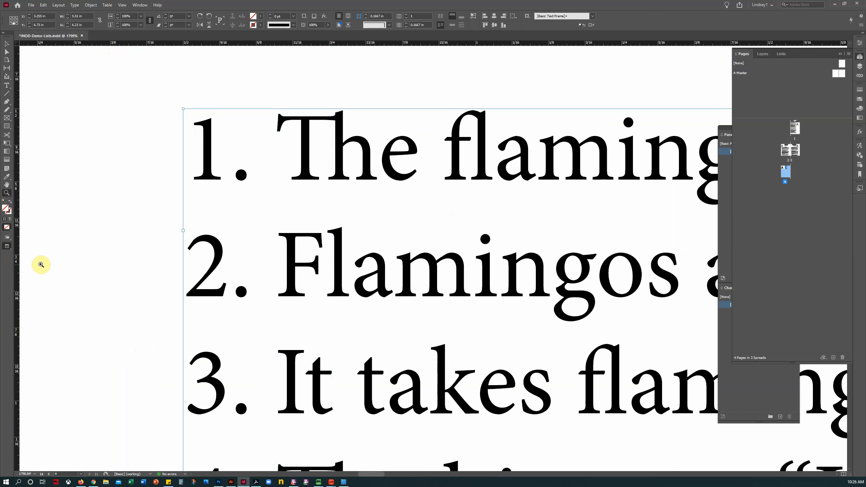
{"action": "left_click", "coordinate": [7, 176]}
{"action": "left_click", "coordinate": [255, 292]}
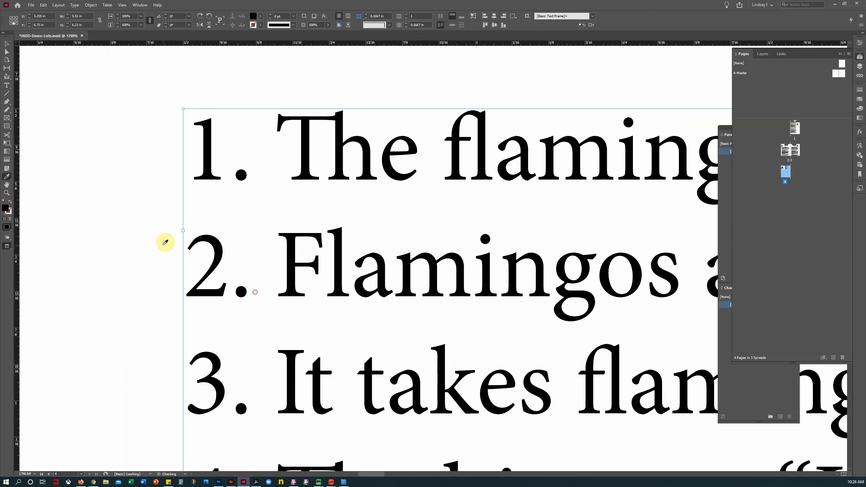
{"action": "left_click", "coordinate": [182, 249]}
{"action": "key", "text": "ctrl+z"}
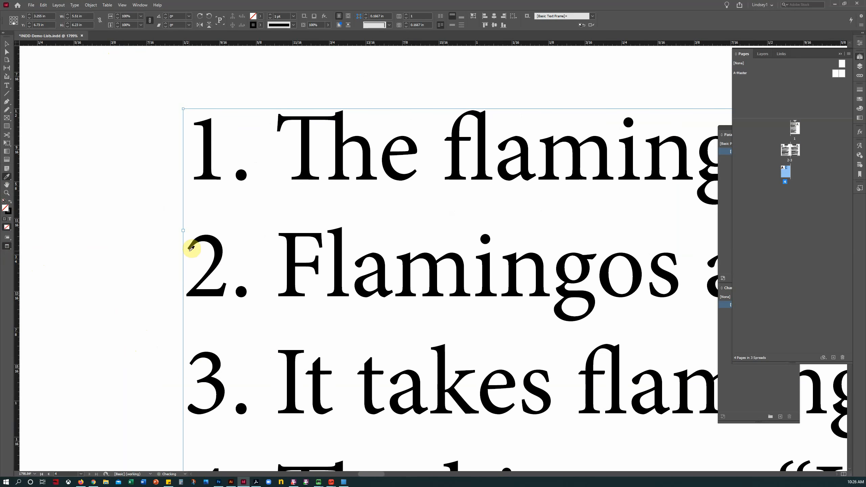
Step: Pan and zoom across the list at 800% and then 600% to inspect the hanging indents
{"action": "key", "text": "h"}
{"action": "left_click_drag", "start_coordinate": [331, 276], "coordinate": [265, 242]}
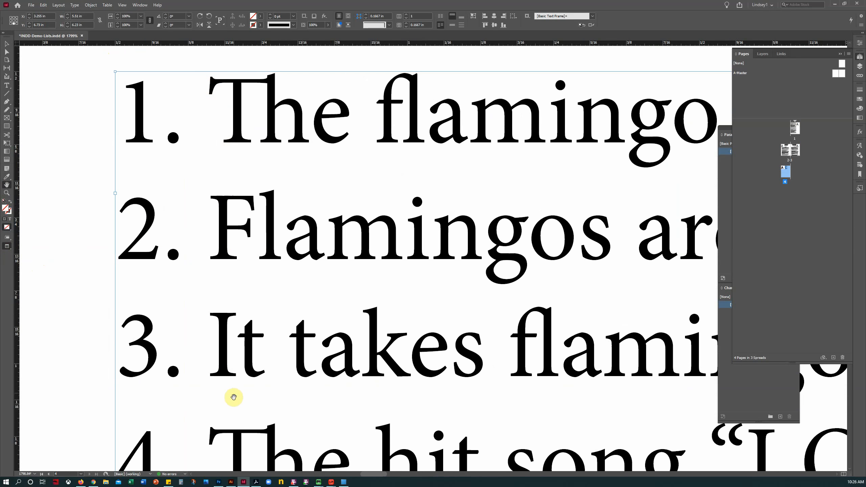
{"action": "scroll", "coordinate": [240, 409], "scroll_direction": "down", "scroll_amount": 2}
{"action": "scroll", "coordinate": [240, 409], "scroll_direction": "down", "scroll_amount": 1}
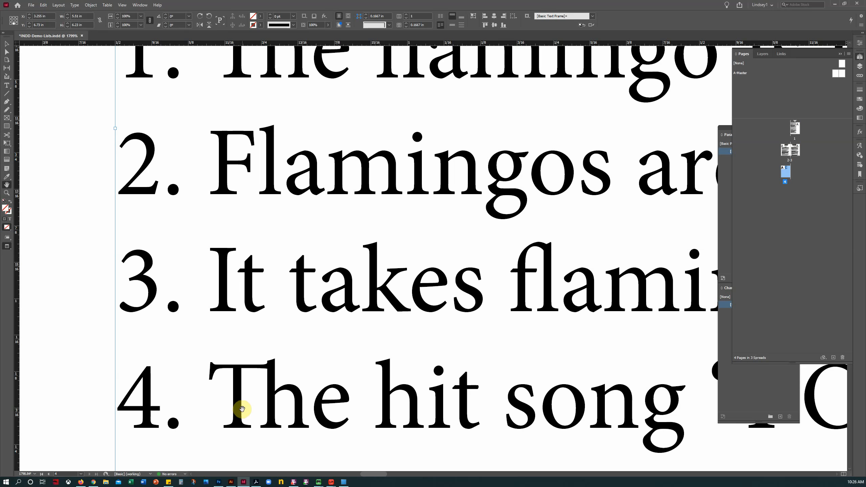
{"action": "left_click", "coordinate": [7, 193]}
{"action": "left_click", "coordinate": [337, 268], "text": "alt"}
{"action": "left_click", "coordinate": [381, 267], "text": "alt"}
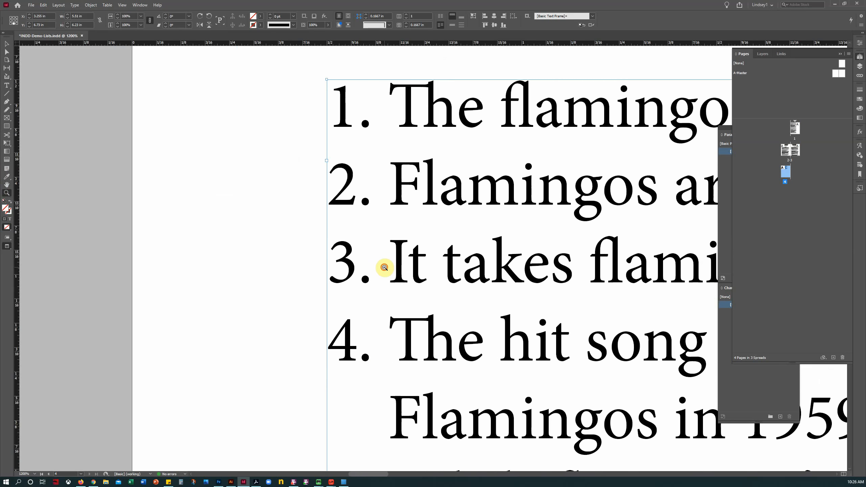
{"action": "left_click", "coordinate": [385, 268], "text": "alt"}
{"action": "left_click", "coordinate": [8, 186]}
{"action": "left_click_drag", "start_coordinate": [386, 233], "coordinate": [174, 211]}
{"action": "left_click_drag", "start_coordinate": [361, 287], "coordinate": [288, 241]}
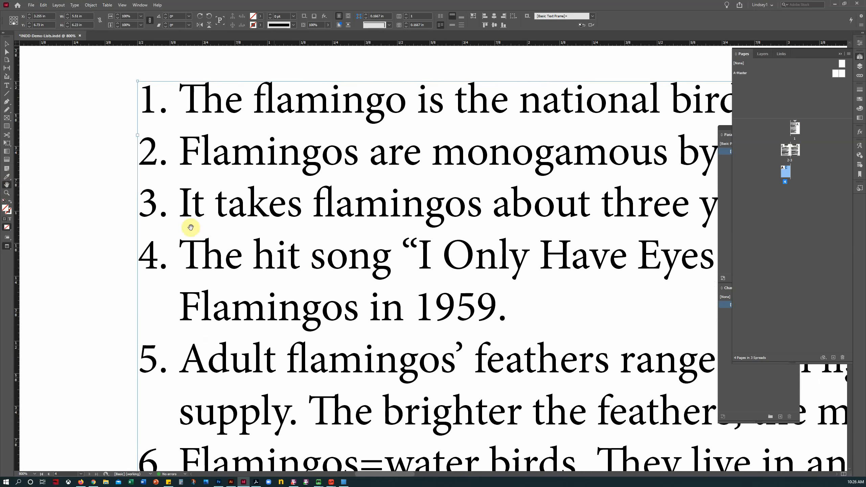
{"action": "left_click", "coordinate": [7, 193]}
{"action": "left_click", "coordinate": [271, 293], "text": "alt"}
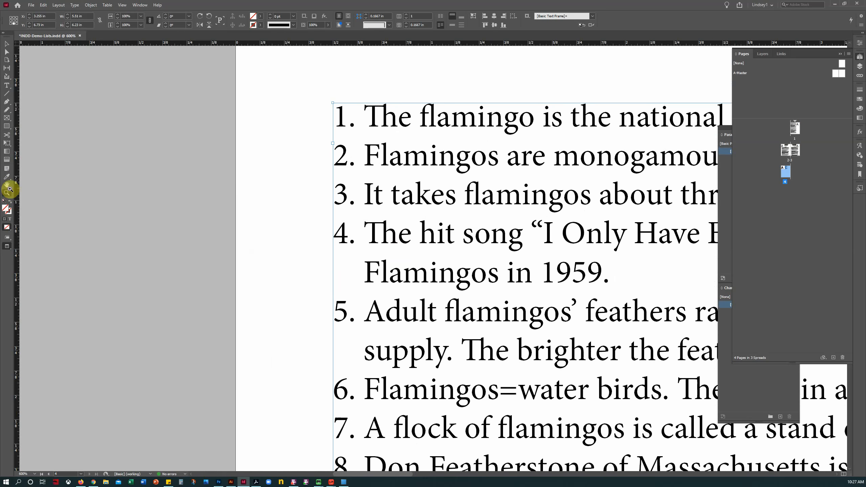
{"action": "left_click", "coordinate": [7, 185]}
{"action": "left_click_drag", "start_coordinate": [394, 248], "coordinate": [187, 219]}
Step: Deselect the frame, fit the page, and zoom back in on the numbered list
{"action": "left_click", "coordinate": [6, 43]}
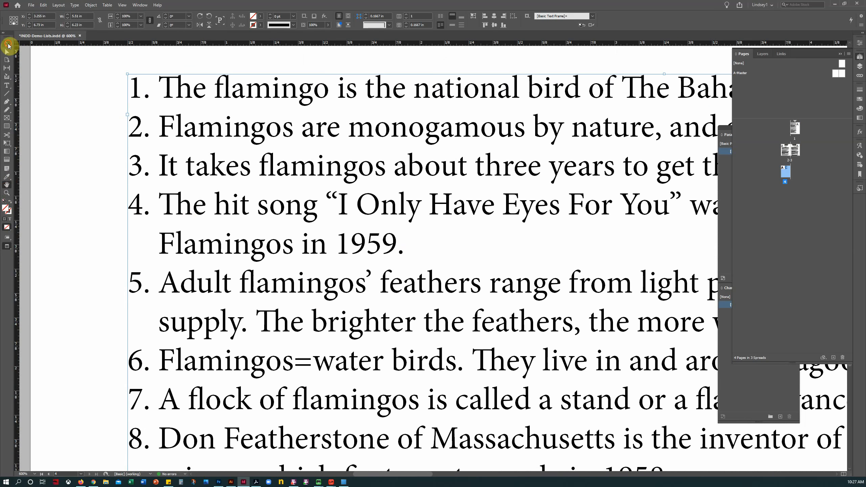
{"action": "left_click", "coordinate": [86, 179]}
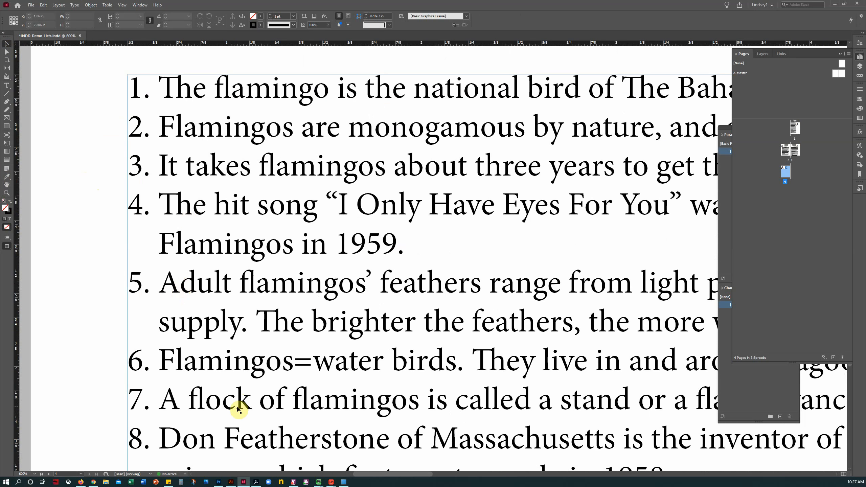
{"action": "scroll", "coordinate": [237, 409], "scroll_direction": "down", "scroll_amount": 5}
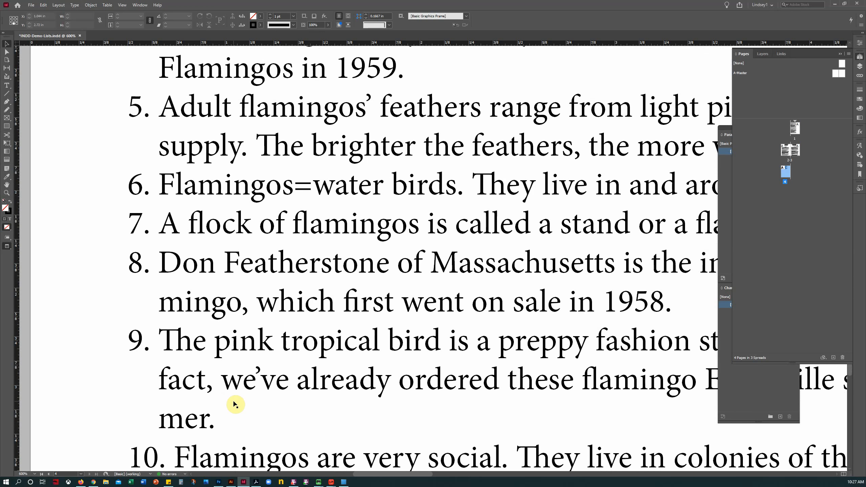
{"action": "scroll", "coordinate": [235, 404], "scroll_direction": "down", "scroll_amount": 1}
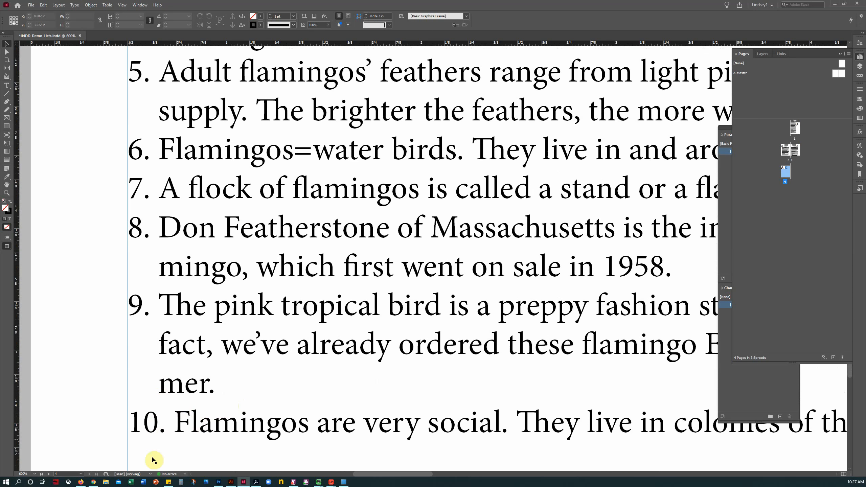
{"action": "key", "text": "ctrl+0"}
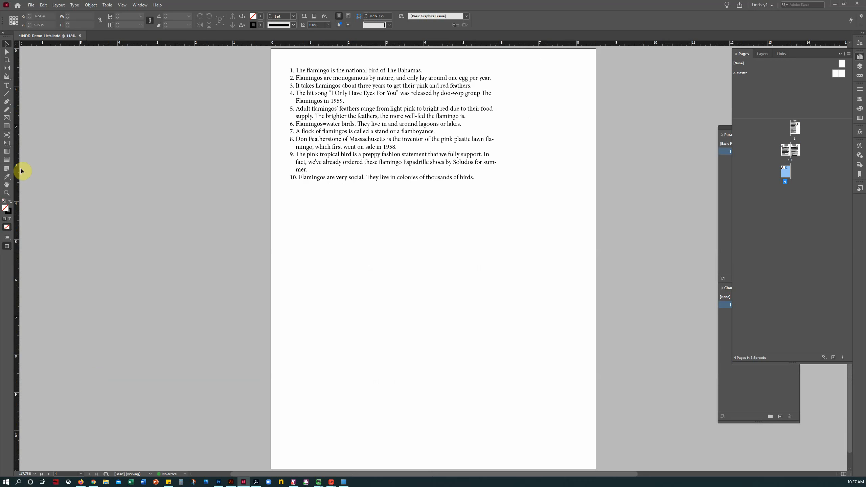
{"action": "left_click_drag", "start_coordinate": [273, 56], "coordinate": [534, 219]}
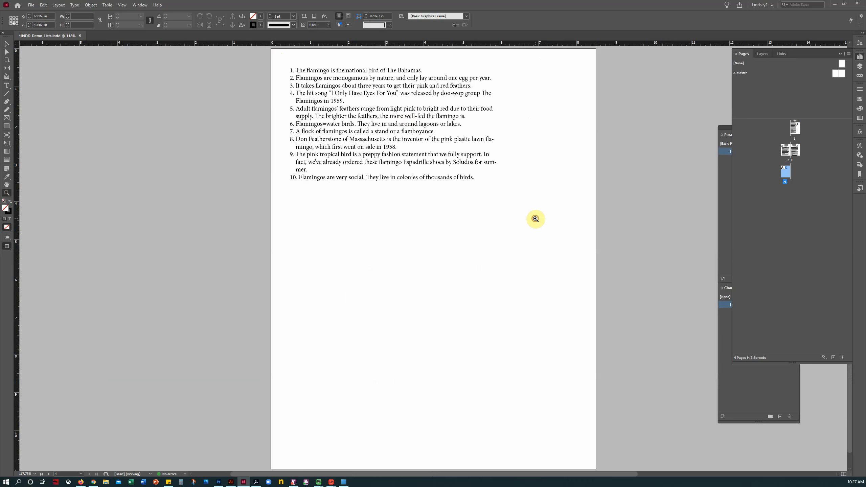
Step: Show guides and hidden characters, then replace the Indent to Here markers with tabs in items 1–5
{"action": "left_click", "coordinate": [43, 259]}
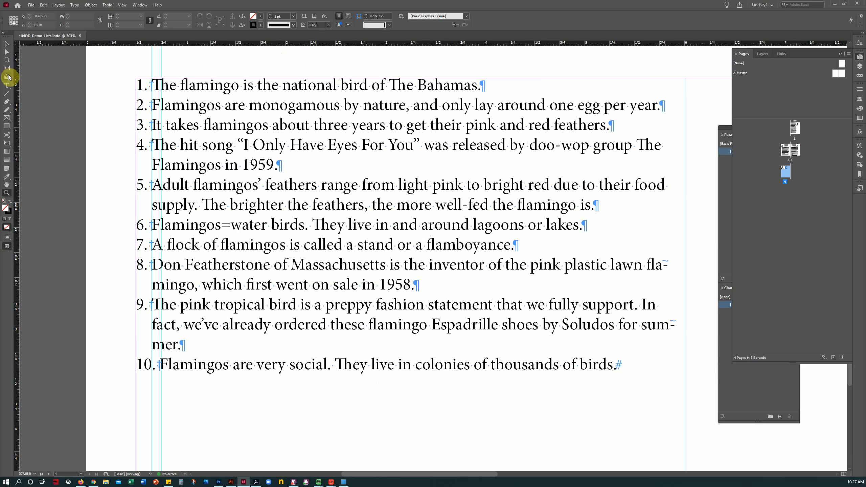
{"action": "left_click", "coordinate": [7, 85]}
{"action": "left_click", "coordinate": [183, 86]}
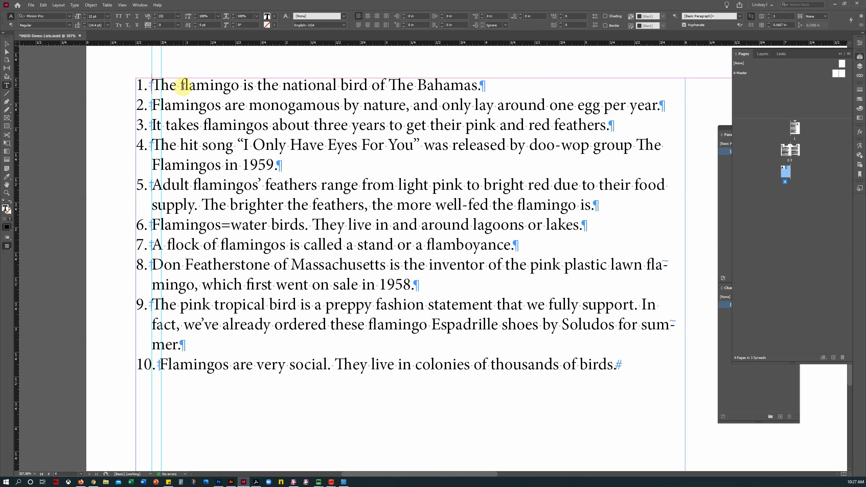
{"action": "key", "text": "BackSpace"}
{"action": "key", "text": "BackSpace"}
{"action": "key", "text": "Tab"}
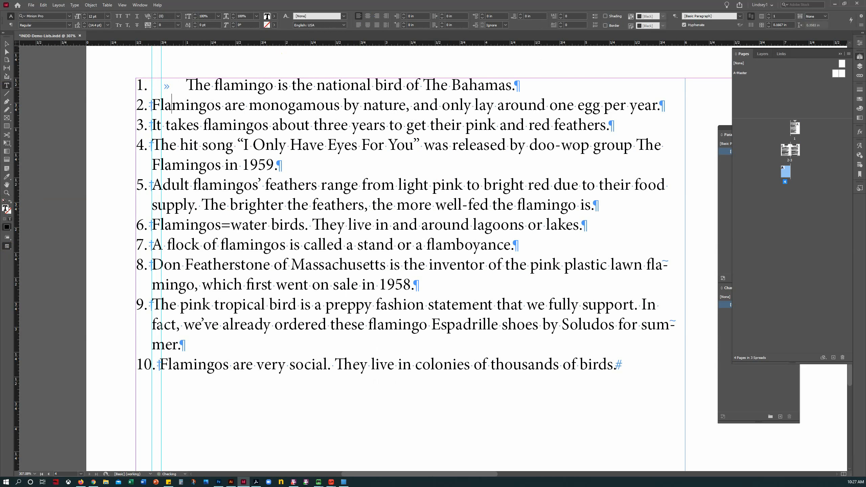
{"action": "key", "text": "BackSpace"}
{"action": "key", "text": "Tab"}
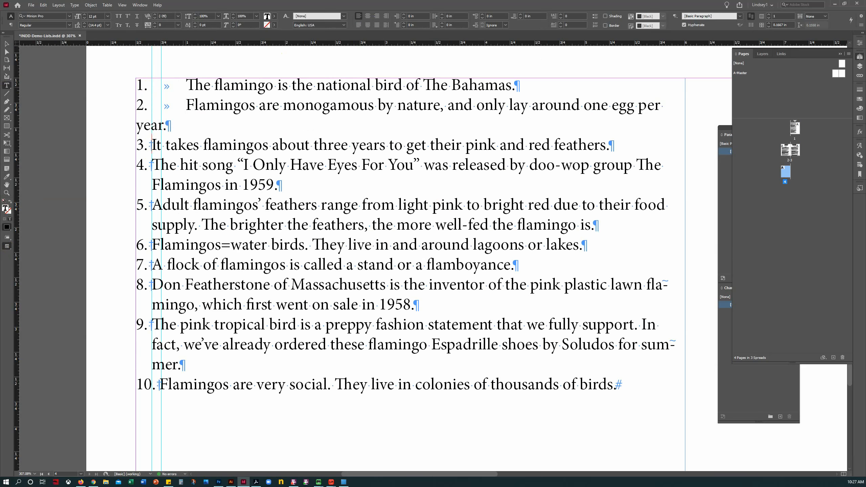
{"action": "key", "text": "BackSpace"}
{"action": "key", "text": "Tab"}
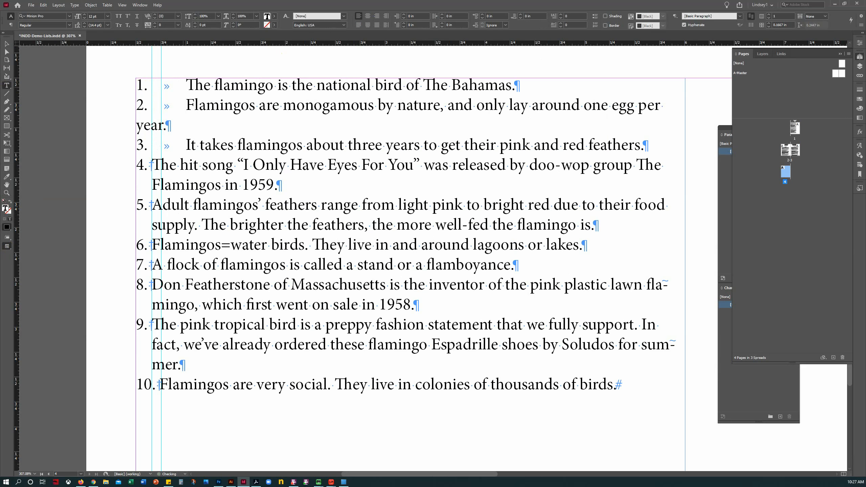
{"action": "key", "text": "BackSpace"}
{"action": "key", "text": "Tab"}
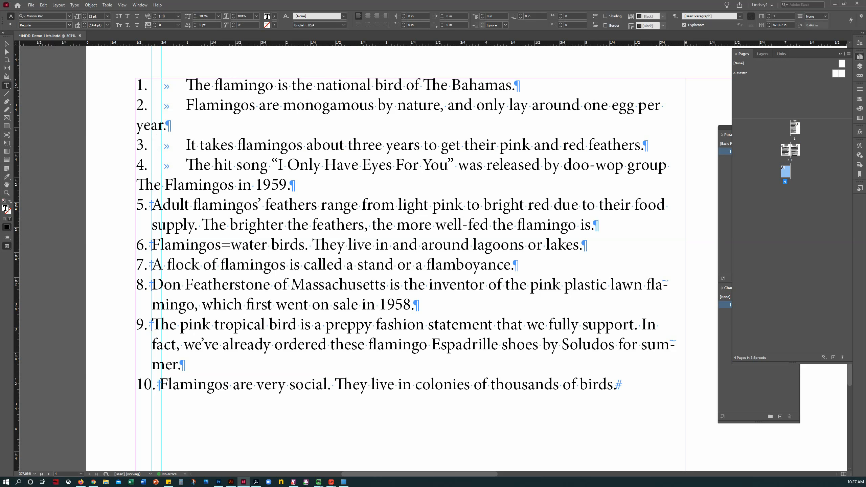
{"action": "key", "text": "BackSpace"}
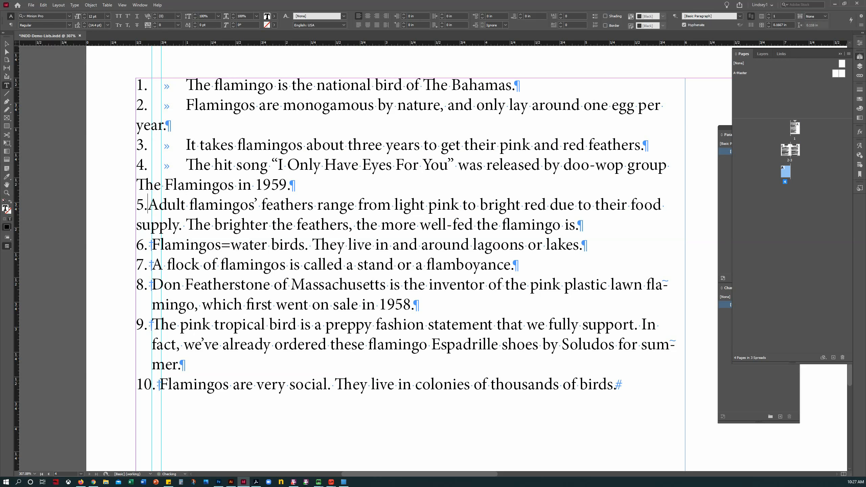
{"action": "key", "text": "Tab"}
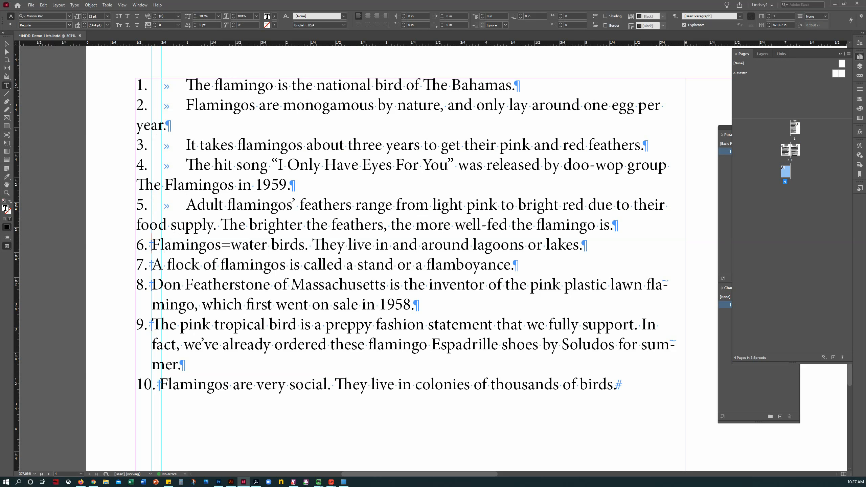
Step: Replace the Indent to Here markers with tabs after numbers 6 through 10
{"action": "key", "text": "BackSpace"}
{"action": "key", "text": "Tab"}
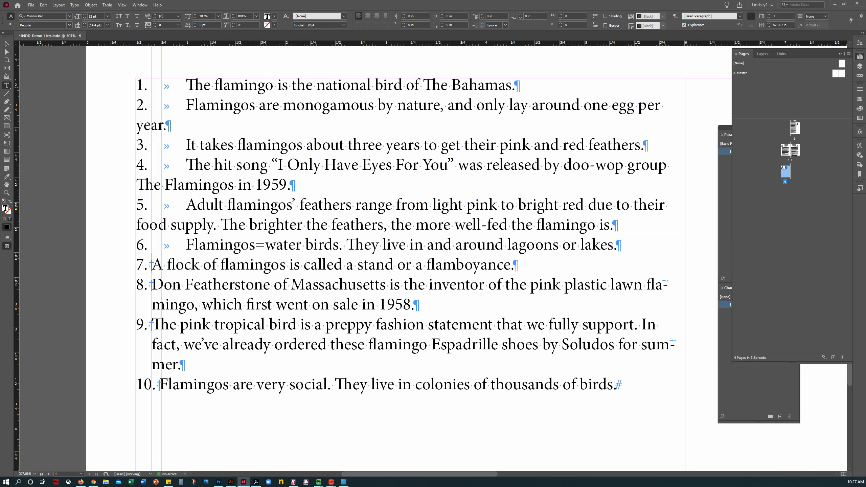
{"action": "key", "text": "BackSpace"}
{"action": "key", "text": "Tab"}
{"action": "key", "text": "Down"}
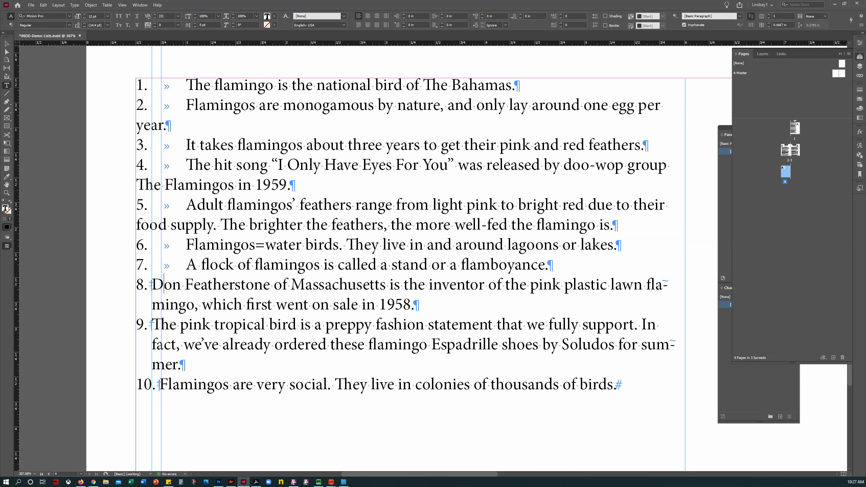
{"action": "key", "text": "BackSpace"}
{"action": "key", "text": "Tab"}
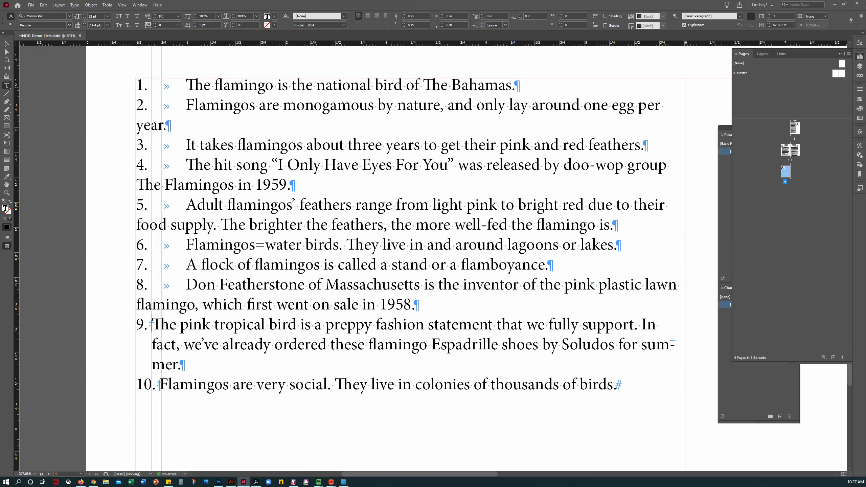
{"action": "key", "text": "BackSpace"}
{"action": "key", "text": "Tab"}
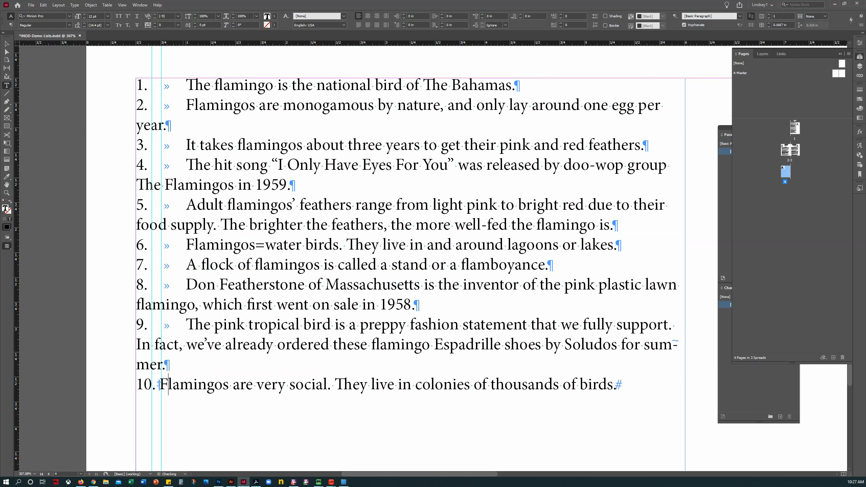
{"action": "key", "text": "BackSpace"}
{"action": "key", "text": "Tab"}
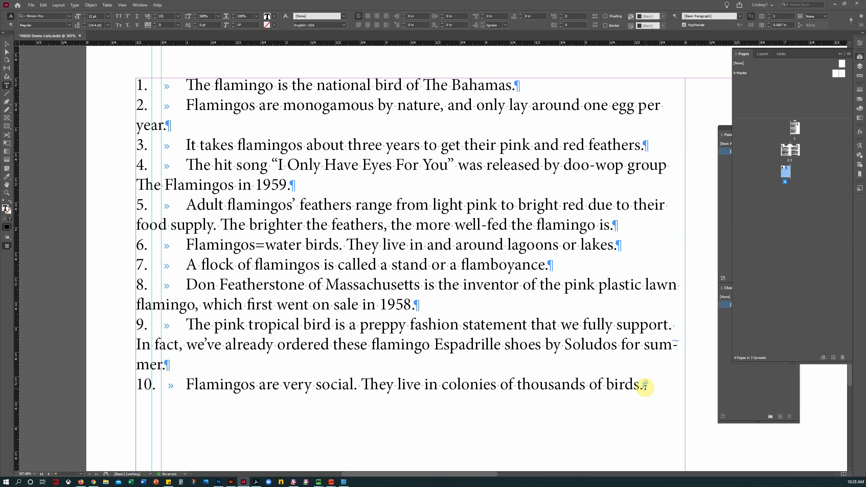
{"action": "left_click", "coordinate": [6, 44]}
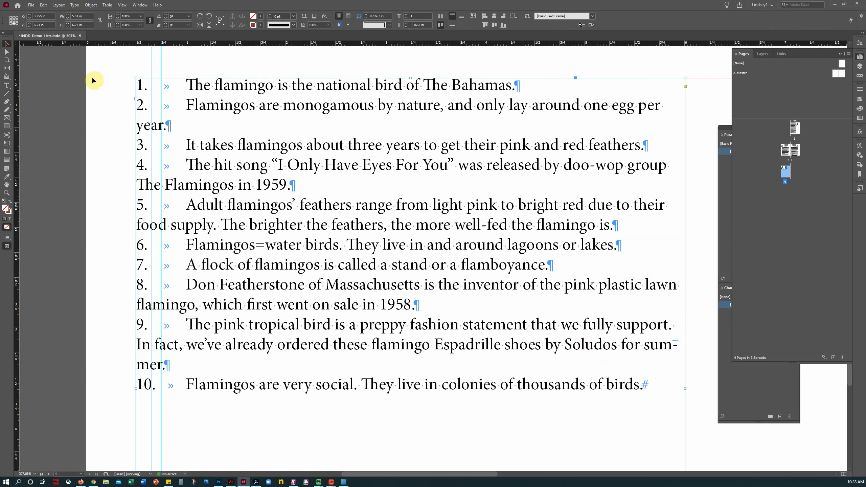
Step: Delete the left ruler guide and move the vertical guide to 0.76 in
{"action": "left_click", "coordinate": [152, 64]}
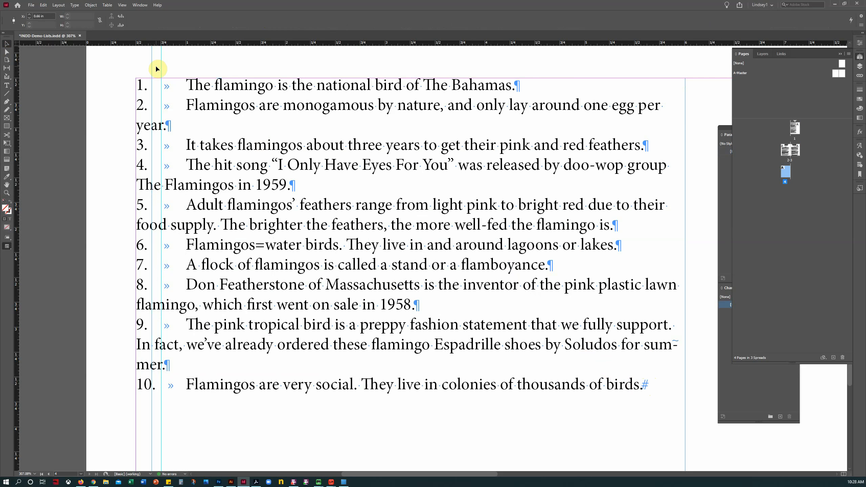
{"action": "key", "text": "Delete"}
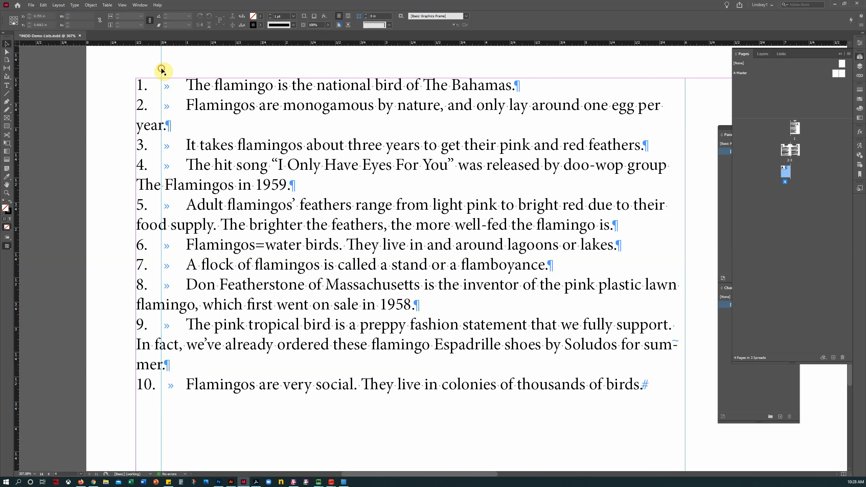
{"action": "mouse_move", "coordinate": [161, 70]}
{"action": "left_mouse_down"}
{"action": "mouse_move", "coordinate": [180, 68]}
{"action": "mouse_move", "coordinate": [162, 69]}
{"action": "left_mouse_up"}
Step: Select all the list text and add a tab stop at 0.2639 in via Type > Tabs
{"action": "left_click", "coordinate": [7, 85]}
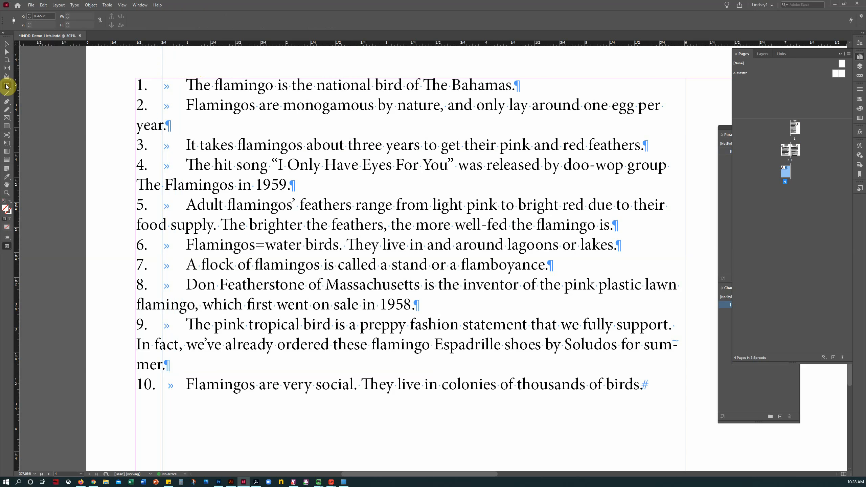
{"action": "left_click_drag", "start_coordinate": [643, 384], "coordinate": [48, 89]}
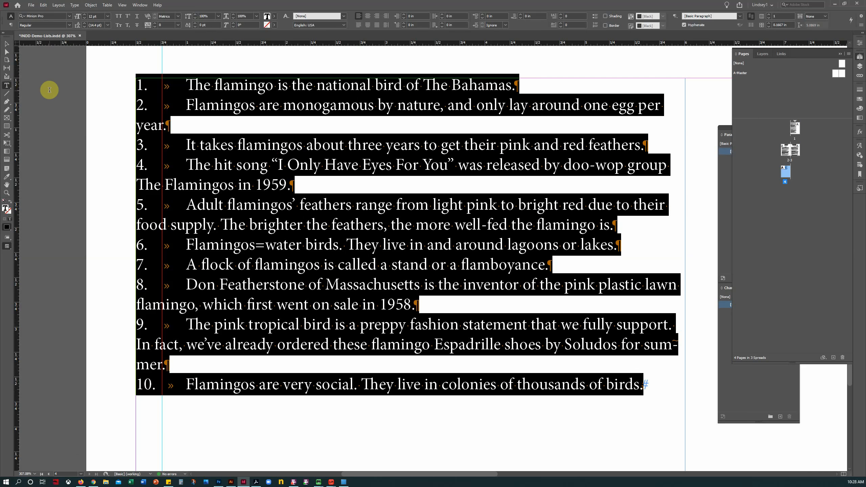
{"action": "left_click", "coordinate": [75, 6]}
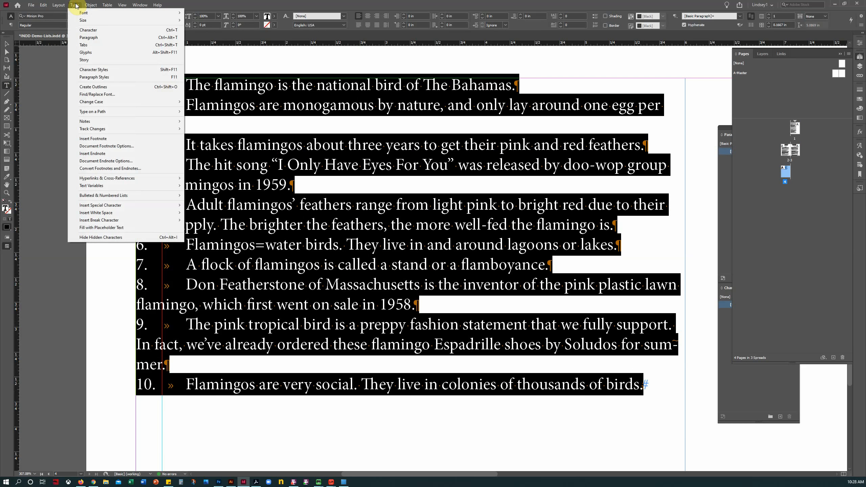
{"action": "left_click", "coordinate": [86, 45]}
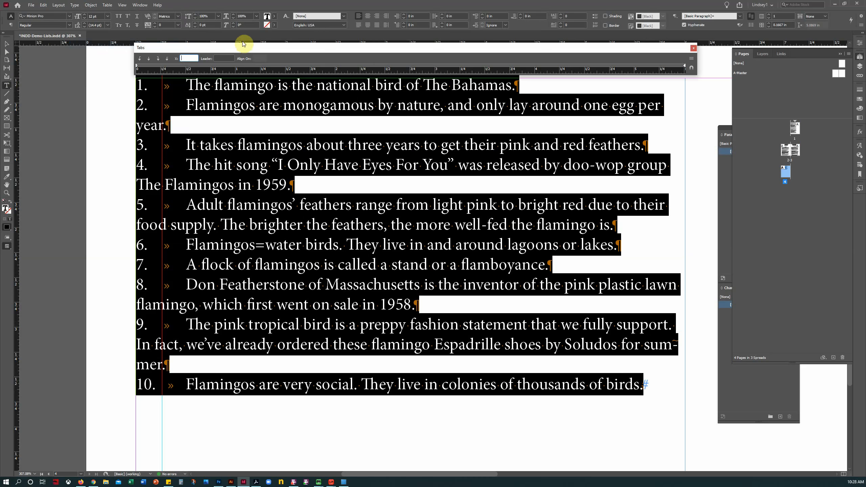
{"action": "left_click_drag", "start_coordinate": [157, 67], "coordinate": [162, 67]}
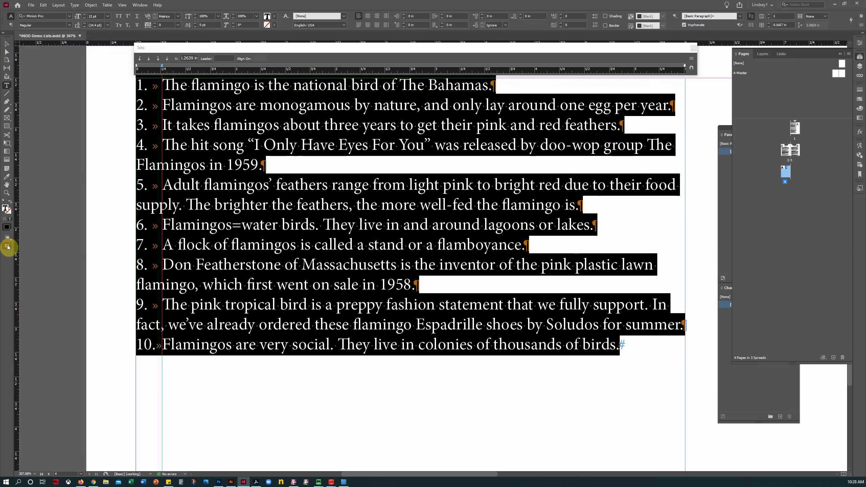
Step: Preview the page without guides, deselect, and zoom in on items 7 to 10
{"action": "left_click_drag", "start_coordinate": [7, 245], "coordinate": [28, 265]}
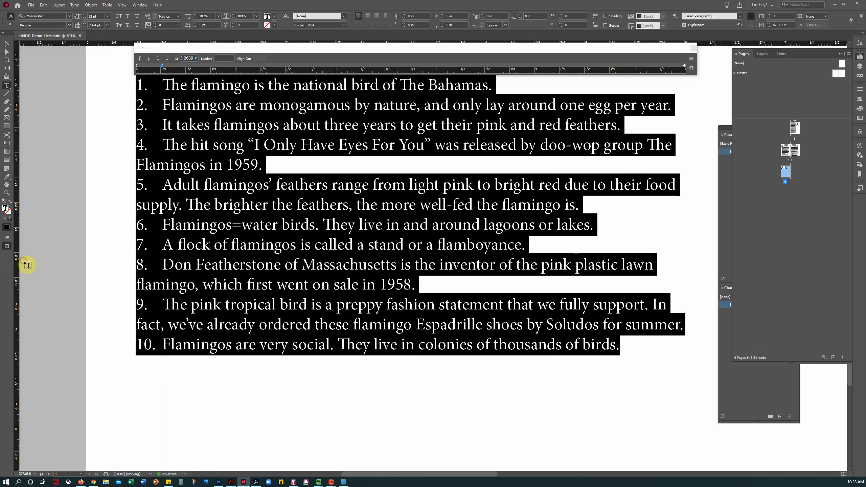
{"action": "left_click", "coordinate": [183, 263]}
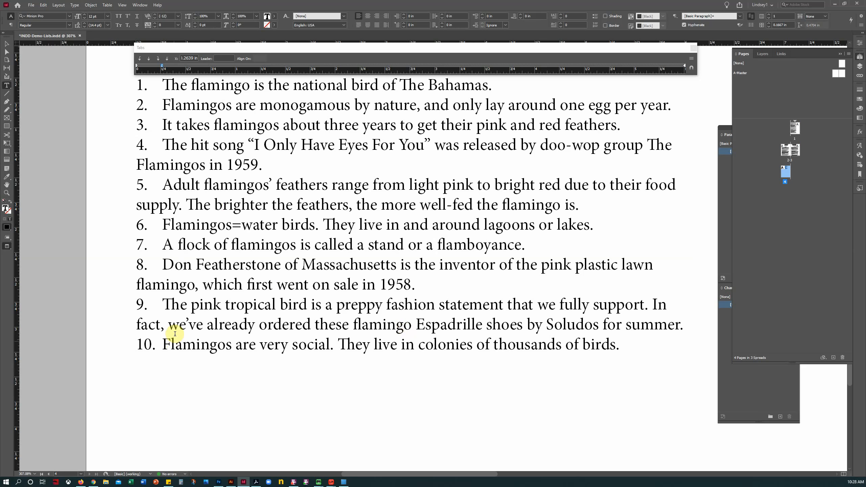
{"action": "left_click", "coordinate": [7, 193]}
{"action": "left_click_drag", "start_coordinate": [118, 238], "coordinate": [301, 382]}
Step: Fit the page, zoom onto the flamingo list, and select all ten facts with the Type tool
{"action": "left_click", "coordinate": [7, 86]}
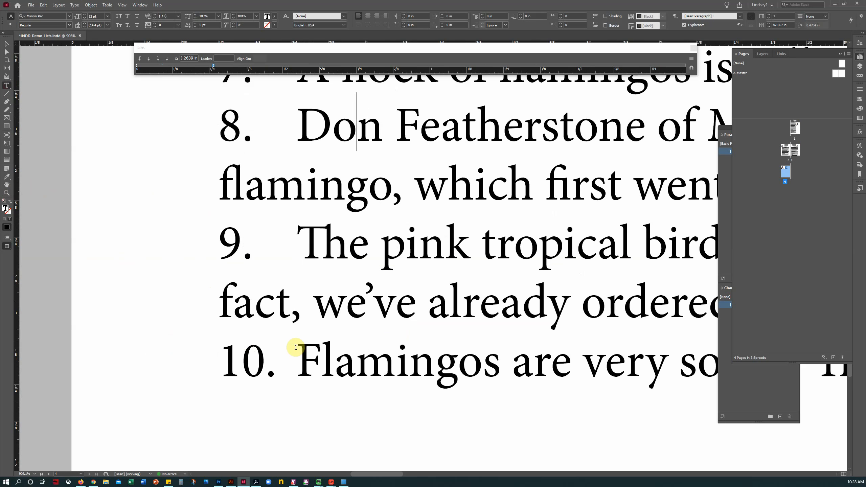
{"action": "key", "text": "ctrl+0"}
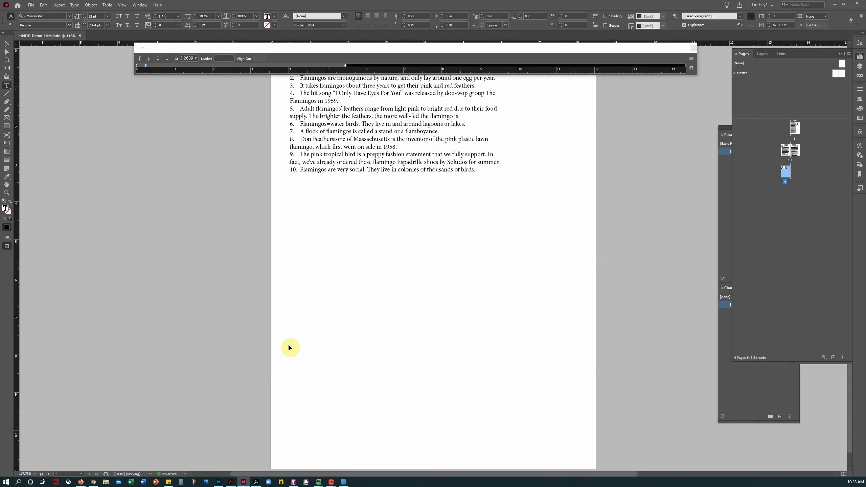
{"action": "left_click", "coordinate": [6, 193]}
{"action": "scroll", "coordinate": [219, 269], "scroll_direction": "up", "scroll_amount": 5}
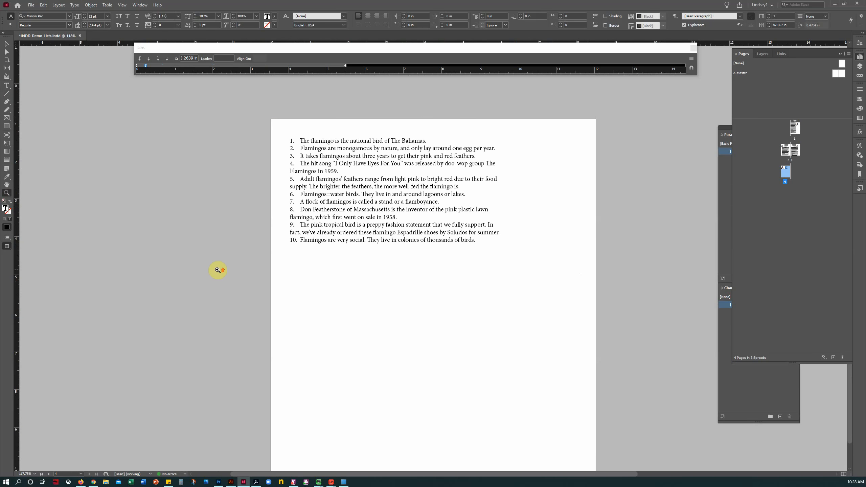
{"action": "left_click_drag", "start_coordinate": [285, 155], "coordinate": [508, 350]}
{"action": "left_click", "coordinate": [6, 85]}
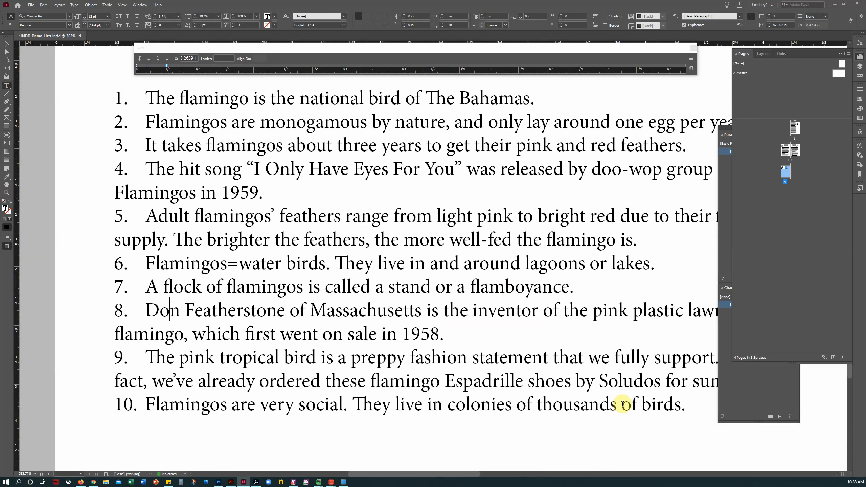
{"action": "left_click_drag", "start_coordinate": [683, 405], "coordinate": [88, 102]}
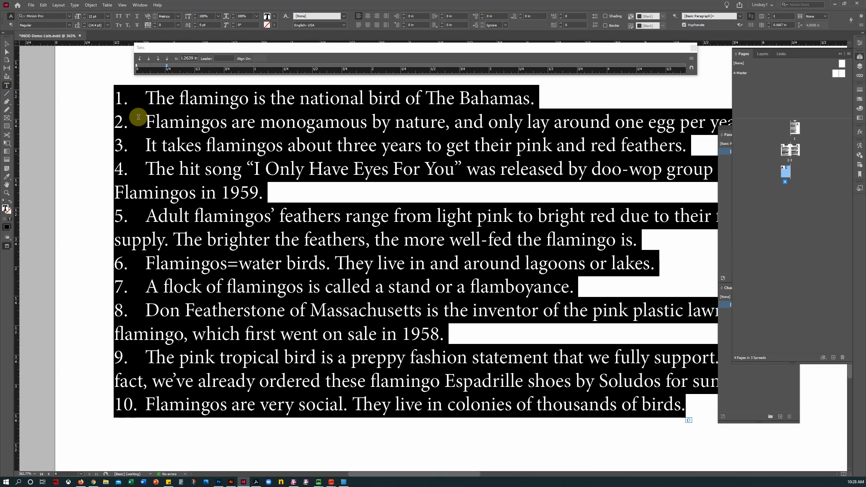
Step: Move the tab stop to 0.1944 in and make it right-justified
{"action": "left_click", "coordinate": [159, 64]}
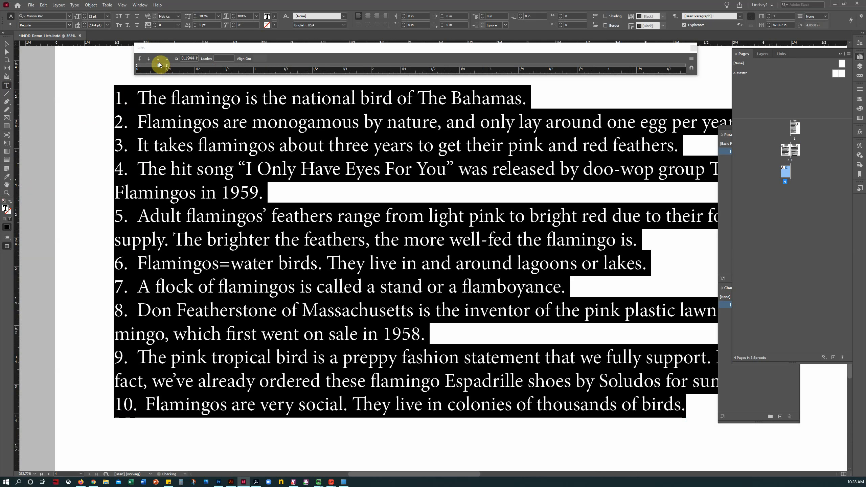
{"action": "left_click", "coordinate": [158, 59]}
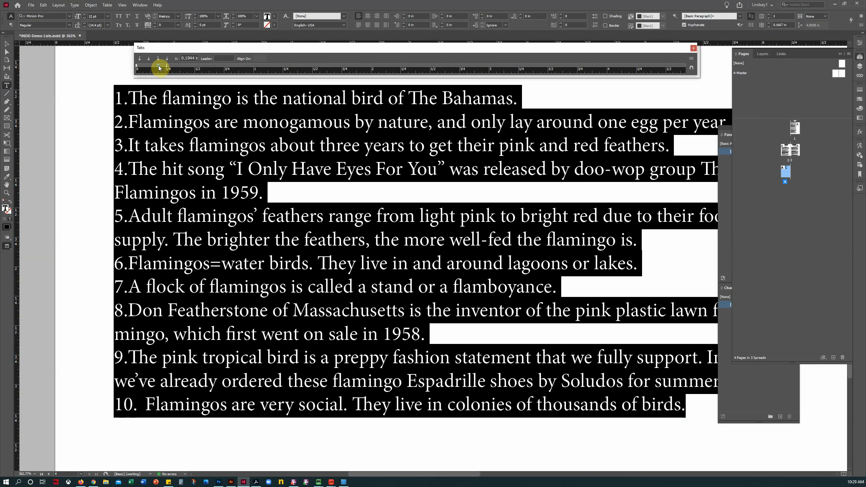
{"action": "left_click", "coordinate": [159, 66]}
{"action": "left_click", "coordinate": [159, 66]}
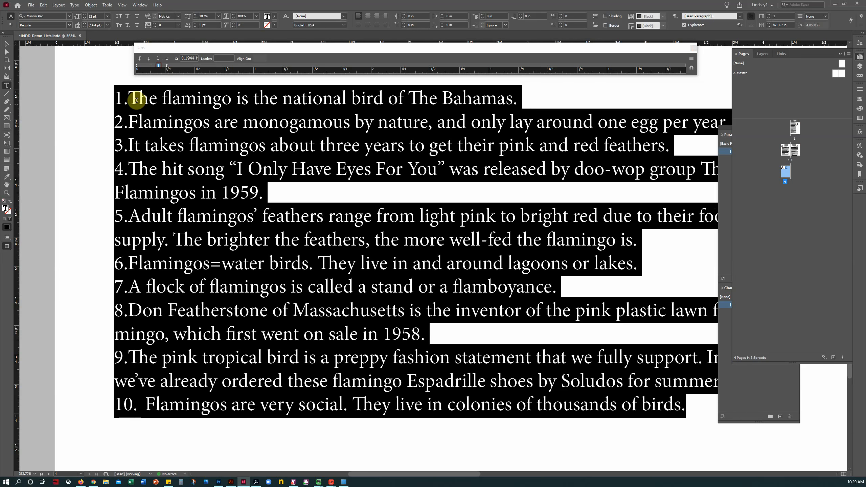
Step: Insert a leading tab before numbers 1 through 5
{"action": "left_click", "coordinate": [118, 97]}
{"action": "key", "text": "Tab"}
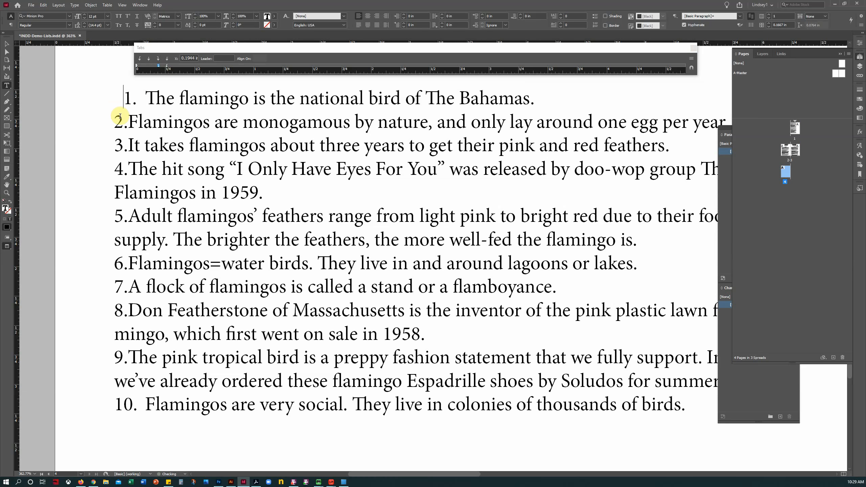
{"action": "left_click", "coordinate": [116, 121]}
{"action": "key", "text": "Tab"}
{"action": "left_click", "coordinate": [117, 144]}
{"action": "key", "text": "Tab"}
{"action": "left_click", "coordinate": [117, 168]}
{"action": "key", "text": "Tab"}
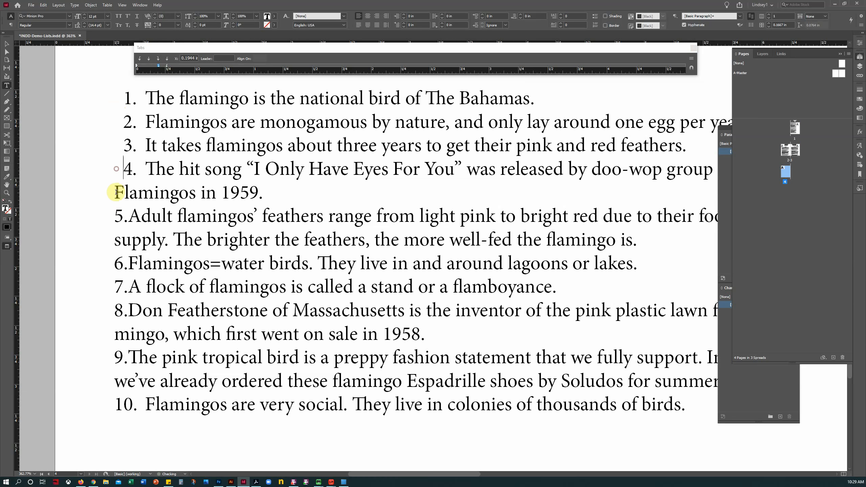
{"action": "left_click", "coordinate": [115, 215]}
{"action": "key", "text": "Tab"}
Step: Insert a leading tab before numbers 6 through 9, then show guides and hidden characters again
{"action": "left_click", "coordinate": [112, 261]}
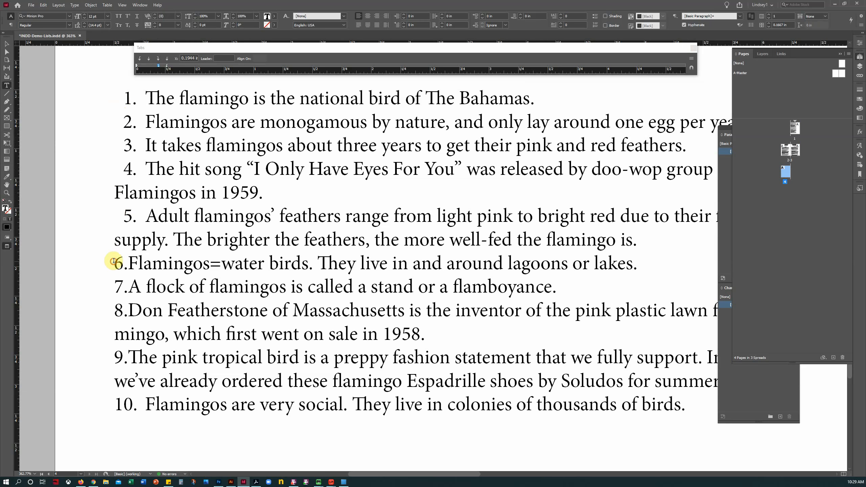
{"action": "key", "text": "Tab"}
{"action": "left_click", "coordinate": [115, 281]}
{"action": "key", "text": "Tab"}
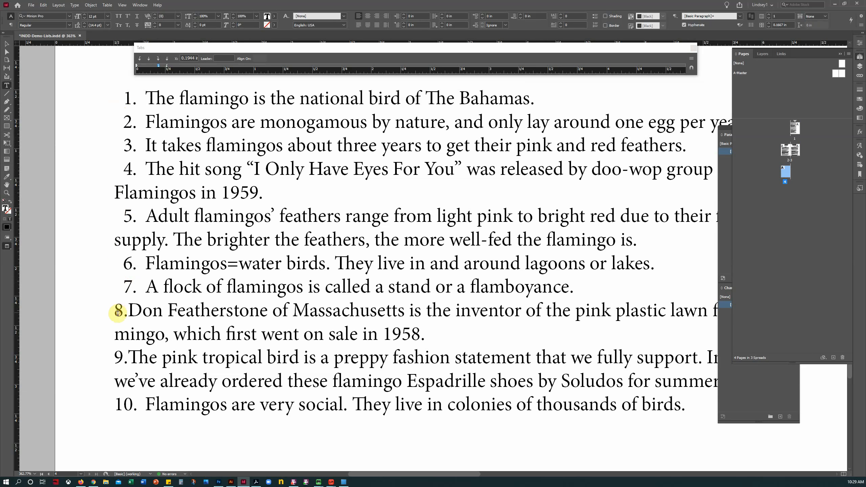
{"action": "left_click", "coordinate": [118, 312]}
{"action": "key", "text": "Tab"}
{"action": "left_click", "coordinate": [116, 356]}
{"action": "key", "text": "Tab"}
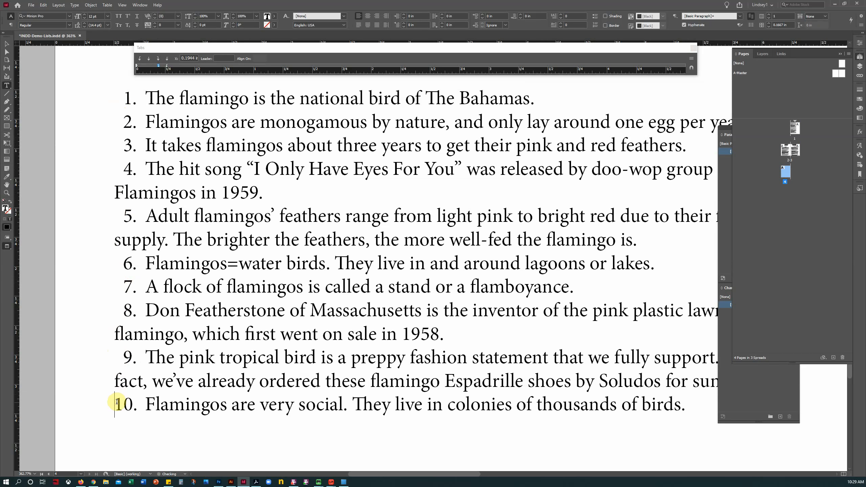
{"action": "left_click", "coordinate": [222, 410]}
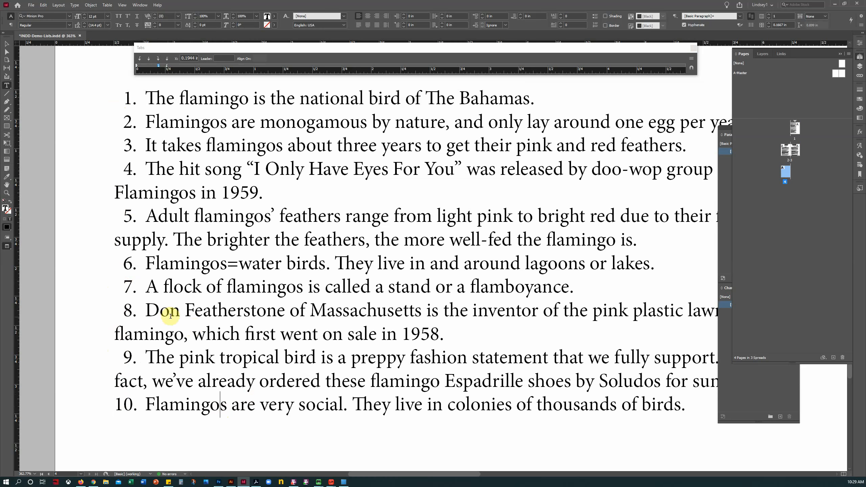
{"action": "left_click", "coordinate": [9, 249]}
Step: Show guides and hidden characters, add a vertical guide at 0.695 in, and move the Tabs panel aside
{"action": "left_click", "coordinate": [28, 255]}
{"action": "left_click_drag", "start_coordinate": [23, 288], "coordinate": [137, 287]}
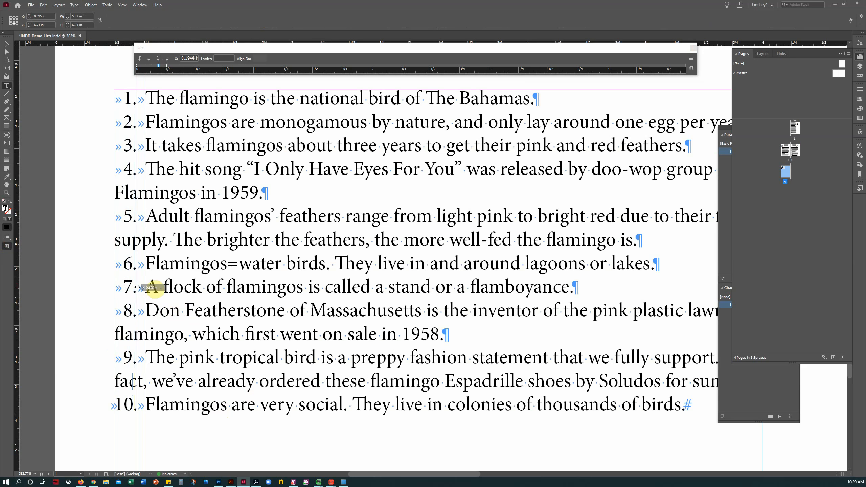
{"action": "left_click_drag", "start_coordinate": [138, 287], "coordinate": [137, 287]}
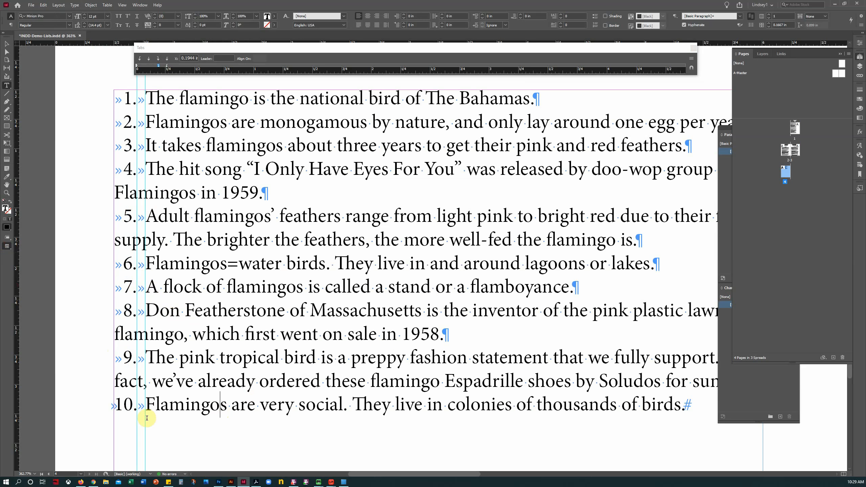
{"action": "left_click_drag", "start_coordinate": [206, 48], "coordinate": [186, 51]}
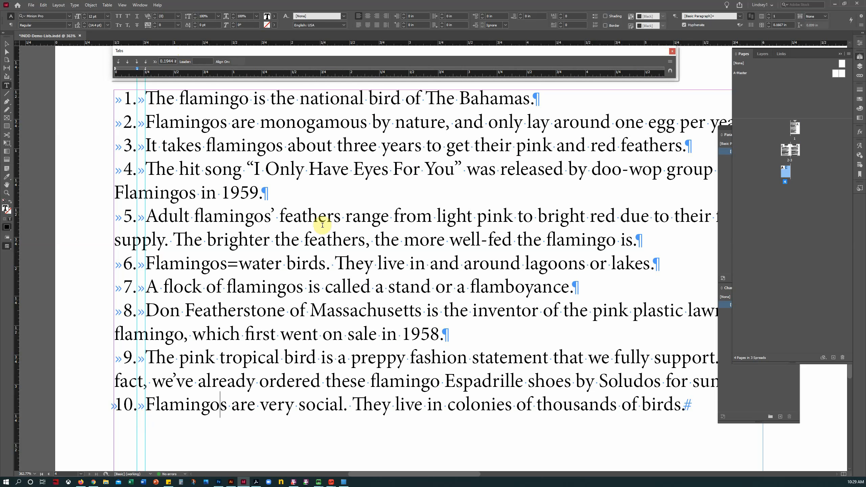
Step: Check the page in Preview mode, return to Normal view, and drag-select every list paragraph with the Type tool
{"action": "left_click", "coordinate": [8, 245]}
{"action": "left_click", "coordinate": [37, 264]}
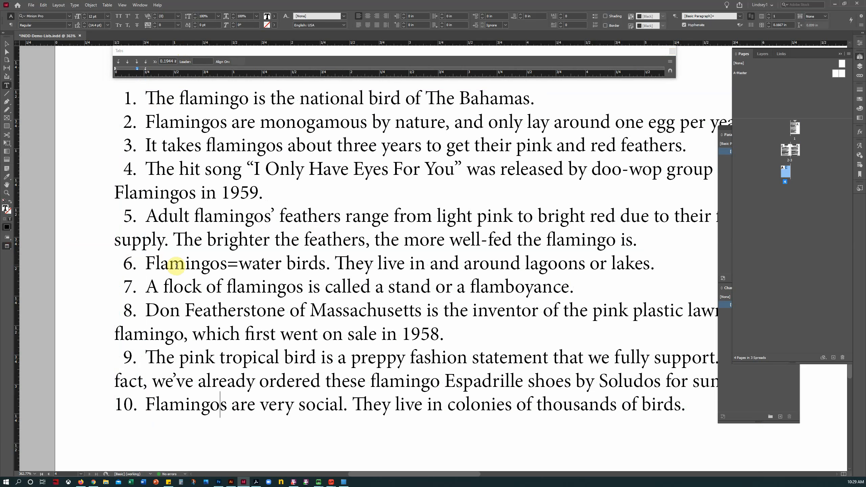
{"action": "left_click", "coordinate": [6, 44]}
{"action": "left_click", "coordinate": [67, 249]}
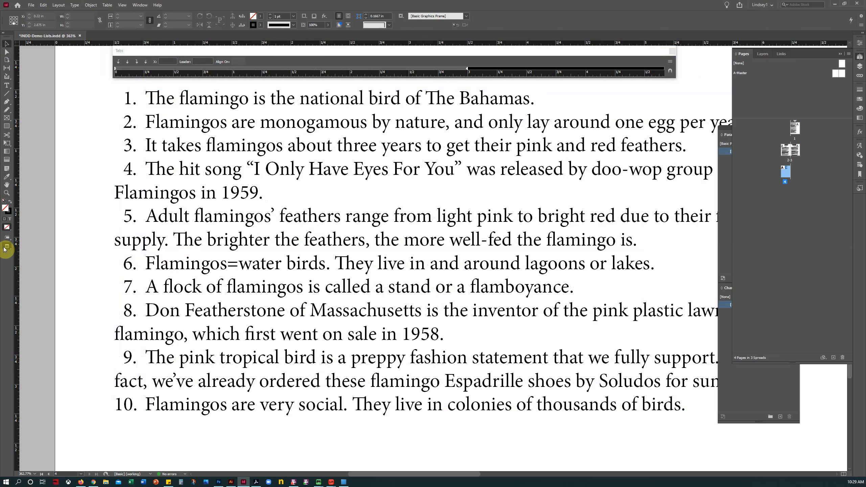
{"action": "left_click_drag", "start_coordinate": [7, 246], "coordinate": [24, 252]}
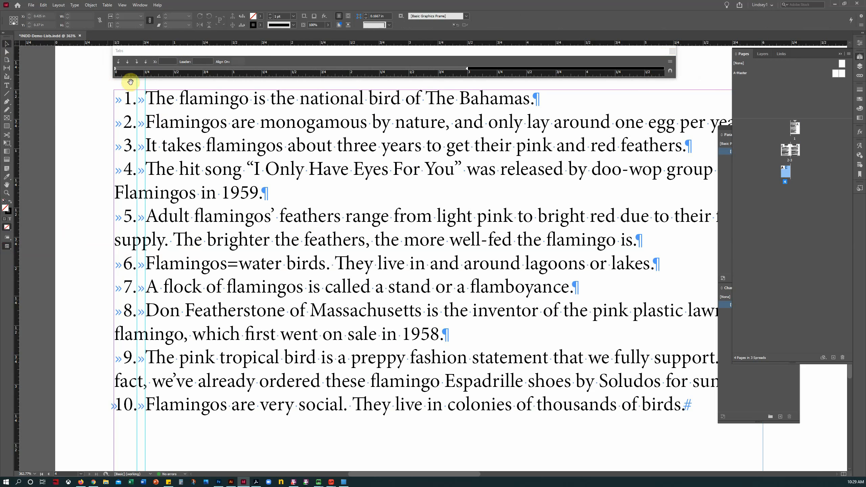
{"action": "left_click", "coordinate": [7, 85]}
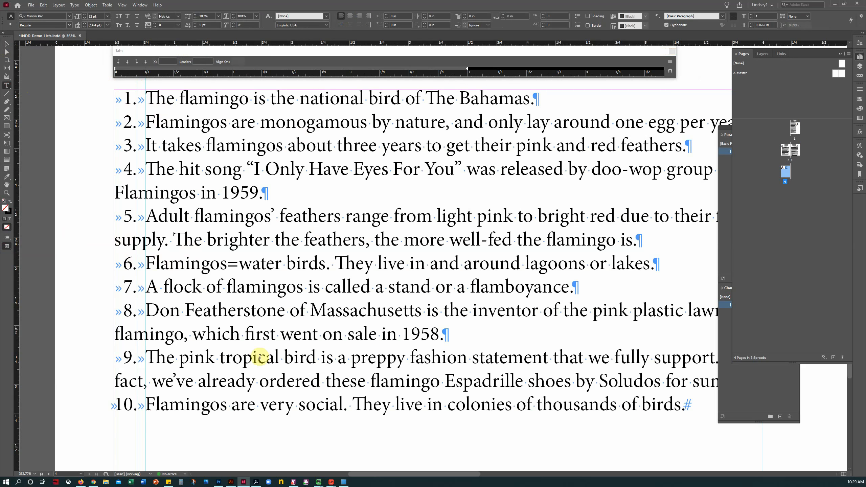
{"action": "left_click_drag", "start_coordinate": [692, 409], "coordinate": [43, 67]}
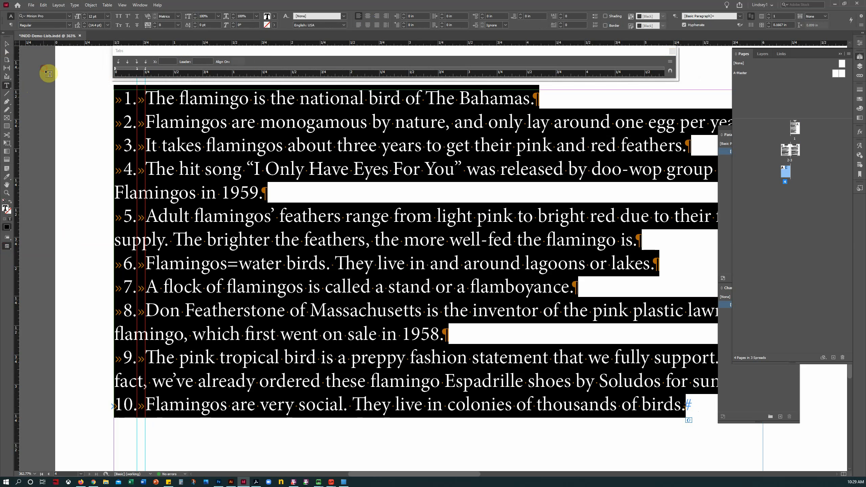
Step: Add a 0.2639 in tab stop beside the existing one, select its position value, and close the Tabs panel
{"action": "left_click", "coordinate": [137, 70]}
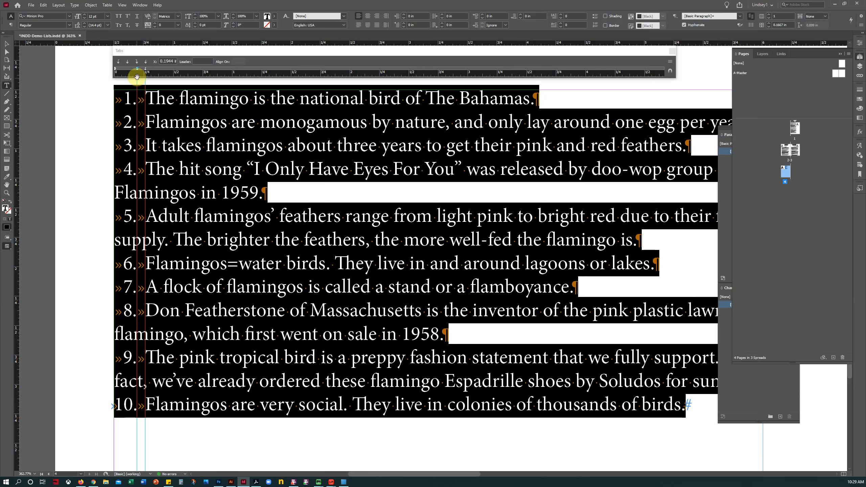
{"action": "left_click", "coordinate": [145, 70]}
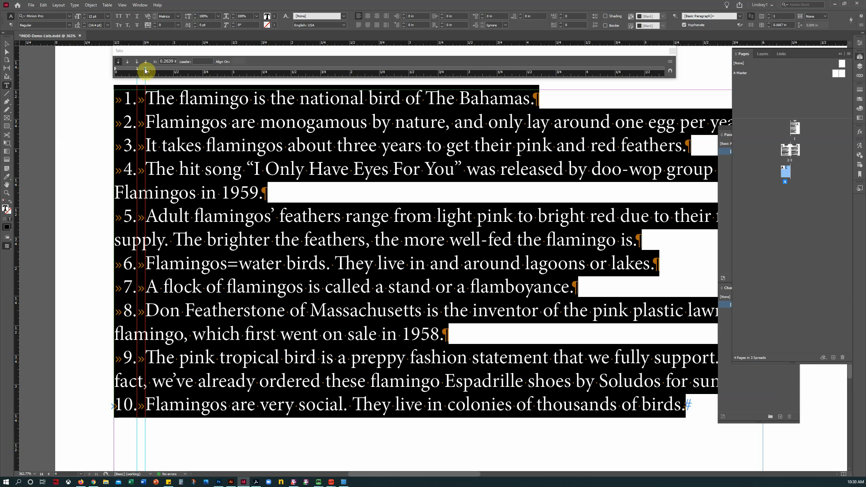
{"action": "double_click", "coordinate": [170, 61]}
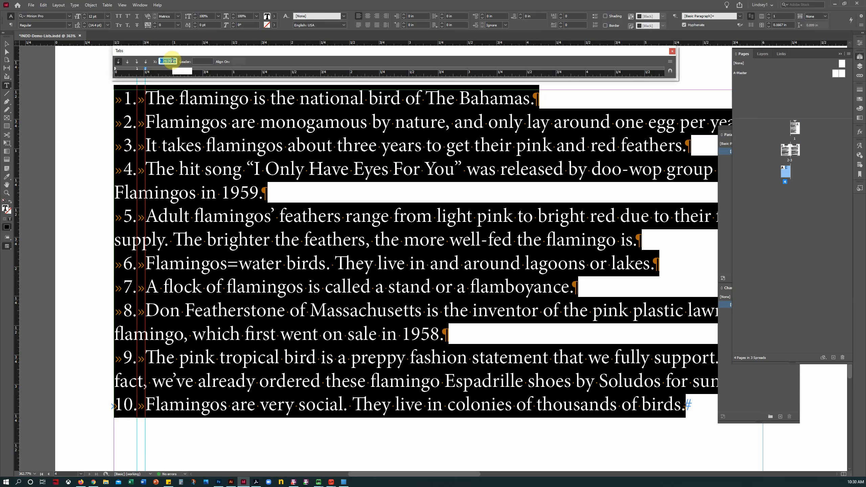
{"action": "left_click", "coordinate": [672, 51]}
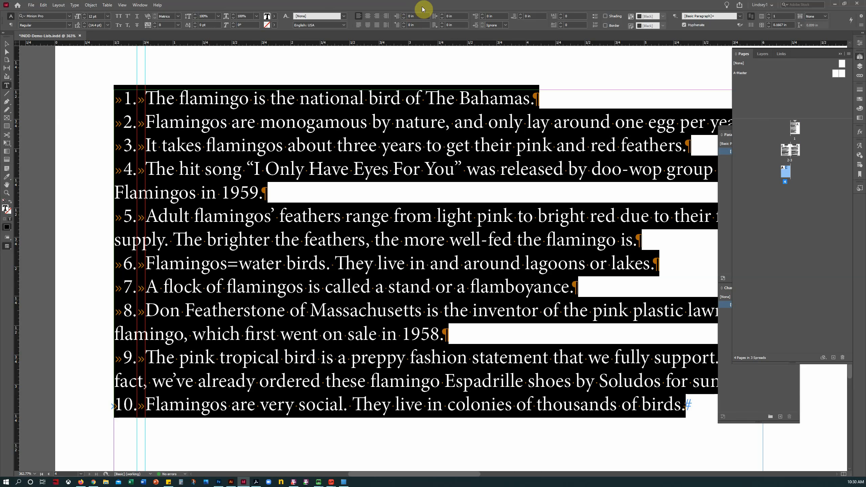
Step: Set the list's Left Indent to 0.2639 in and First Line Indent to -0.2639 in
{"action": "left_click", "coordinate": [397, 17]}
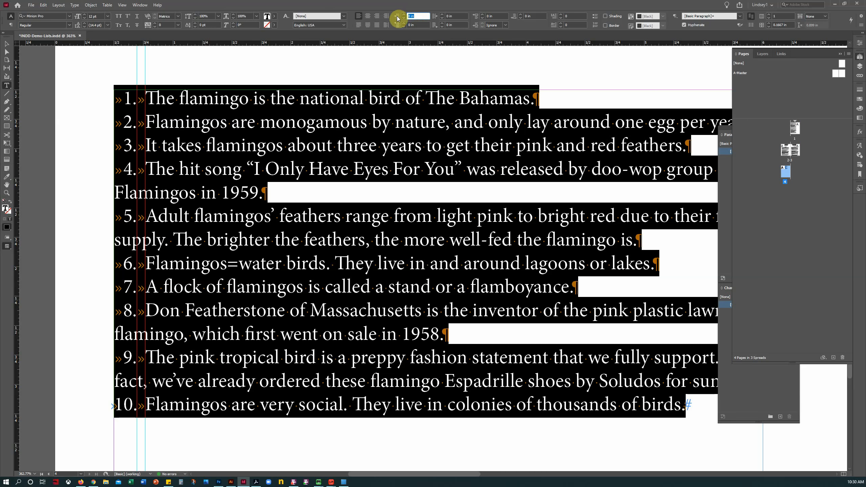
{"action": "type", "text": "0.2639 in"}
{"action": "key", "text": "Tab"}
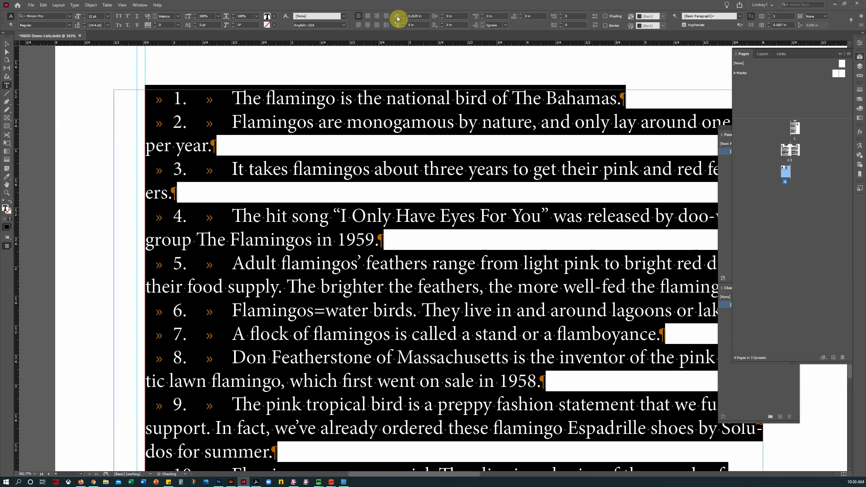
{"action": "type", "text": "-"}
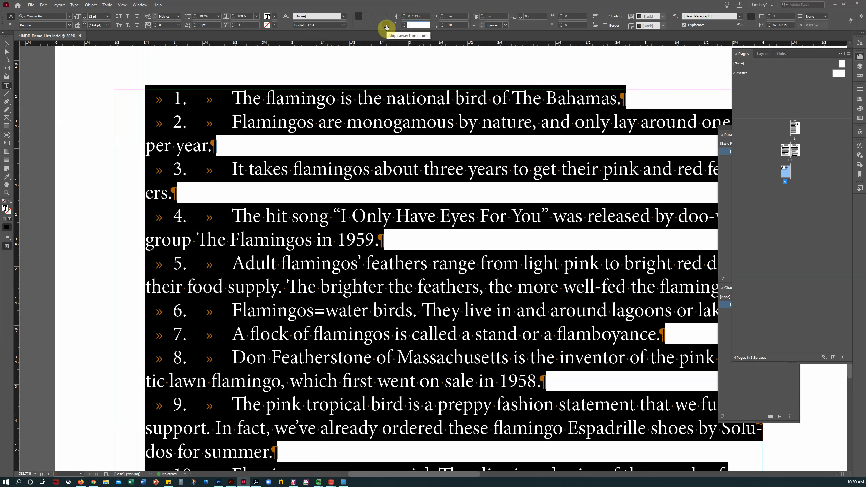
{"action": "type", "text": "0.2639 in"}
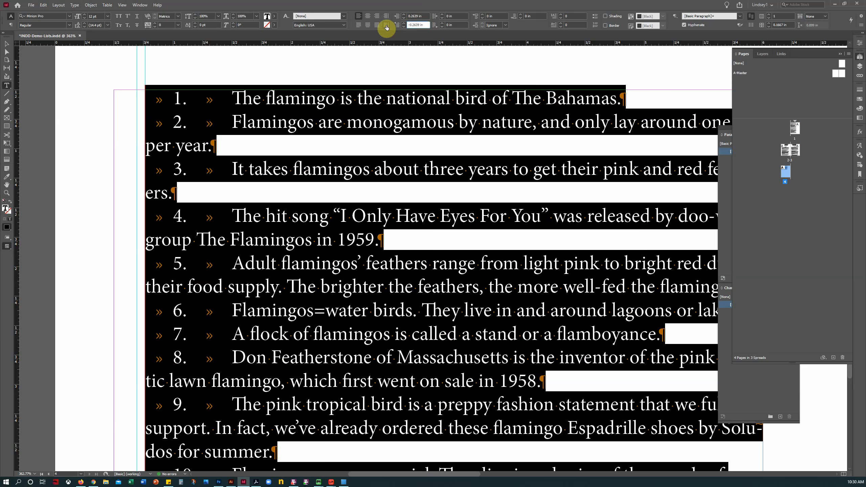
{"action": "key", "text": "Return"}
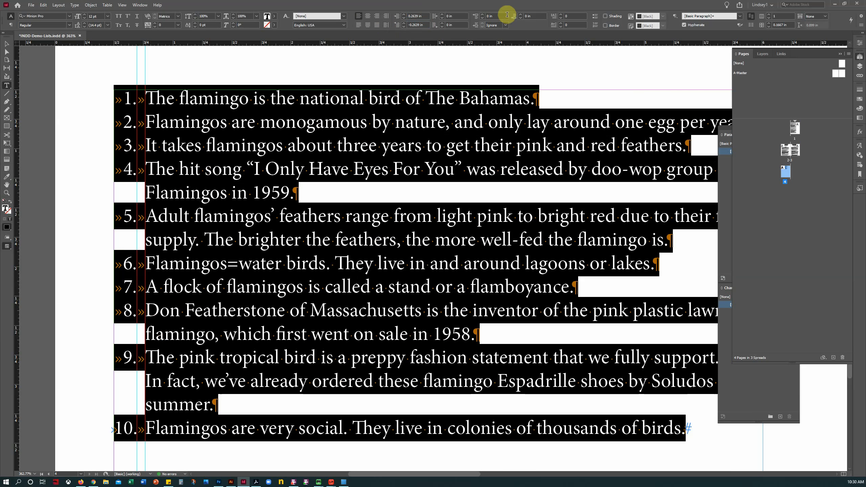
Step: Add 0.0625 in space after each item and switch to Preview screen mode
{"action": "left_click", "coordinate": [520, 14]}
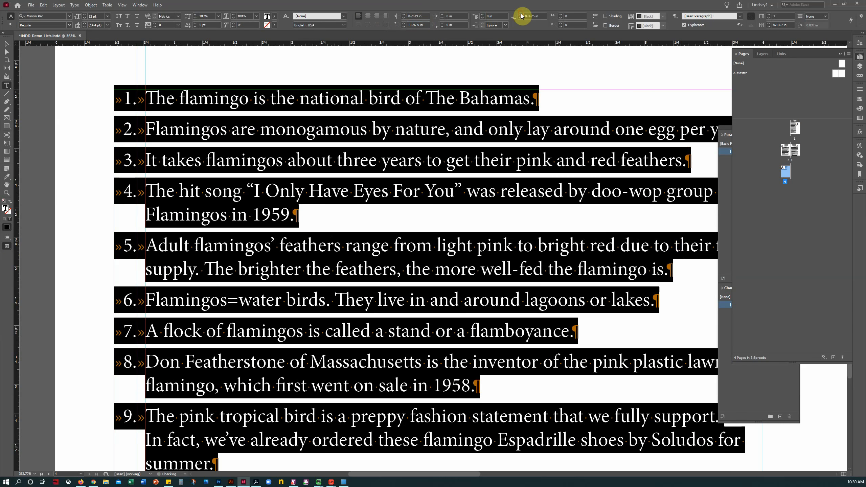
{"action": "left_click", "coordinate": [7, 246]}
{"action": "left_click", "coordinate": [27, 264]}
{"action": "left_click", "coordinate": [71, 88]}
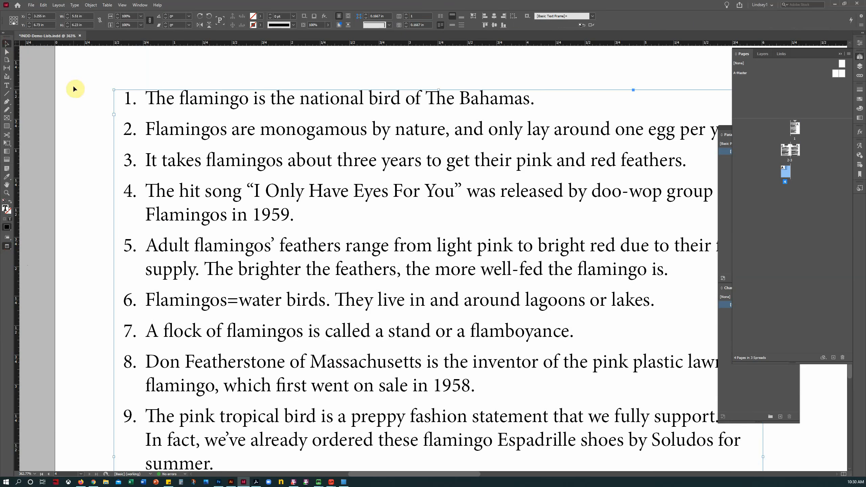
{"action": "left_click", "coordinate": [6, 192]}
{"action": "left_click", "coordinate": [363, 310], "text": "alt"}
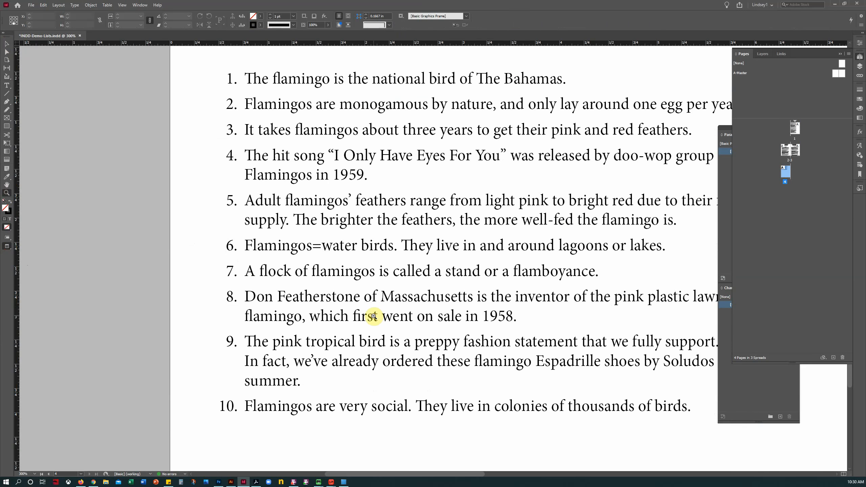
{"action": "left_click", "coordinate": [6, 185]}
{"action": "left_click_drag", "start_coordinate": [377, 210], "coordinate": [290, 211]}
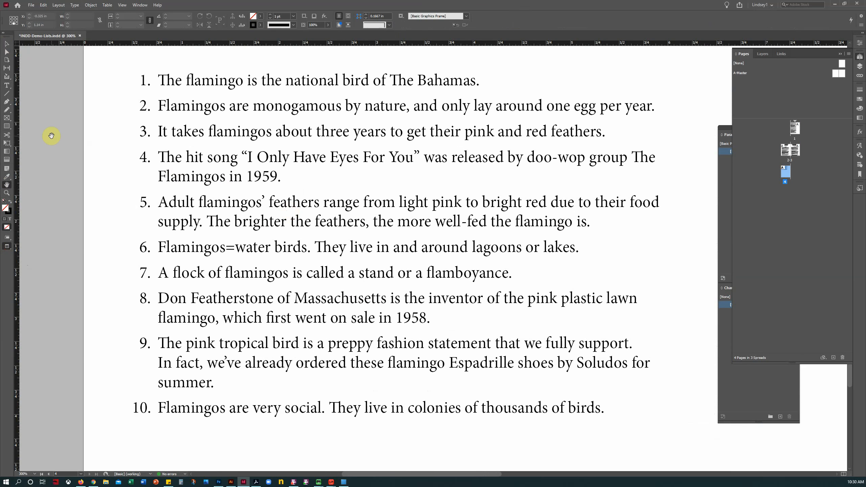
{"action": "left_click", "coordinate": [6, 85]}
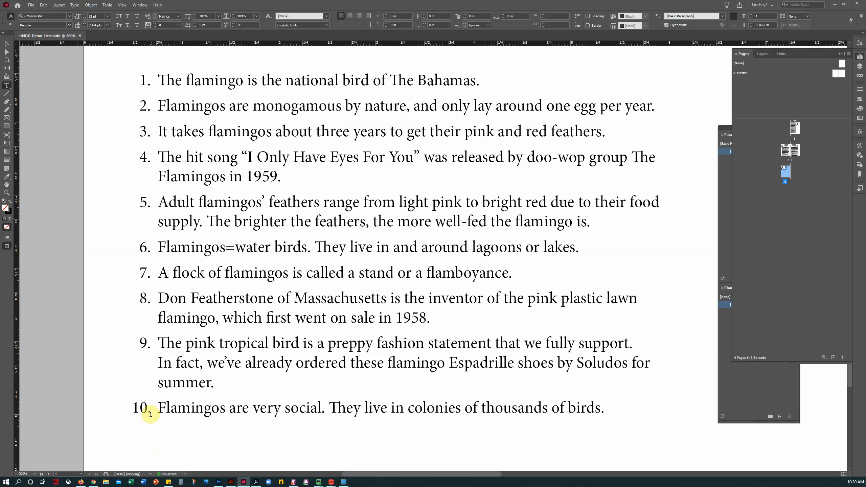
Step: Remove the leading whitespace before numbers 9 and 8, adding a tab after each number
{"action": "left_click", "coordinate": [133, 346]}
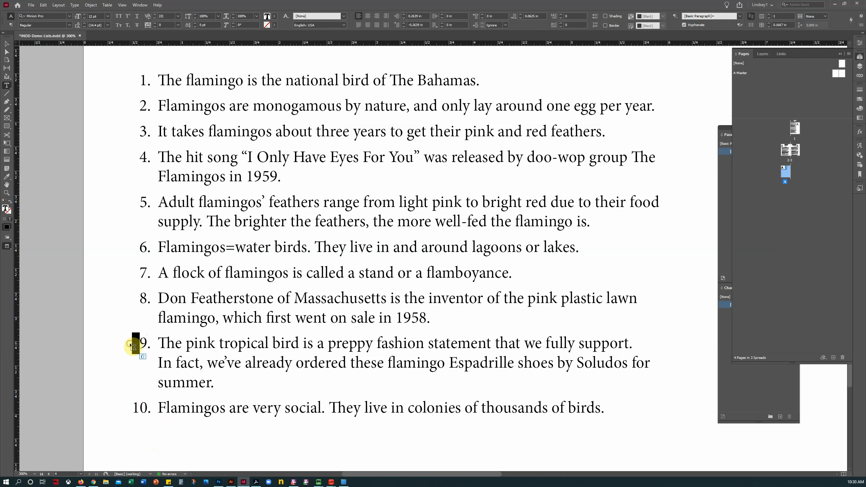
{"action": "key", "text": "BackSpace"}
{"action": "key", "text": "Up"}
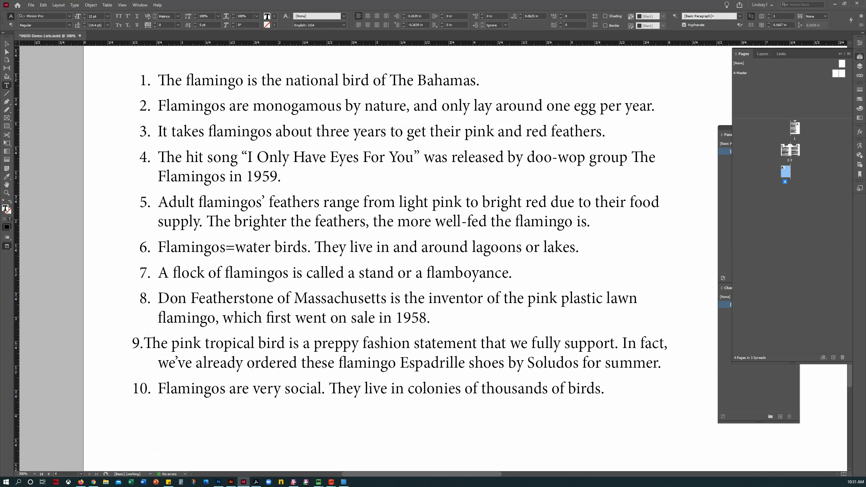
{"action": "key", "text": "Down"}
{"action": "key", "text": "Left"}
{"action": "left_click", "coordinate": [146, 342]}
{"action": "key", "text": "Tab"}
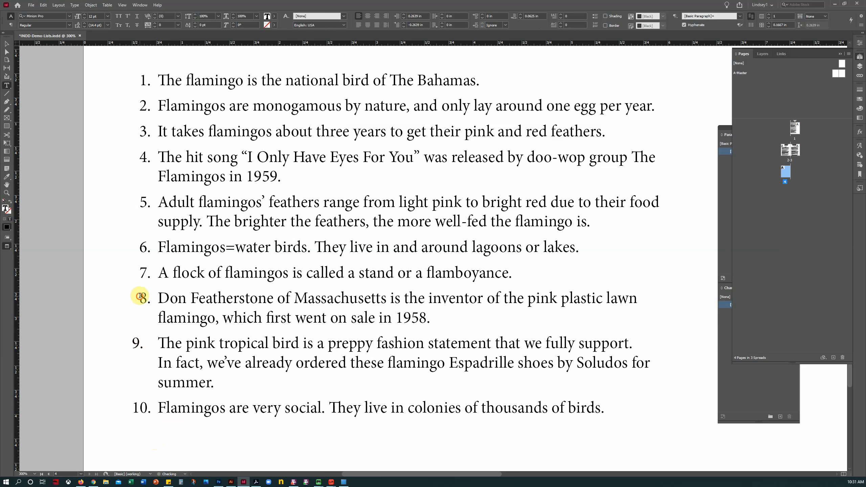
{"action": "left_click", "coordinate": [132, 297]}
{"action": "key", "text": "Delete"}
{"action": "key", "text": "Tab"}
Step: Delete the whitespace before numbers 7 and 6, tabbing item 7's text after its number
{"action": "key", "text": "Up"}
{"action": "key", "text": "Left"}
{"action": "key", "text": "BackSpace"}
{"action": "key", "text": "Tab"}
{"action": "key", "text": "Right"}
{"action": "key", "text": "Left"}
{"action": "key", "text": "Left"}
{"action": "key", "text": "BackSpace"}
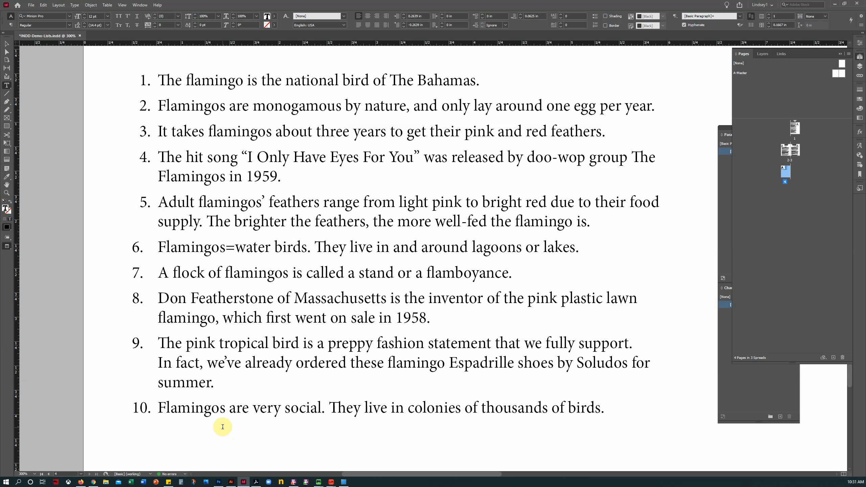
Step: Switch back to the Selection tool and deselect the list's text frame
{"action": "left_click", "coordinate": [6, 192]}
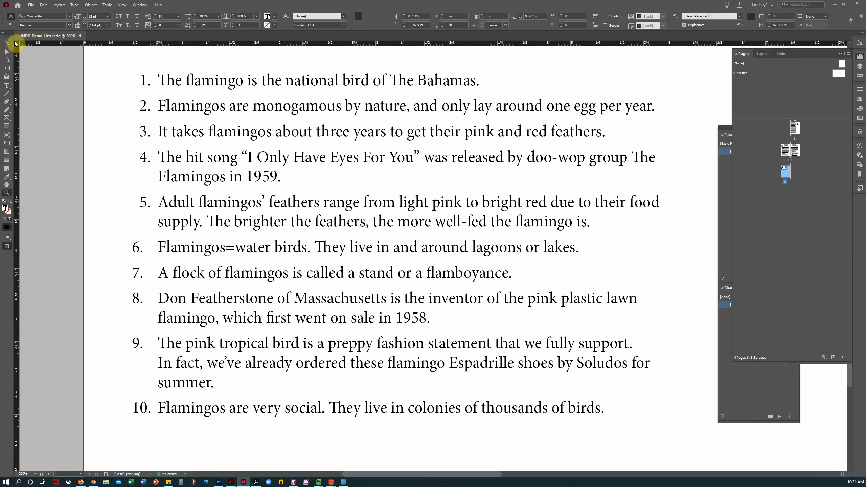
{"action": "left_click", "coordinate": [7, 44]}
{"action": "left_click", "coordinate": [6, 193]}
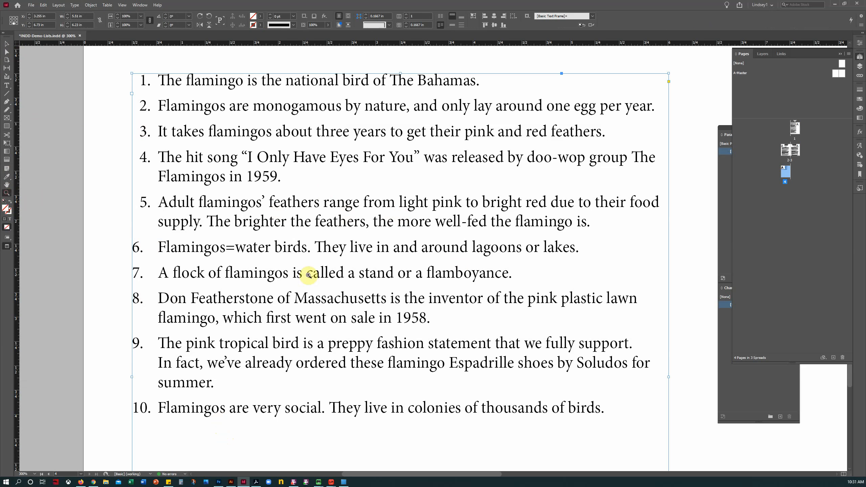
{"action": "left_click", "coordinate": [7, 43]}
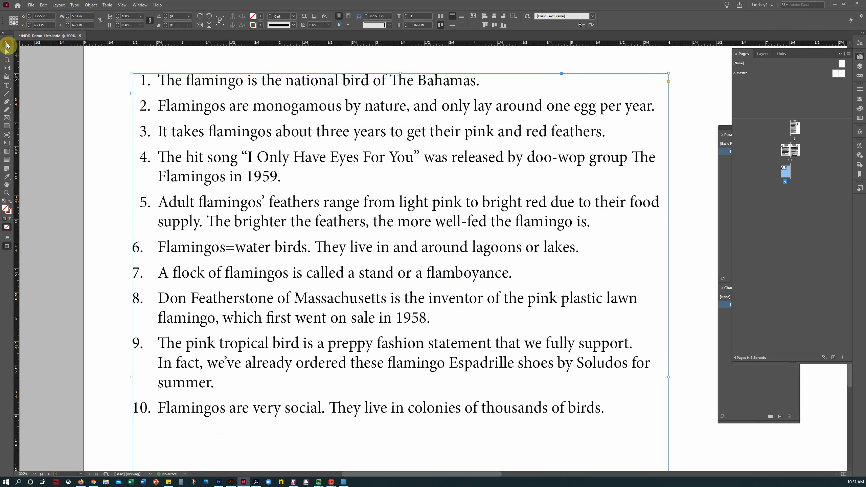
{"action": "left_click", "coordinate": [125, 188]}
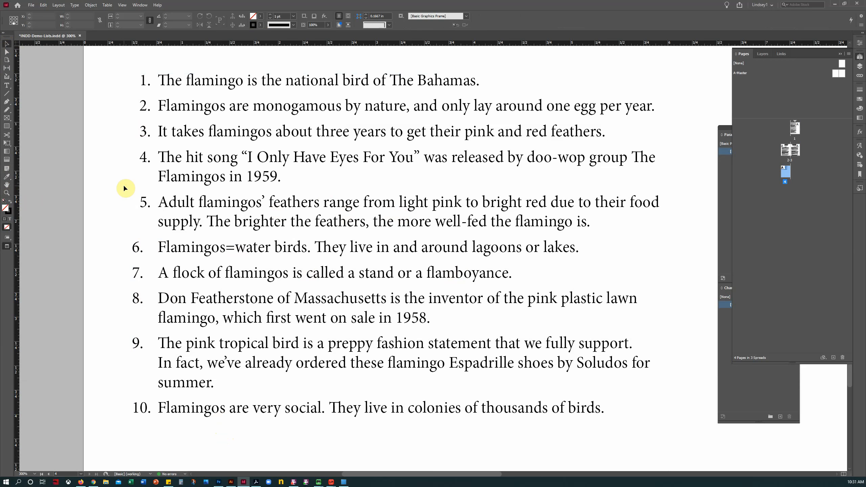
Step: Go to spread 2-3, fit it with Ctrl+0, pan to show both pages, and select the bulleted list's frame
{"action": "double_click", "coordinate": [795, 150]}
{"action": "left_click", "coordinate": [8, 186]}
{"action": "left_click_drag", "start_coordinate": [253, 346], "coordinate": [323, 192]}
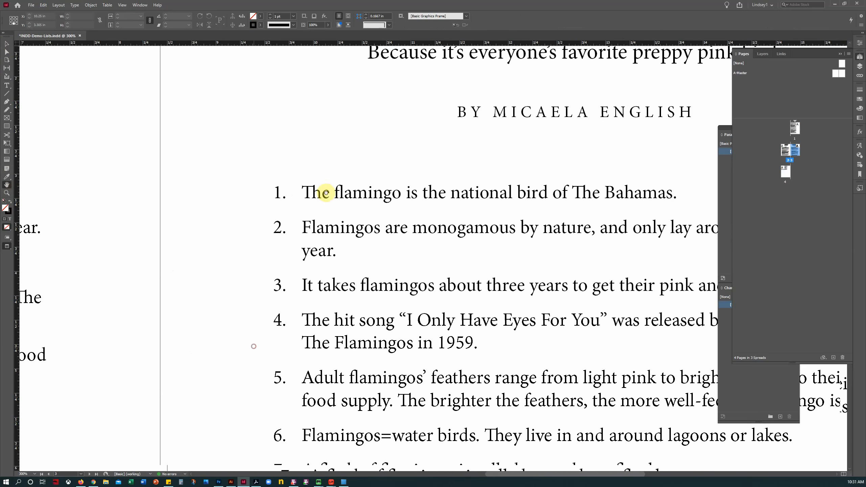
{"action": "left_click_drag", "start_coordinate": [286, 265], "coordinate": [500, 232]}
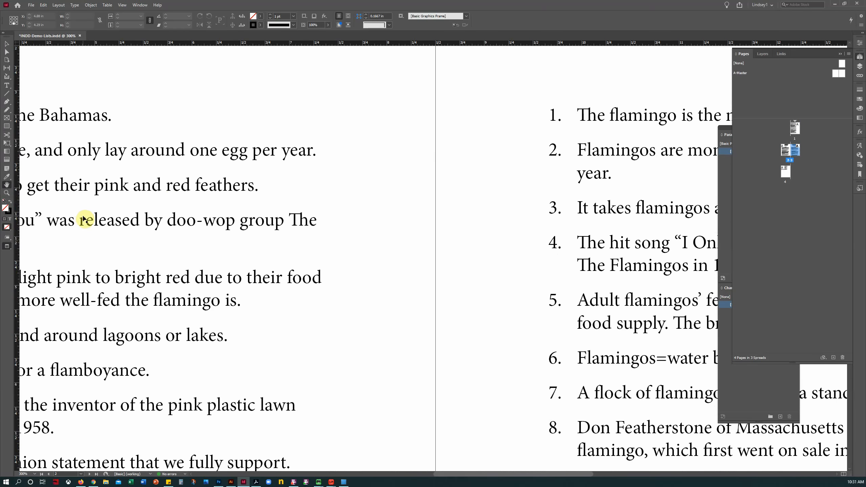
{"action": "key", "text": "ctrl+0"}
{"action": "left_click_drag", "start_coordinate": [458, 256], "coordinate": [243, 255]}
{"action": "left_click", "coordinate": [7, 43]}
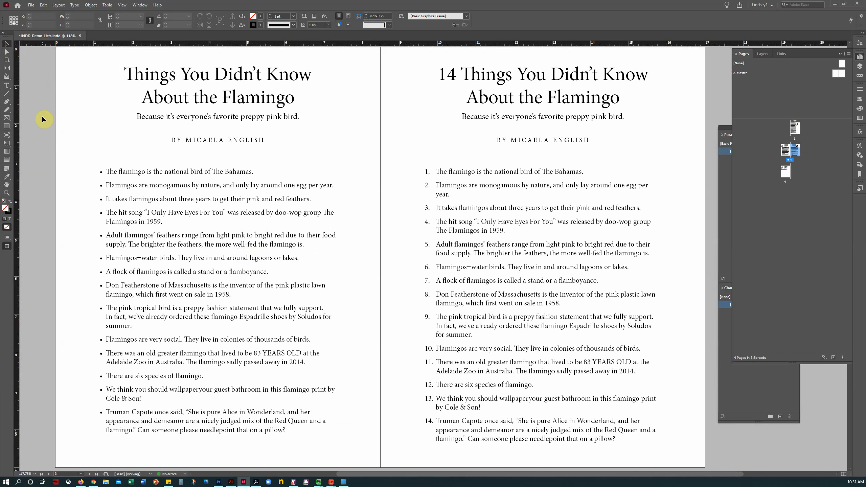
{"action": "left_click", "coordinate": [140, 126]}
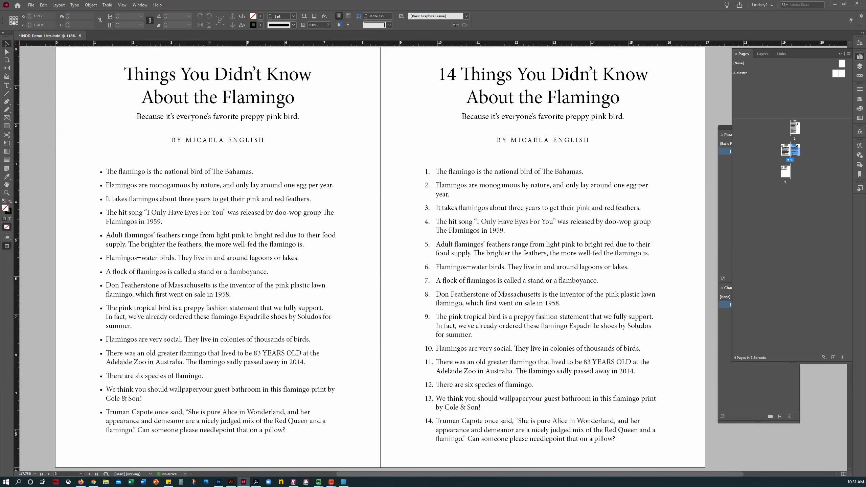